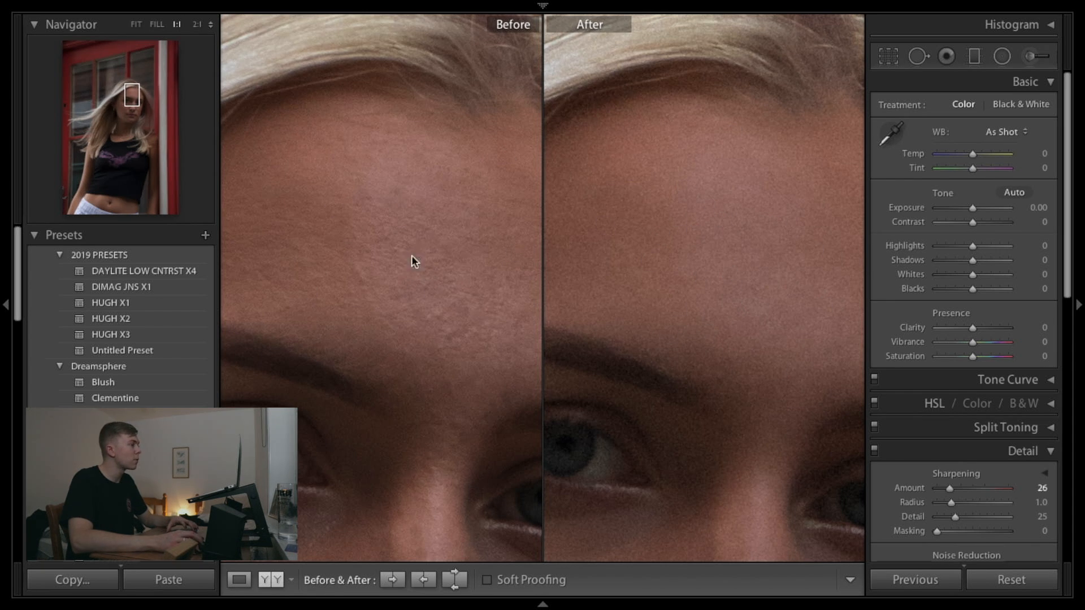
- Leave the before/after comparison for the whole photo and raise the exposure to +0.30
key(y)
click(315, 253)
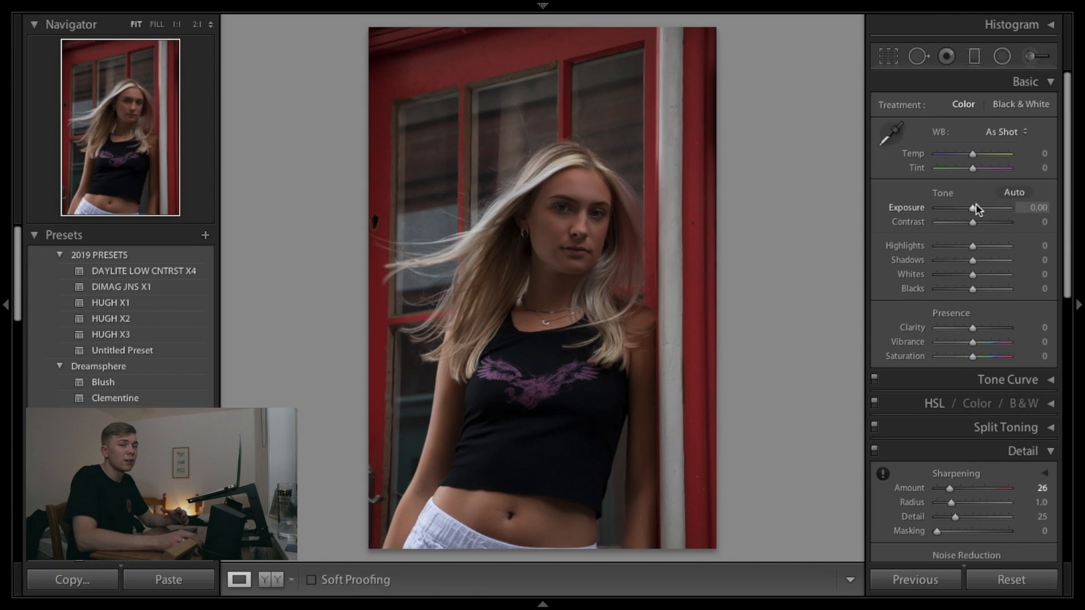
drag(973, 207, 974, 208)
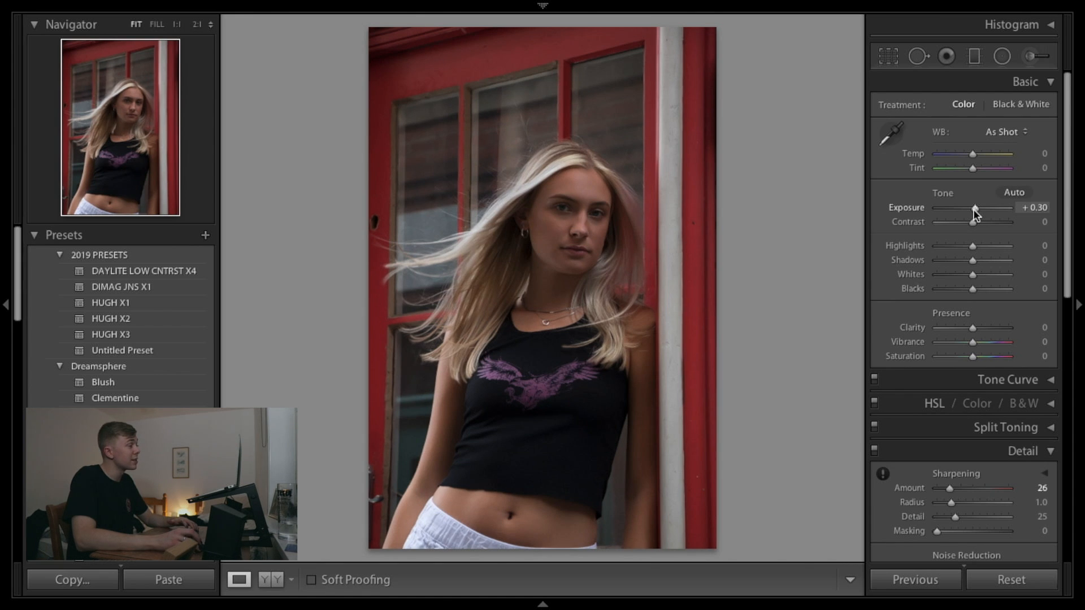
- Try the presets HUGH X1, HUGH X2, HUGH X3, Untitled Preset and DAYLITE LOW CNTRST X4 on the photo, and undo them
click(135, 307)
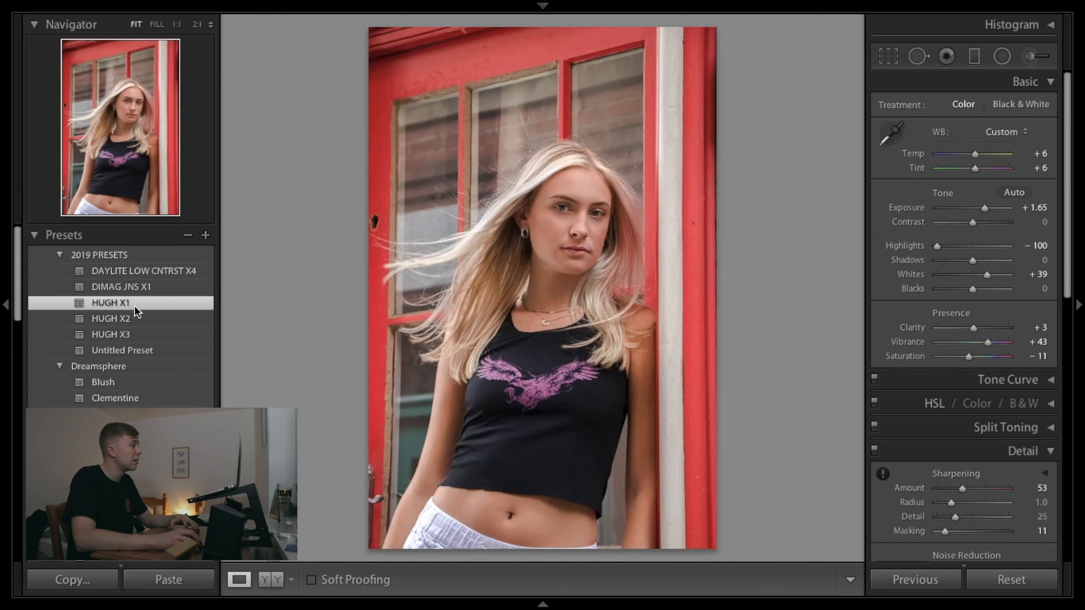
click(134, 317)
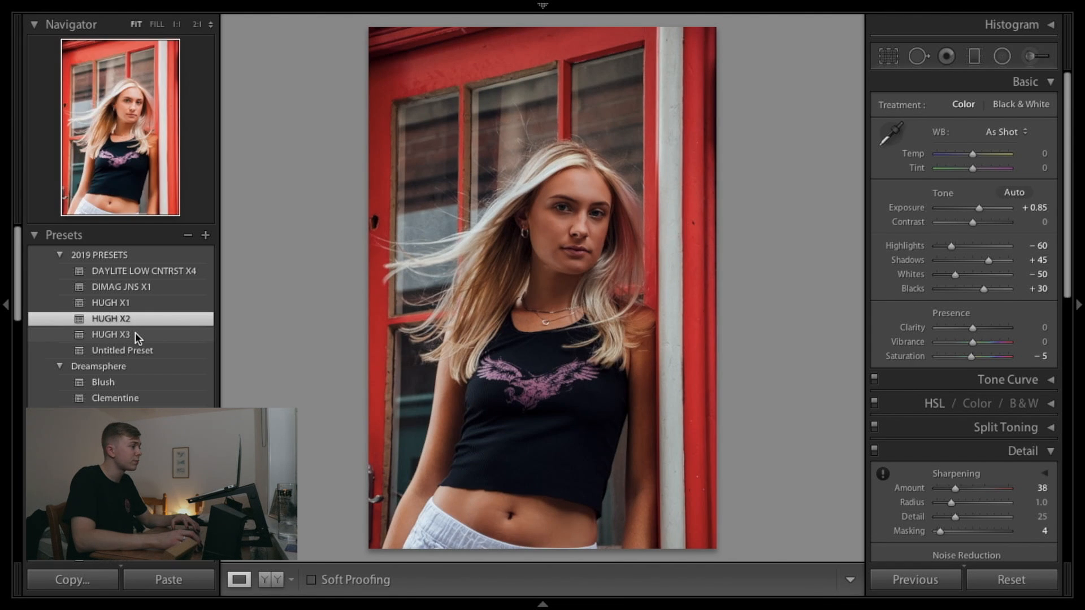
click(134, 334)
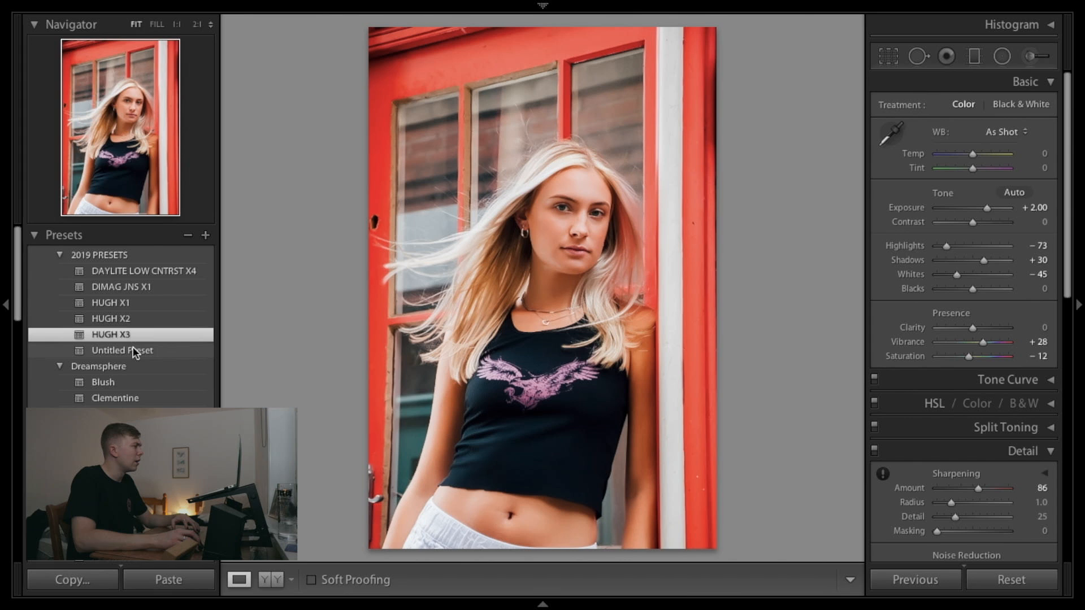
click(133, 348)
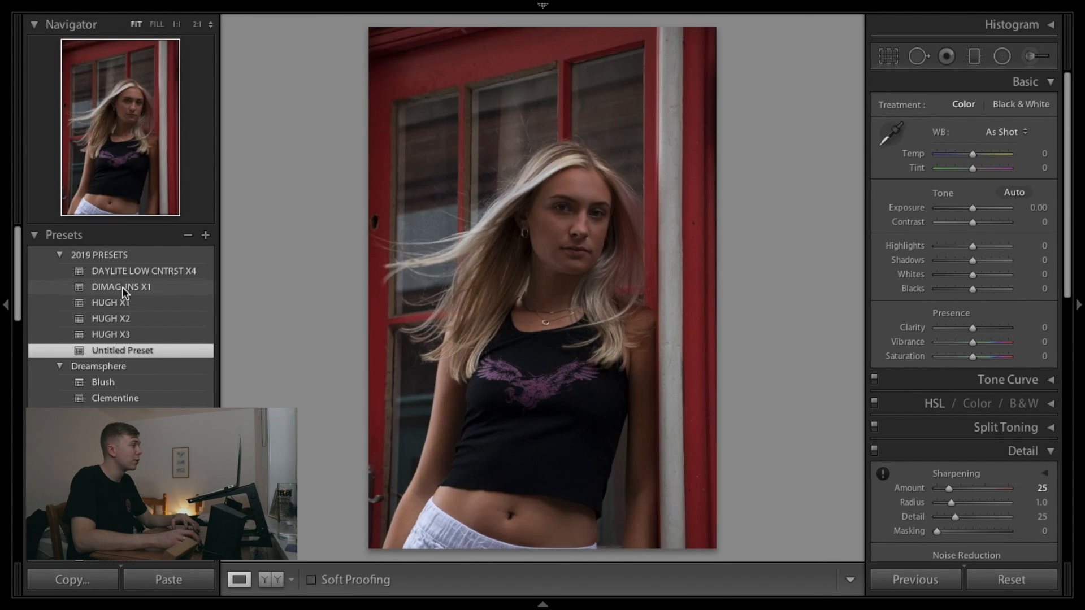
click(122, 273)
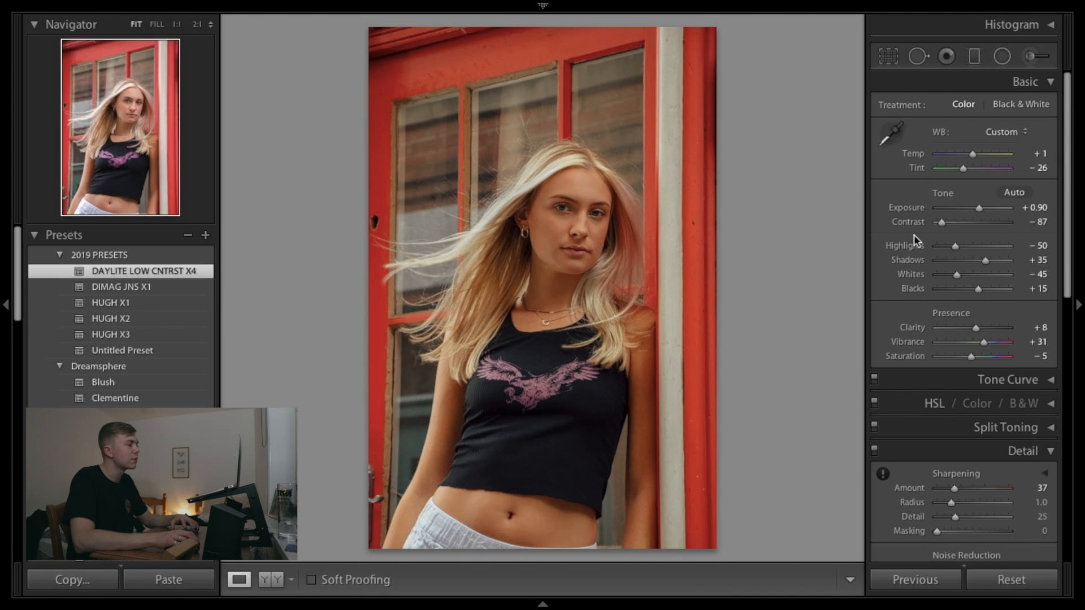
key(ctrl+z)
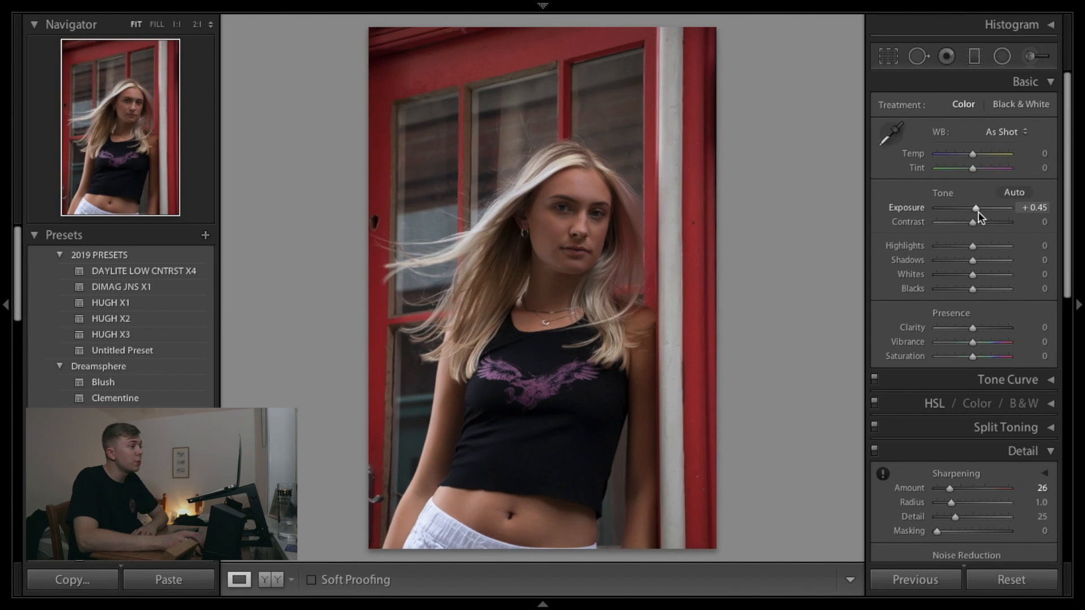
- Set the photo's exposure to +0.75, checking the tonal distribution in the histogram
drag(978, 211, 981, 211)
double_click(980, 211)
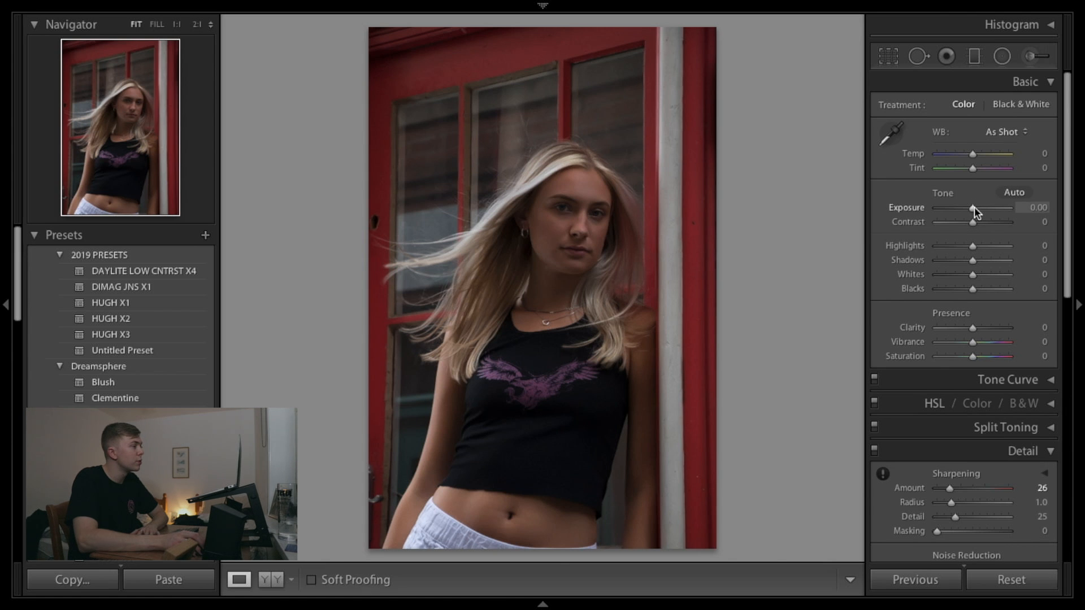
drag(974, 208, 984, 214)
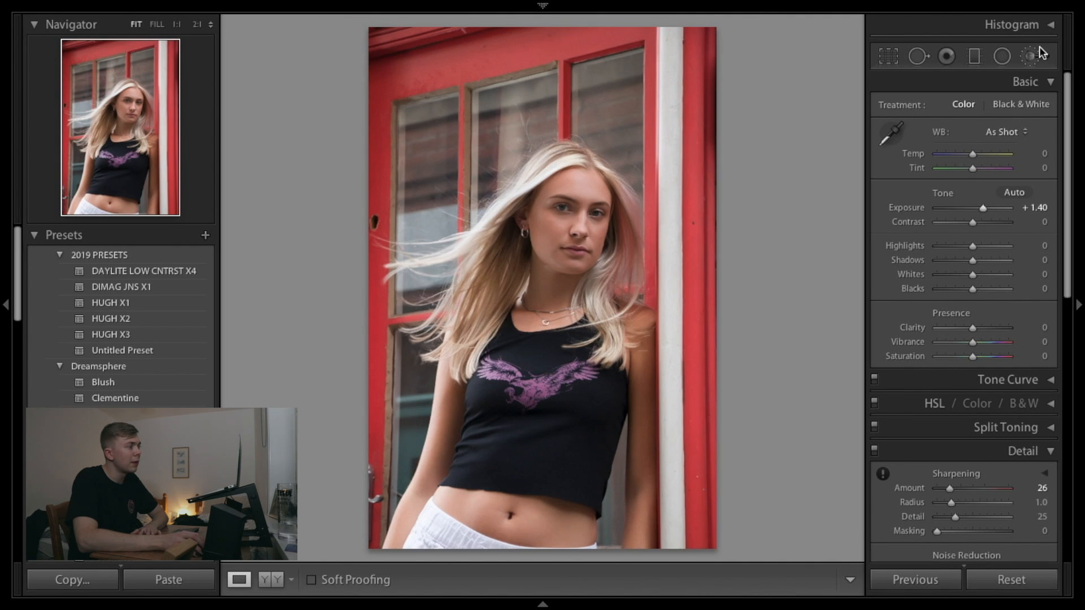
click(1049, 24)
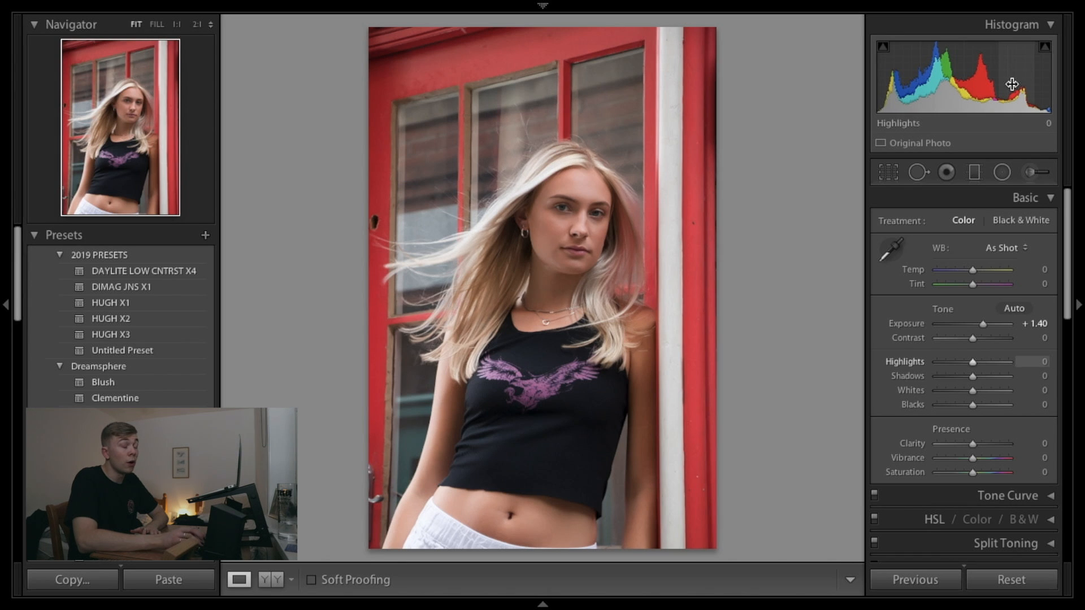
click(1049, 25)
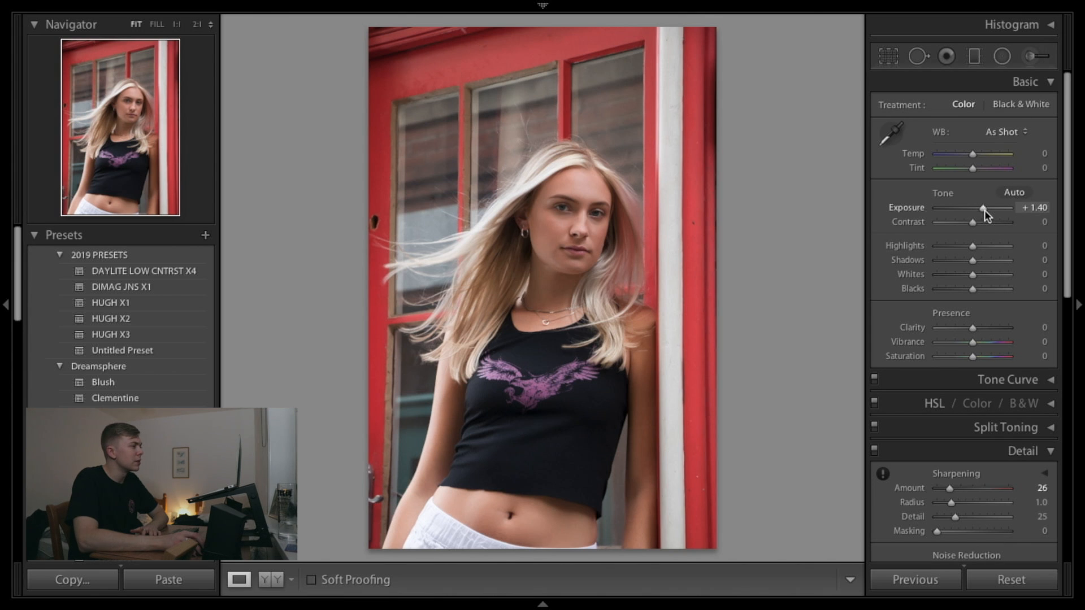
drag(984, 209, 980, 208)
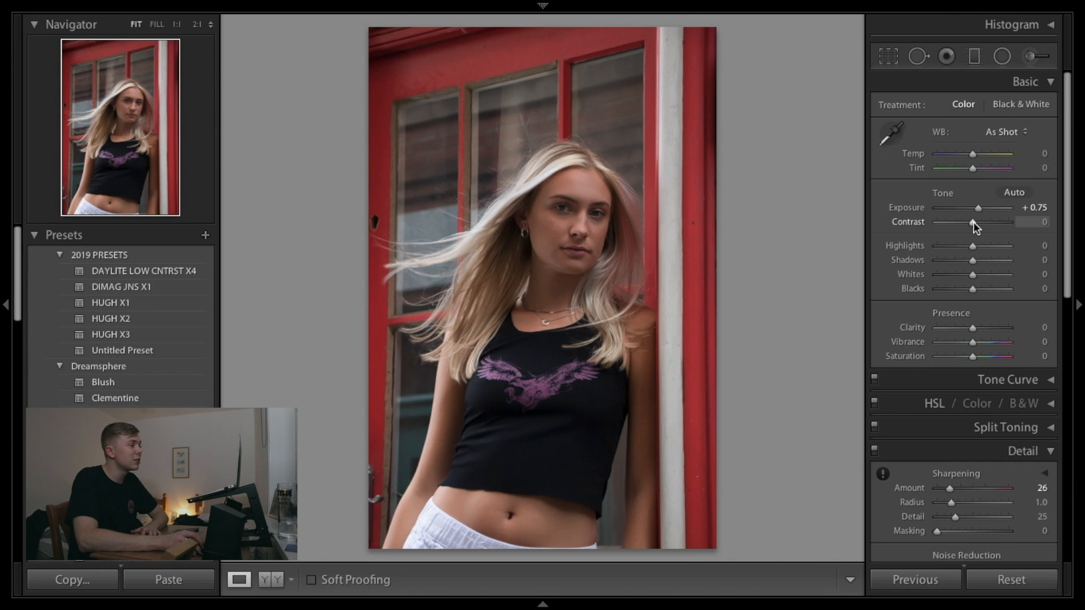
- Set the contrast to −14, highlights to −23, shadows to +40 and blacks to −25, comparing the edit with the original
mouse_move(972, 222)
mouse_down()
mouse_move(953, 221)
mouse_move(998, 225)
mouse_move(971, 223)
mouse_up()
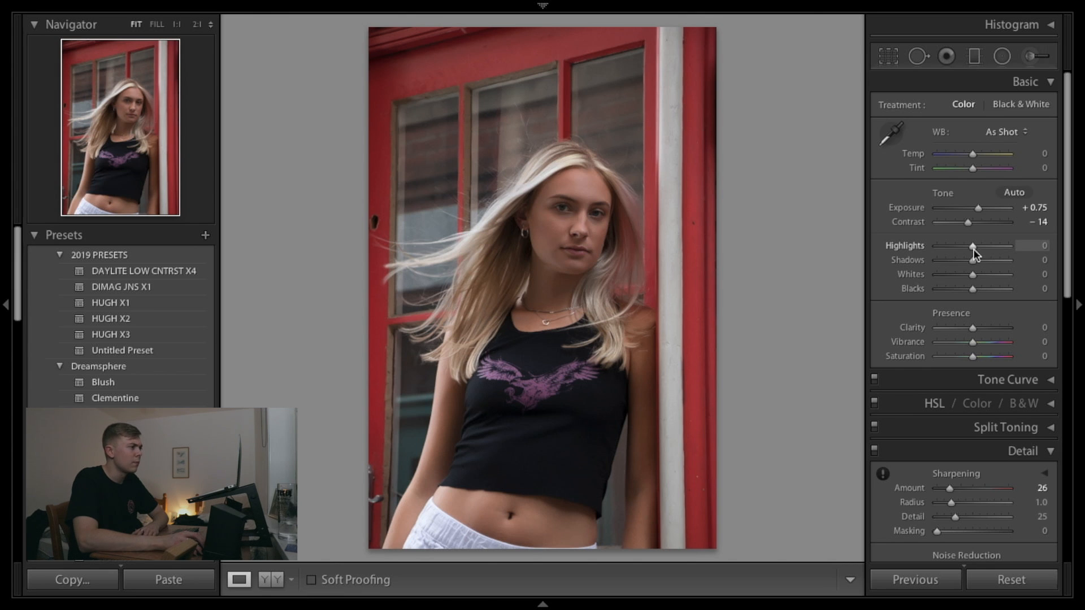
drag(973, 248, 968, 246)
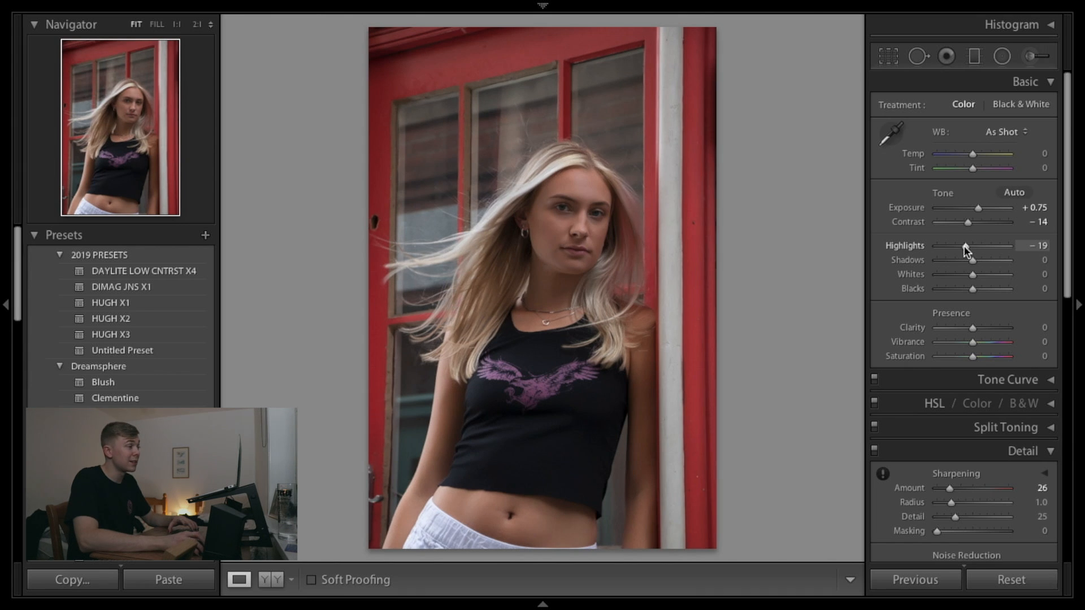
drag(964, 244, 968, 290)
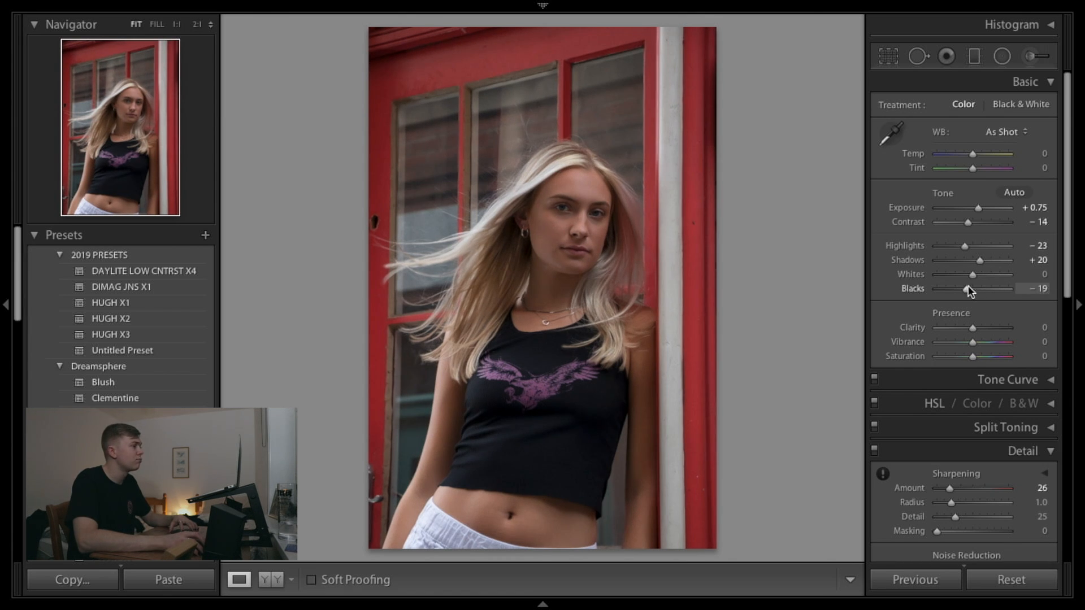
key(y)
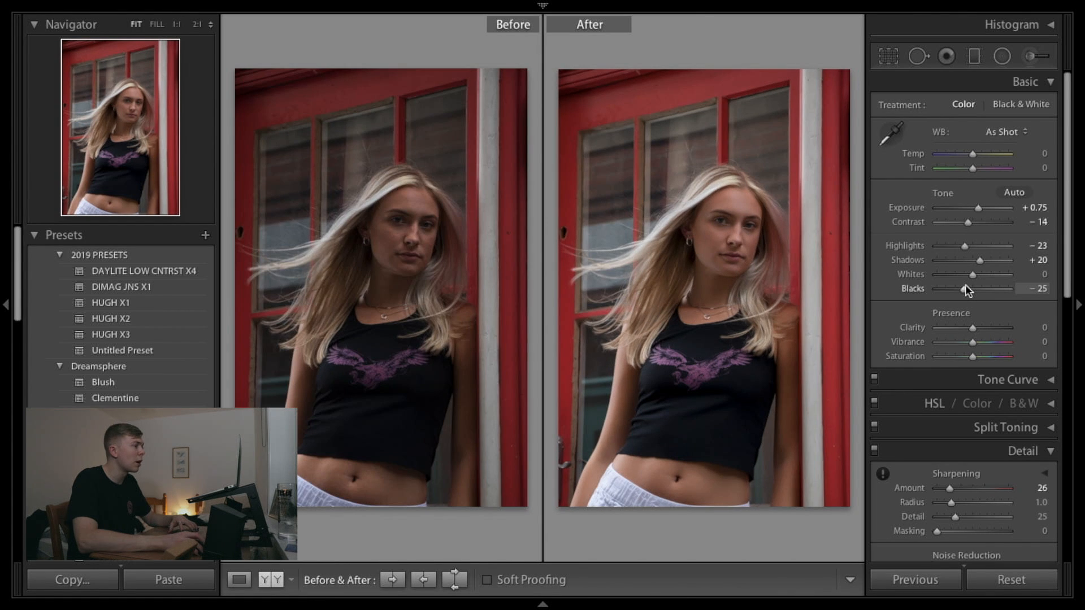
drag(966, 290, 968, 290)
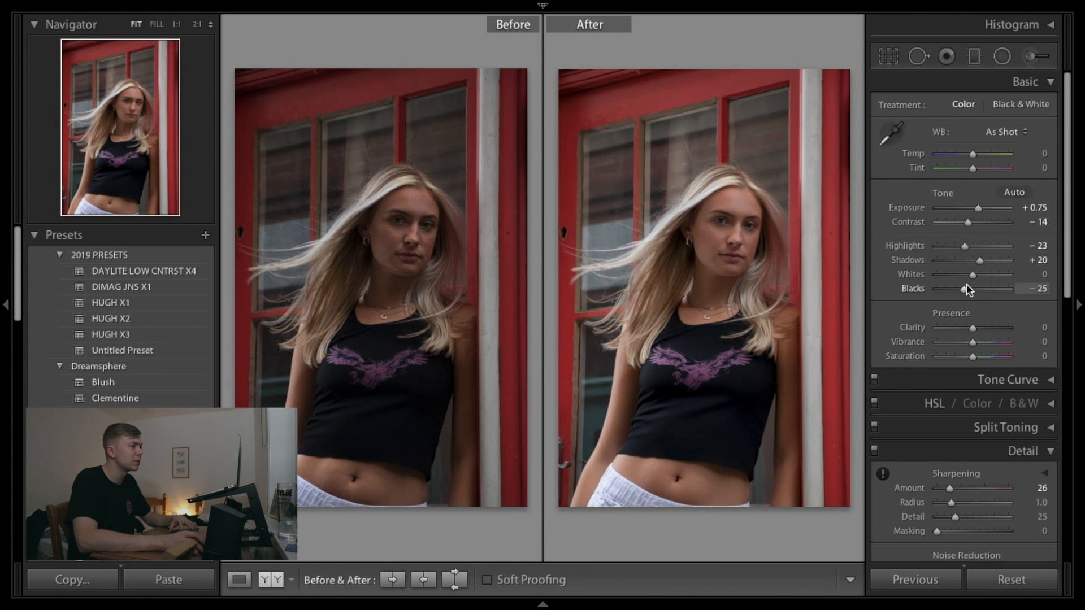
key(y)
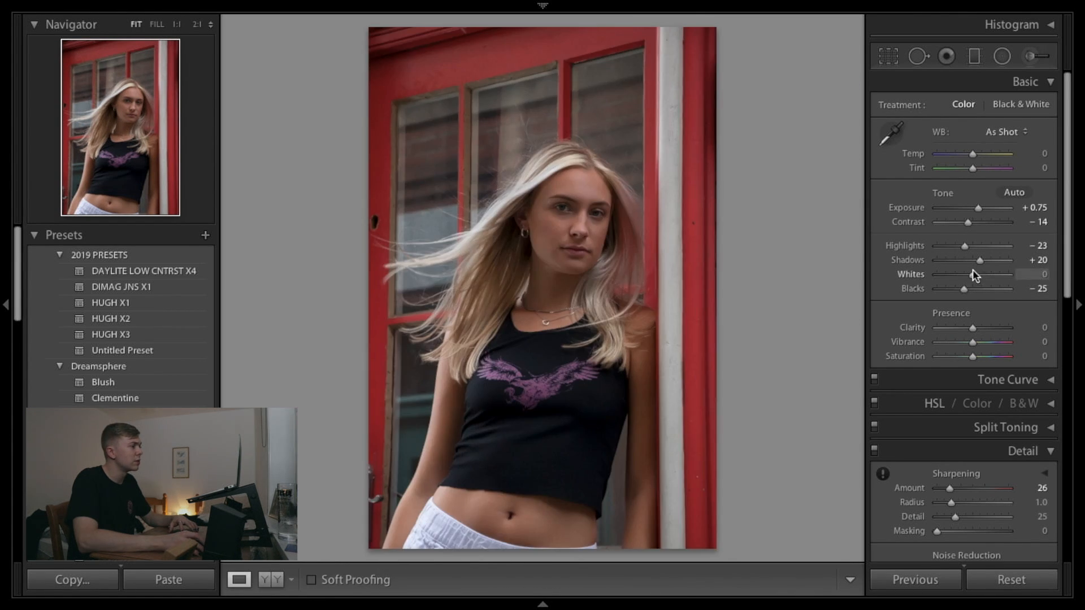
mouse_move(980, 260)
mouse_down()
mouse_move(1000, 262)
mouse_move(984, 260)
mouse_up()
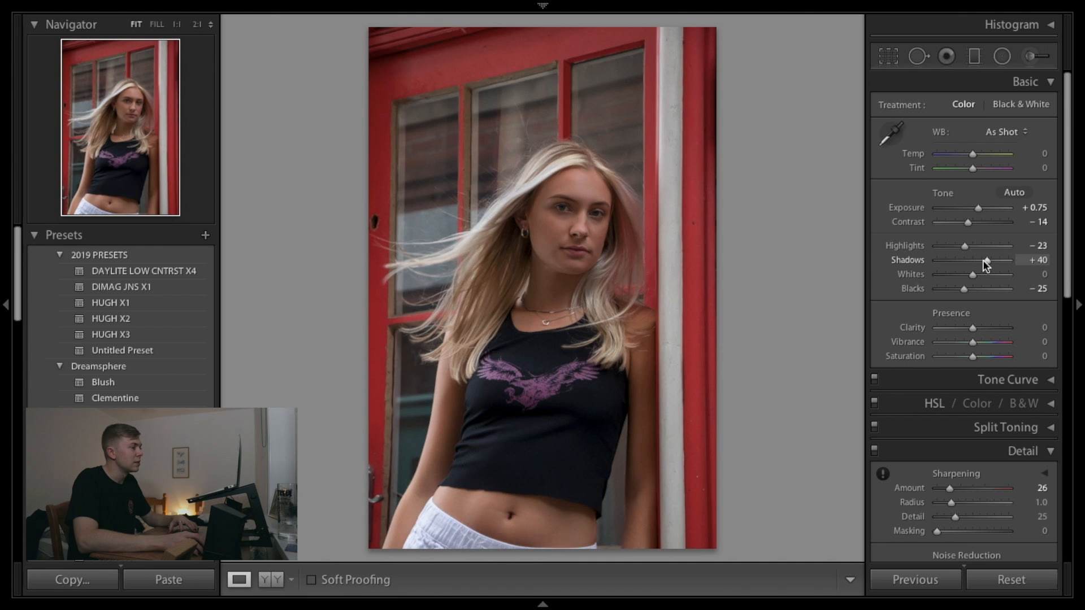
- Set the sharpening amount to 37, judging the effect on the hair at 1:1 magnification
scroll(959, 359, down, 1)
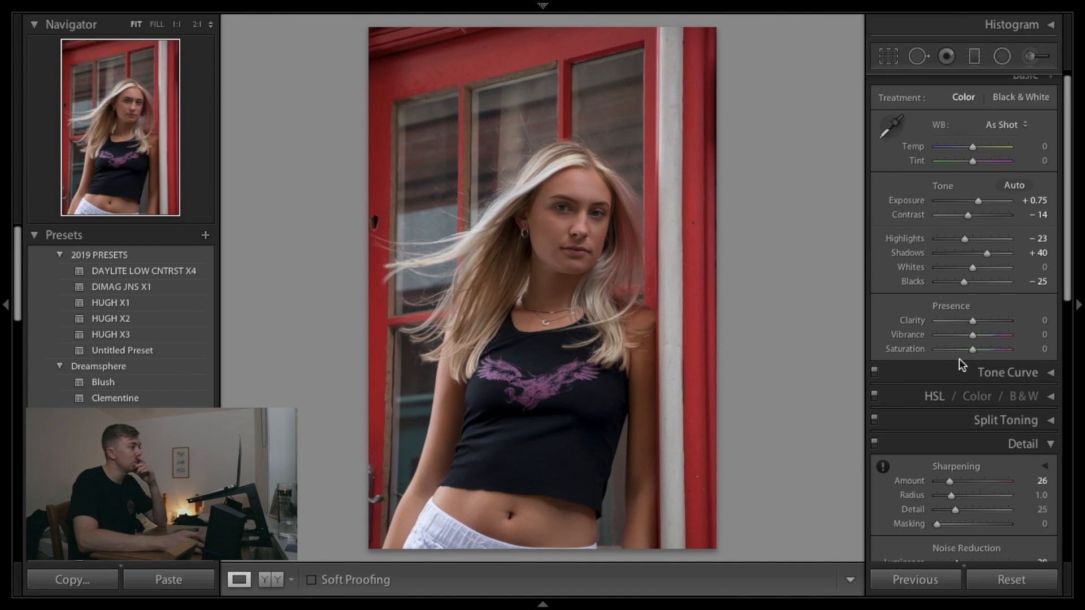
click(556, 182)
drag(555, 184, 723, 353)
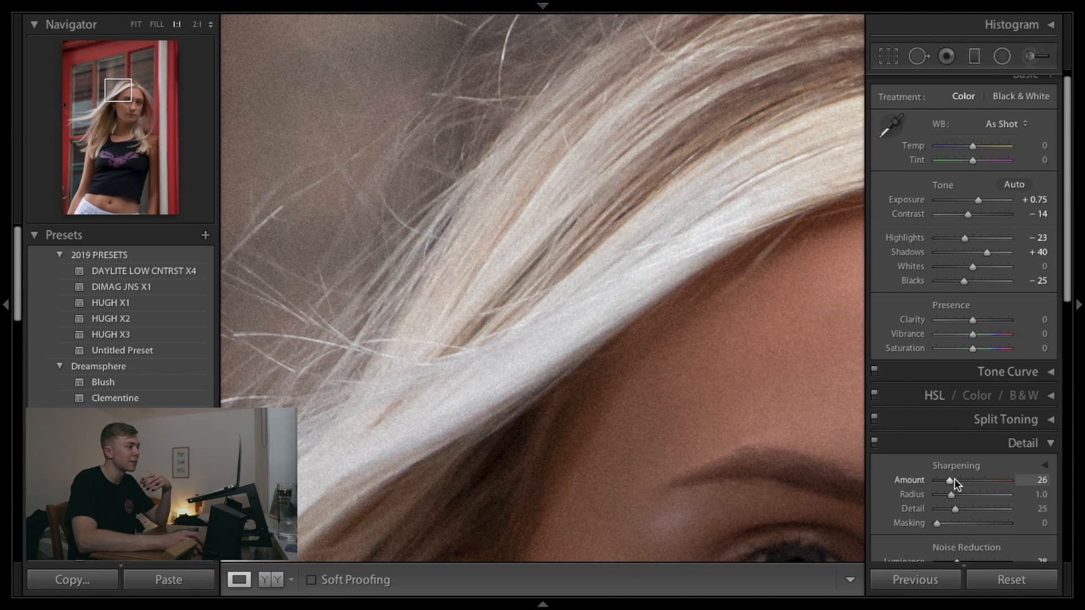
drag(954, 479, 934, 479)
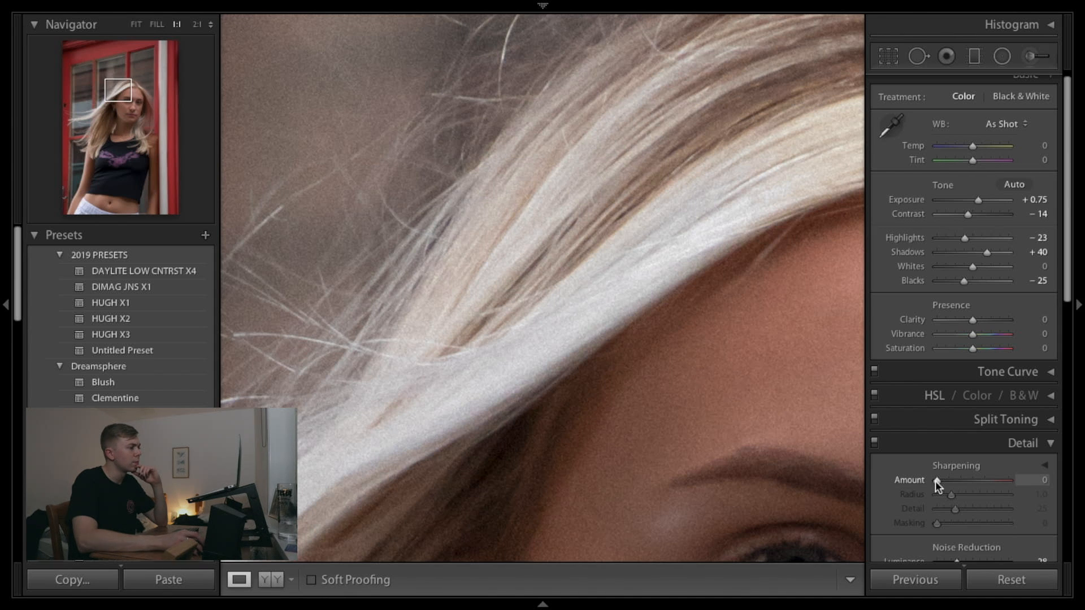
drag(935, 480, 950, 479)
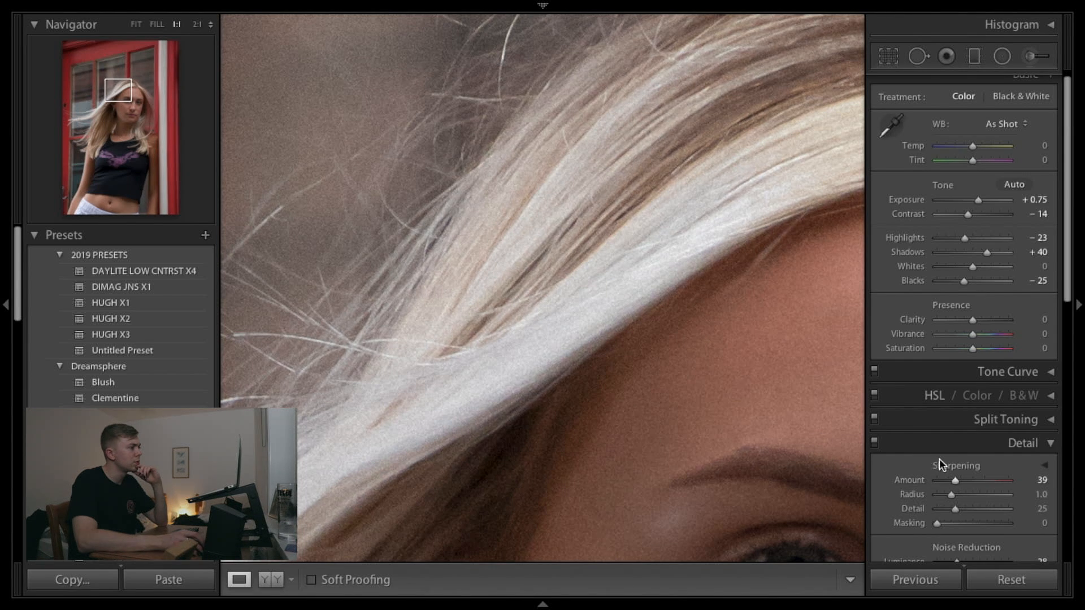
mouse_move(954, 480)
mouse_down()
mouse_move(977, 484)
mouse_move(954, 481)
mouse_up()
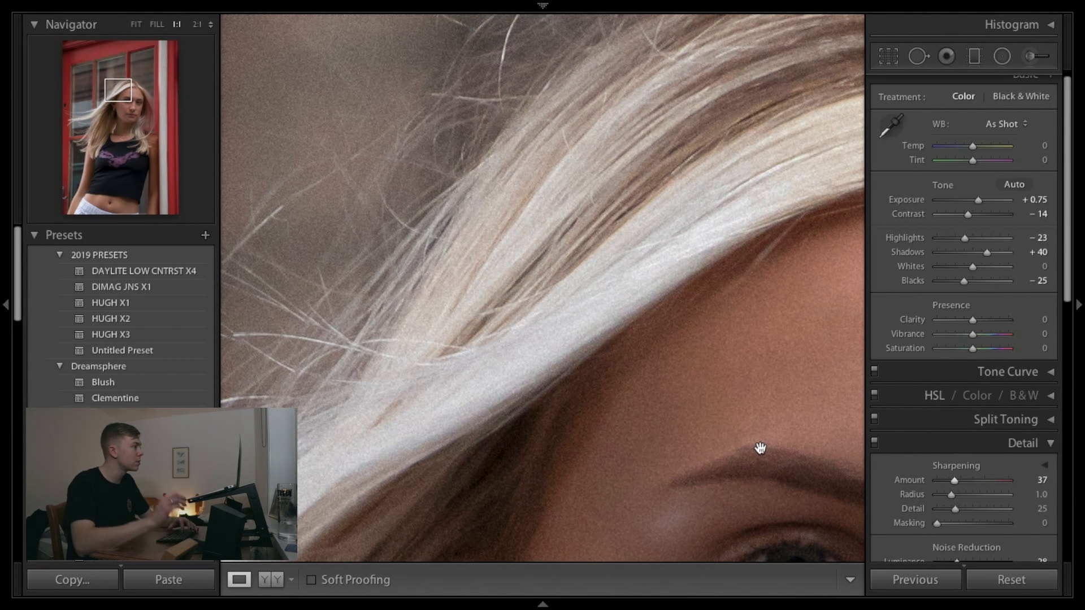
click(584, 415)
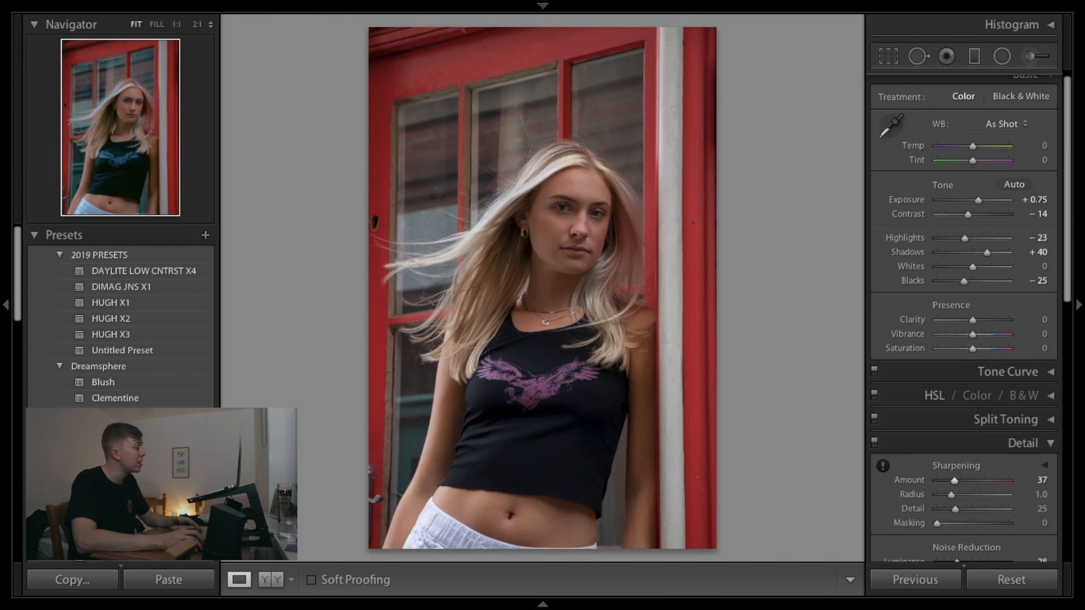
scroll(121, 317, down, 1)
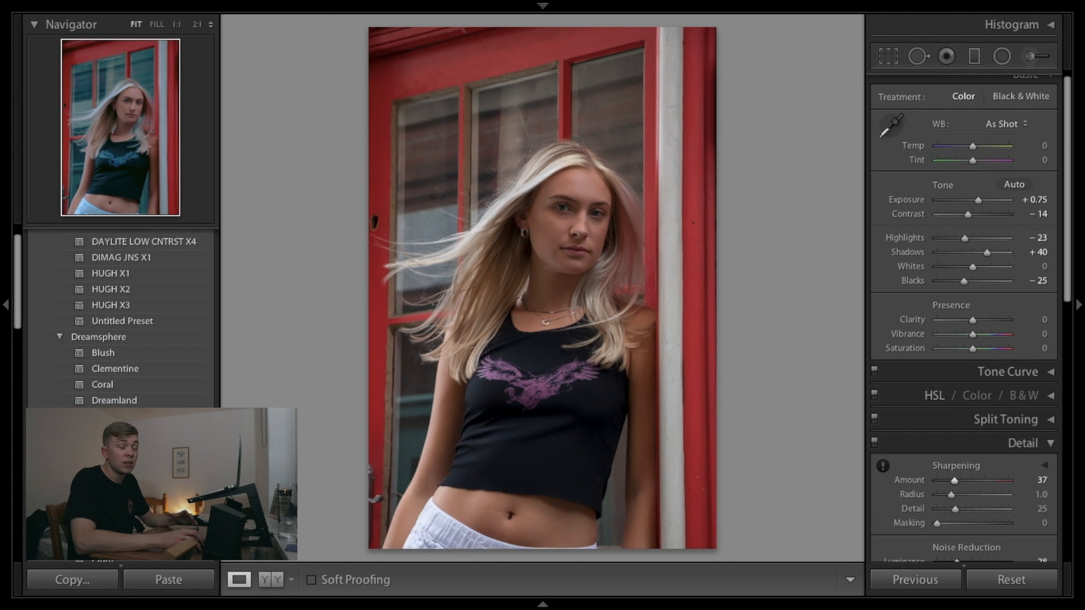
scroll(113, 316, down, 2)
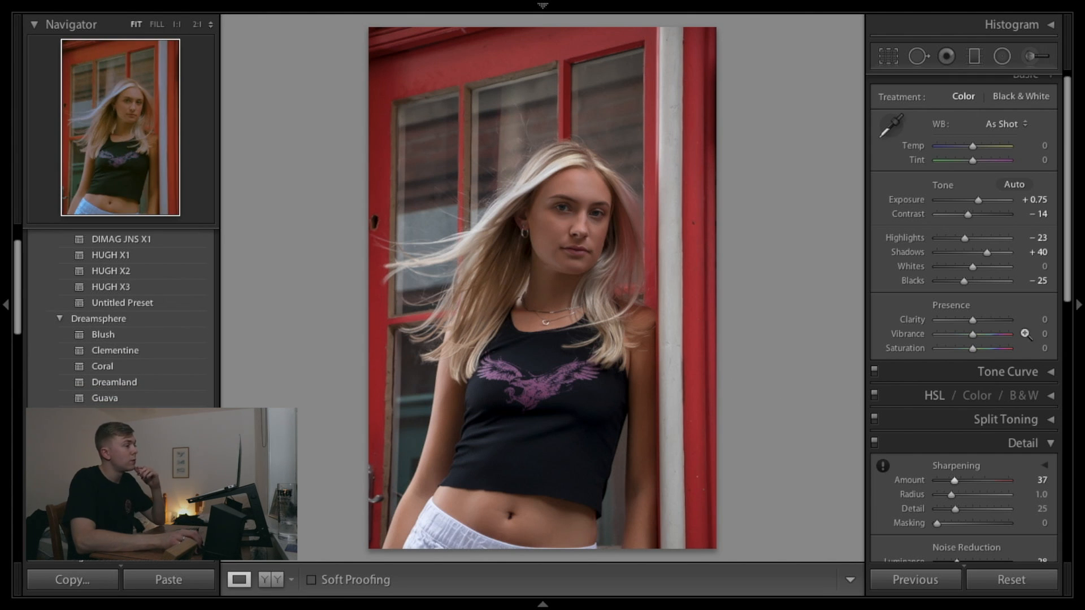
- Try a dark post-crop vignette with amounts of −22 and −9, and reset the amount to 0
scroll(1070, 213, down, 6)
scroll(1070, 213, down, 3)
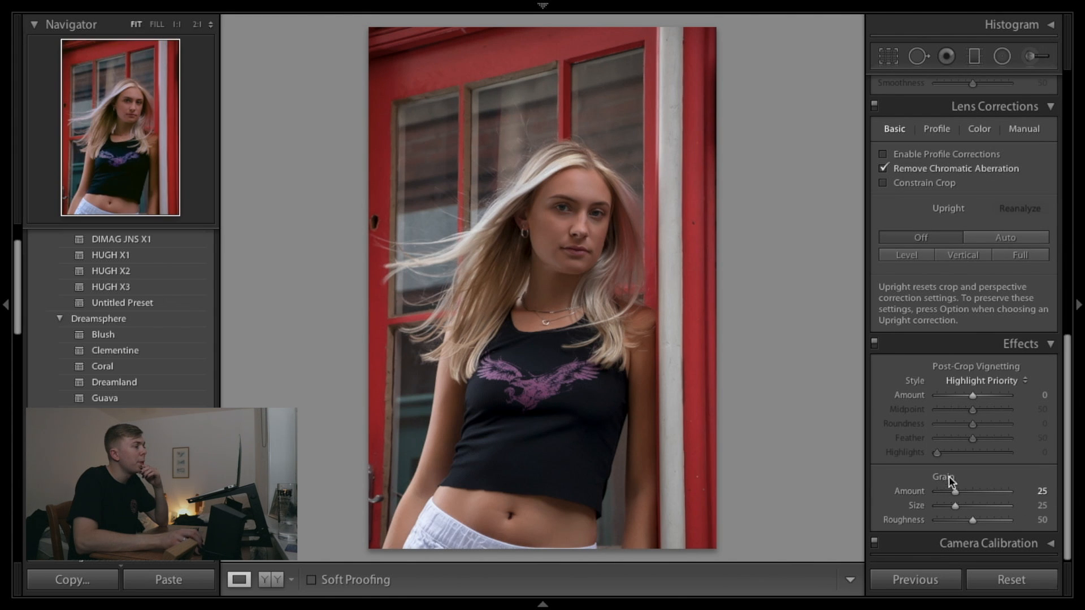
scroll(995, 388, up, 1)
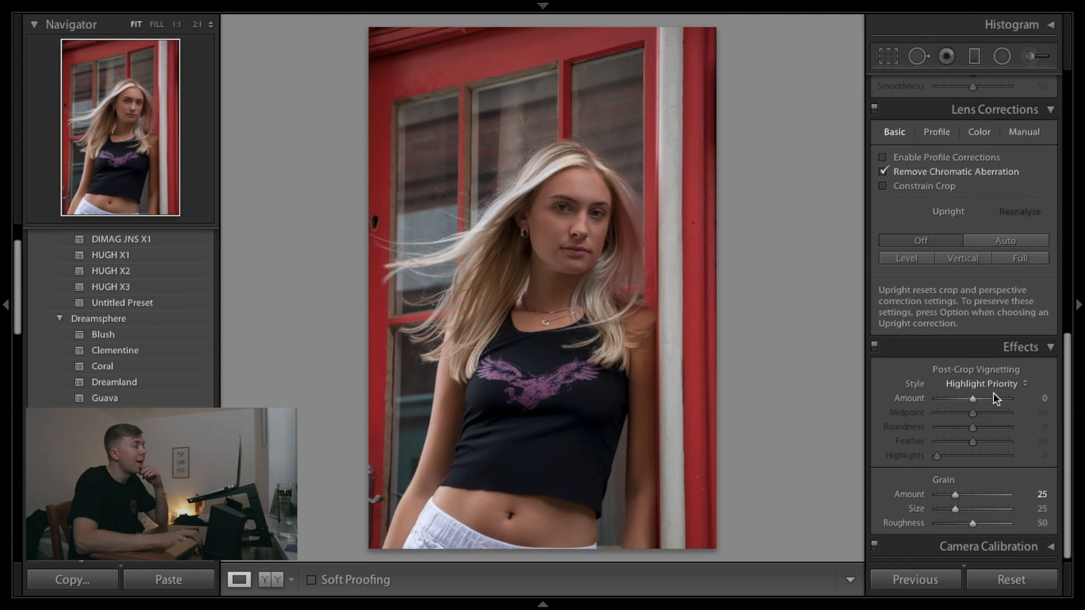
drag(968, 399, 964, 402)
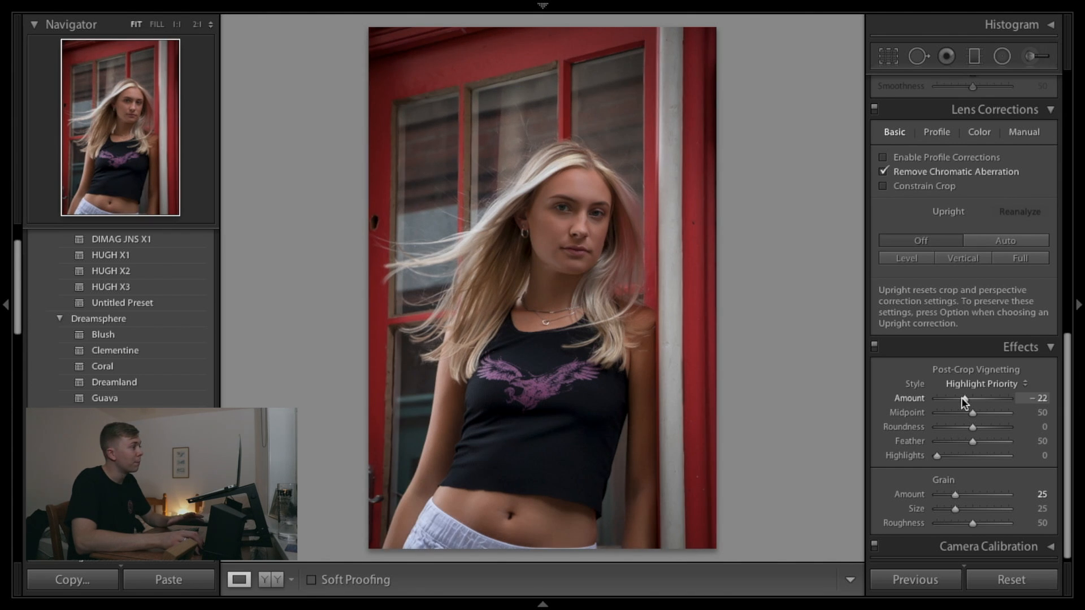
drag(961, 398, 967, 398)
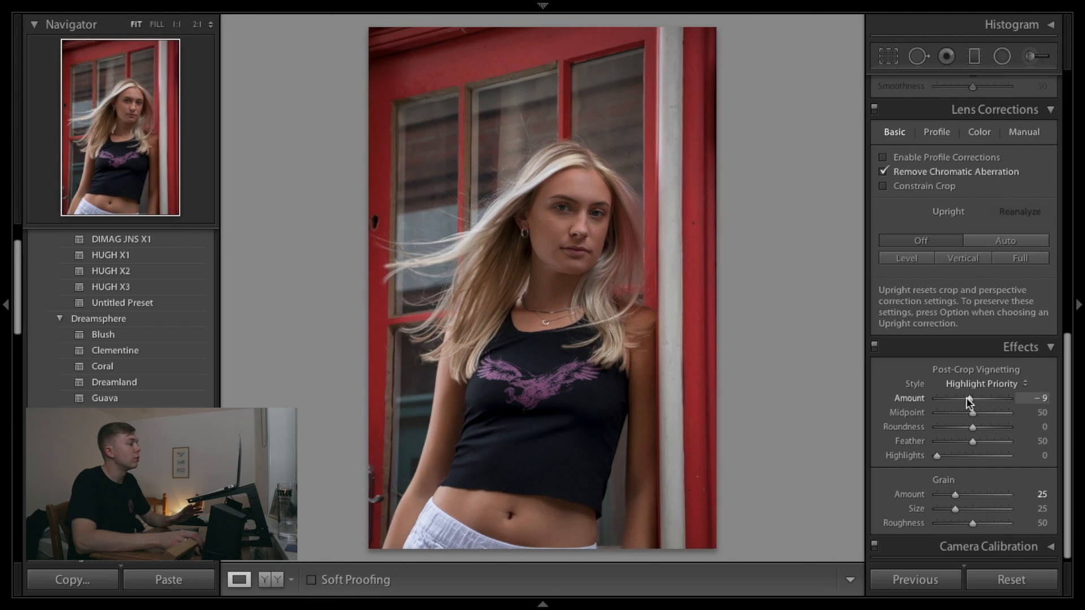
drag(968, 398, 972, 399)
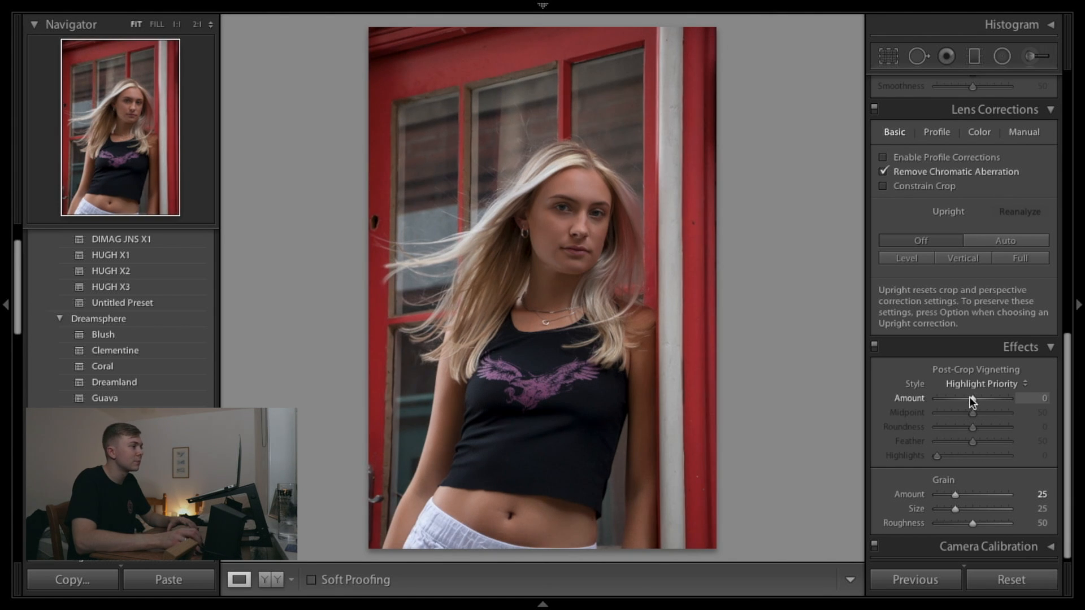
- Enable profile corrections for the lens and open the lens profile settings
scroll(938, 339, up, 2)
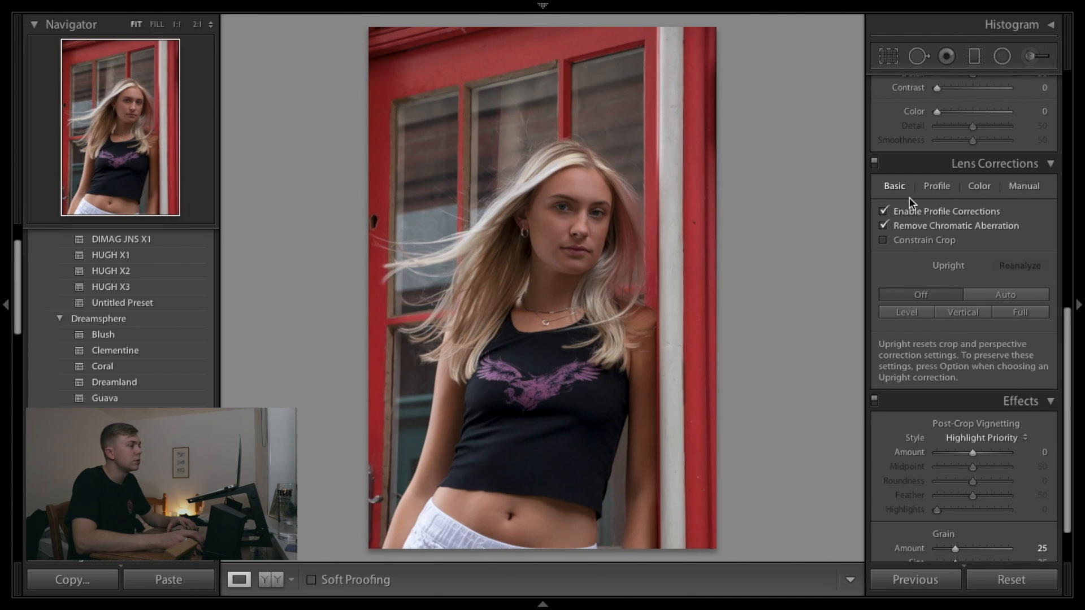
click(932, 187)
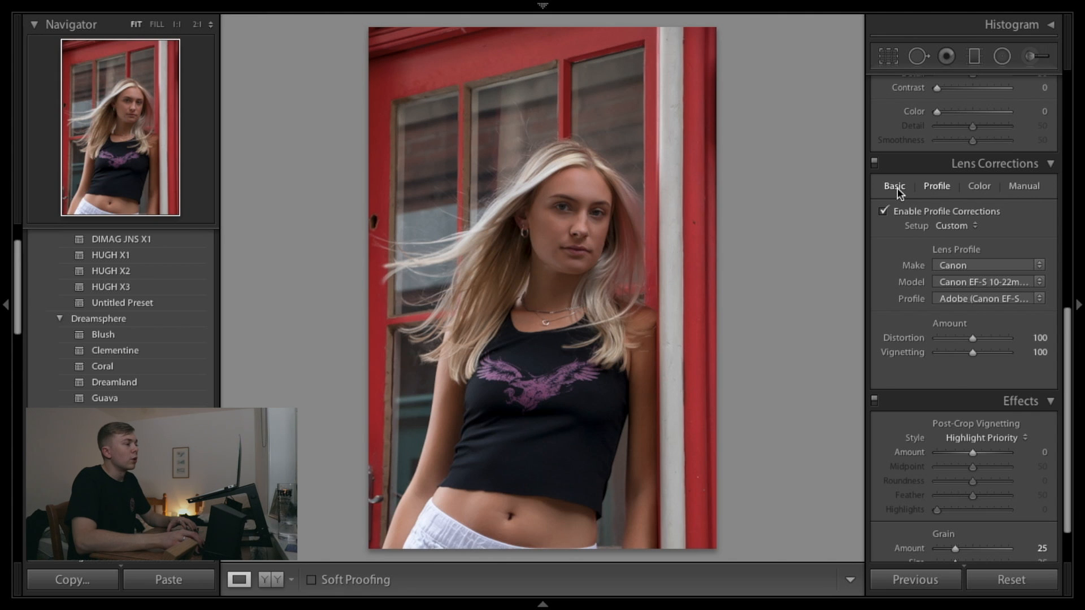
- Check the basic lens correction options and set the photo's clarity to +9
click(896, 190)
scroll(947, 287, down, 2)
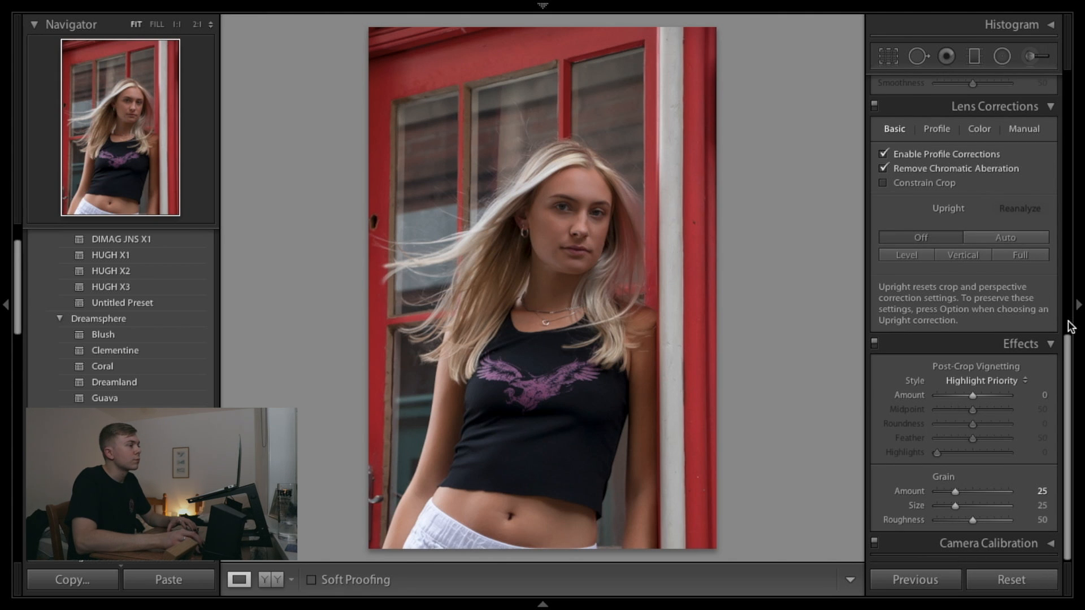
scroll(1069, 327, up, 10)
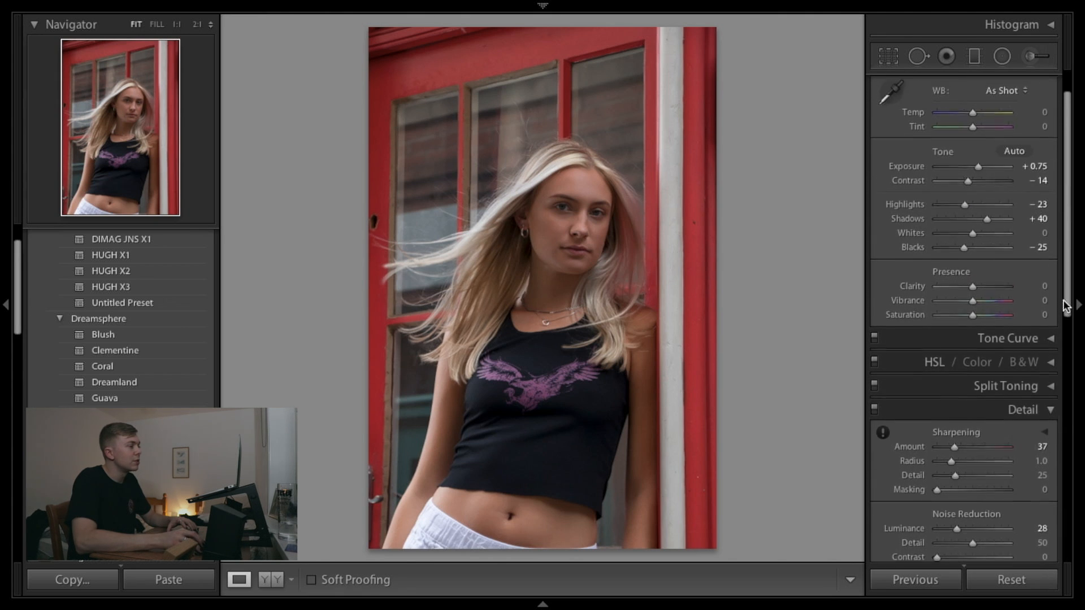
scroll(1065, 306, up, 2)
drag(972, 328, 976, 329)
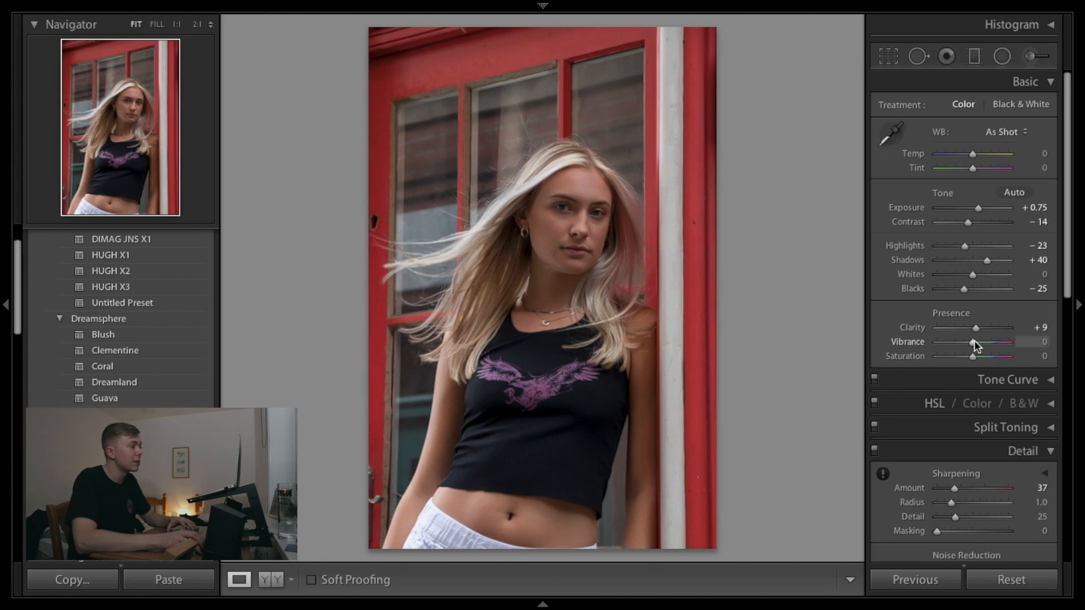
- Try a vibrance of +11 with a saturation of −17, and reset both to 0
drag(974, 341, 967, 355)
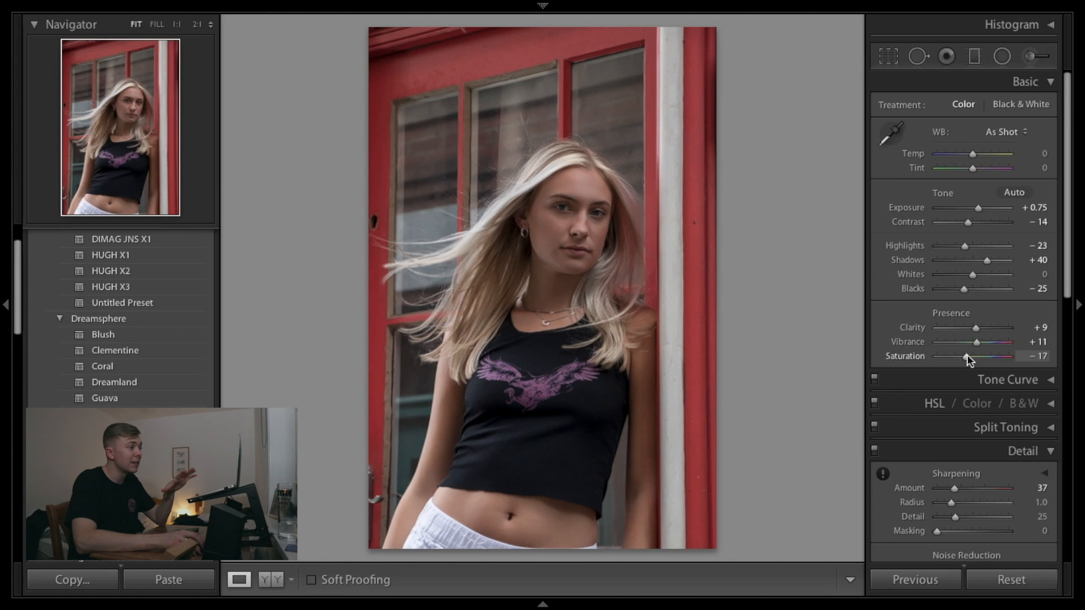
double_click(967, 354)
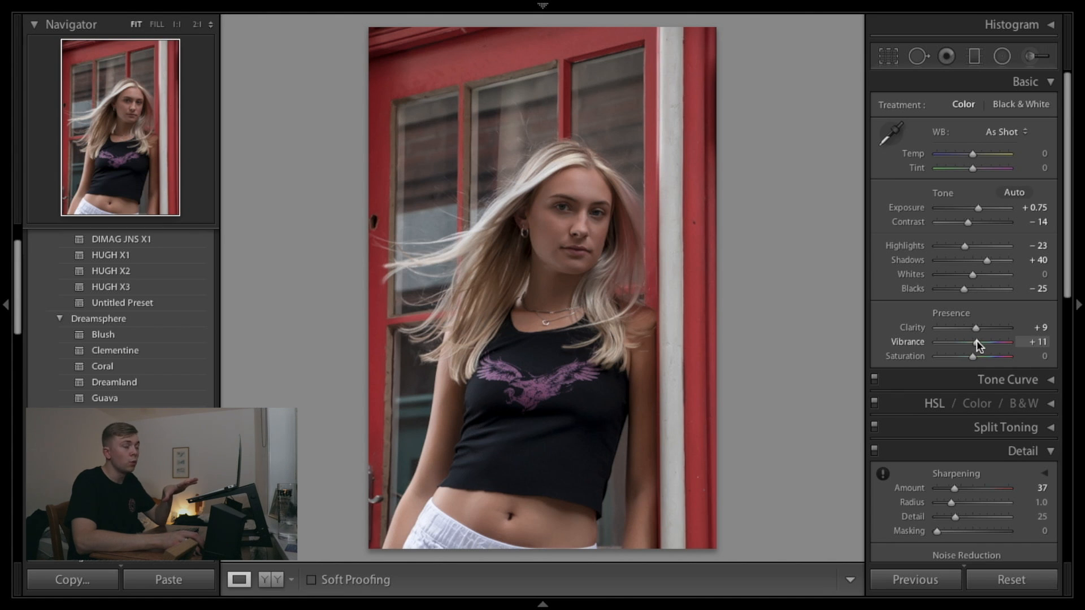
double_click(976, 341)
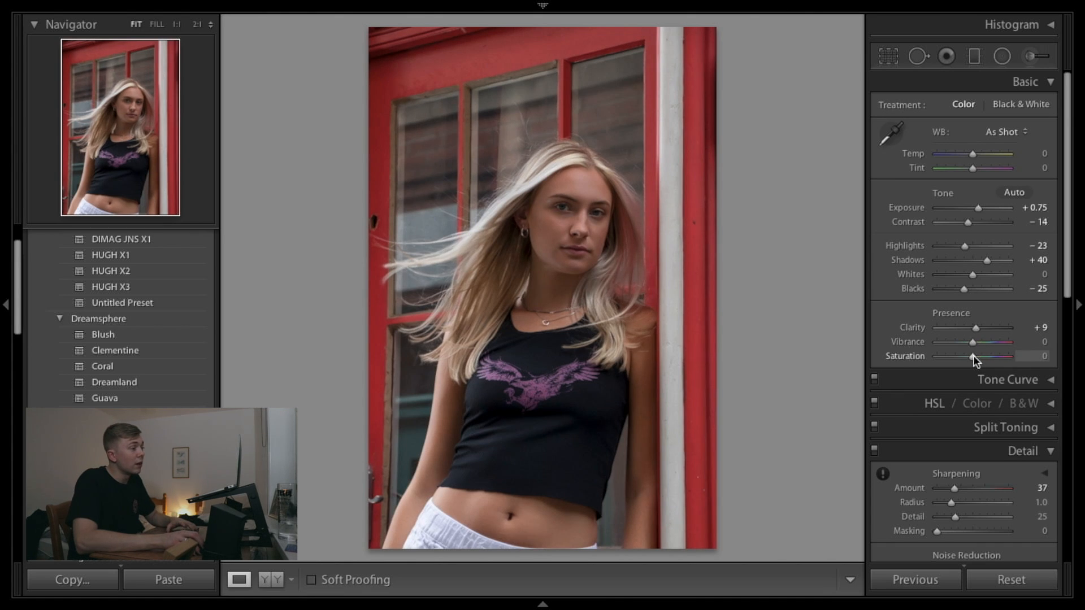
- Set the saturation to −9 and the vibrance to +35, comparing the edit with the original
drag(973, 355, 971, 355)
drag(971, 355, 971, 354)
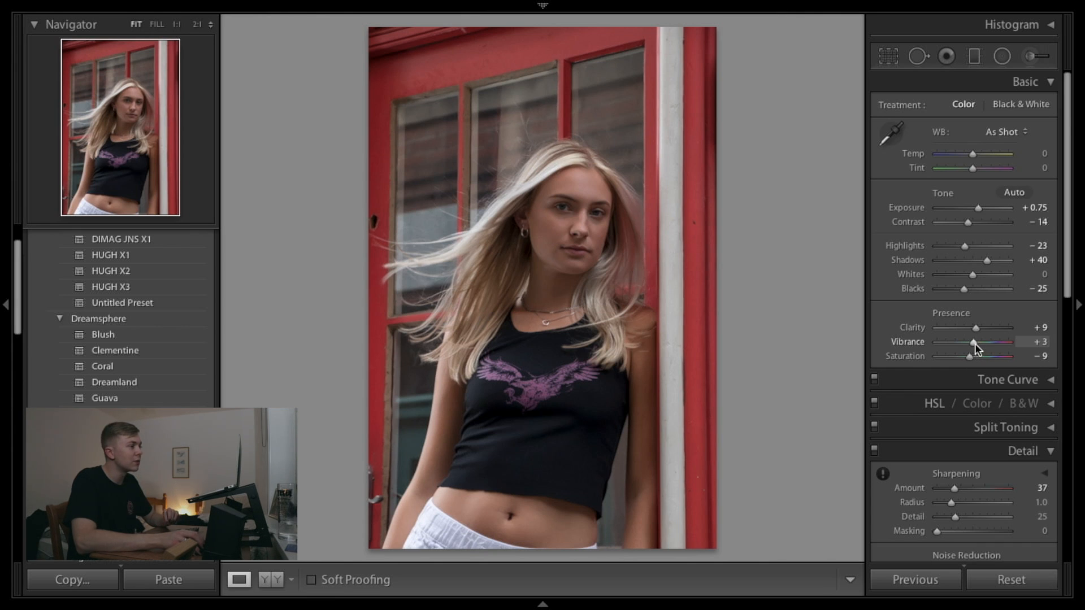
drag(975, 344, 978, 344)
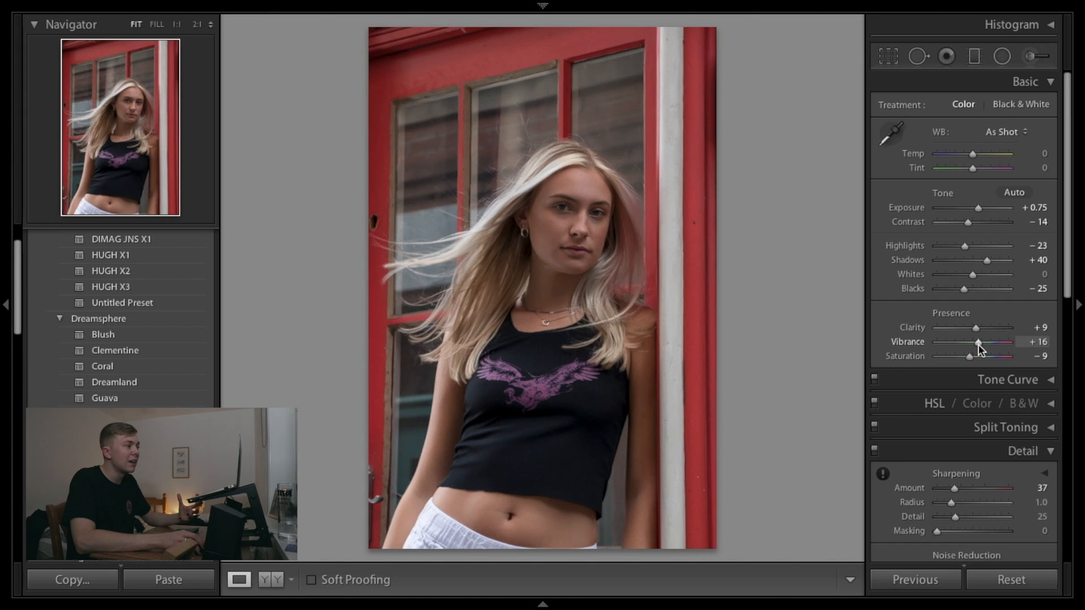
drag(978, 344, 984, 359)
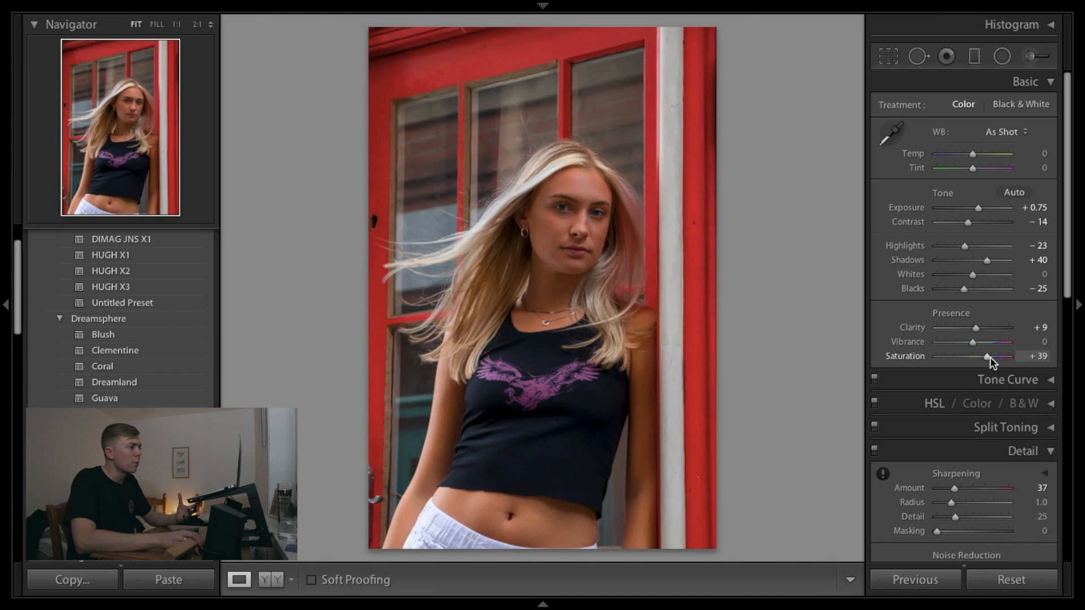
mouse_move(990, 357)
mouse_down()
mouse_move(968, 354)
mouse_move(984, 343)
mouse_up()
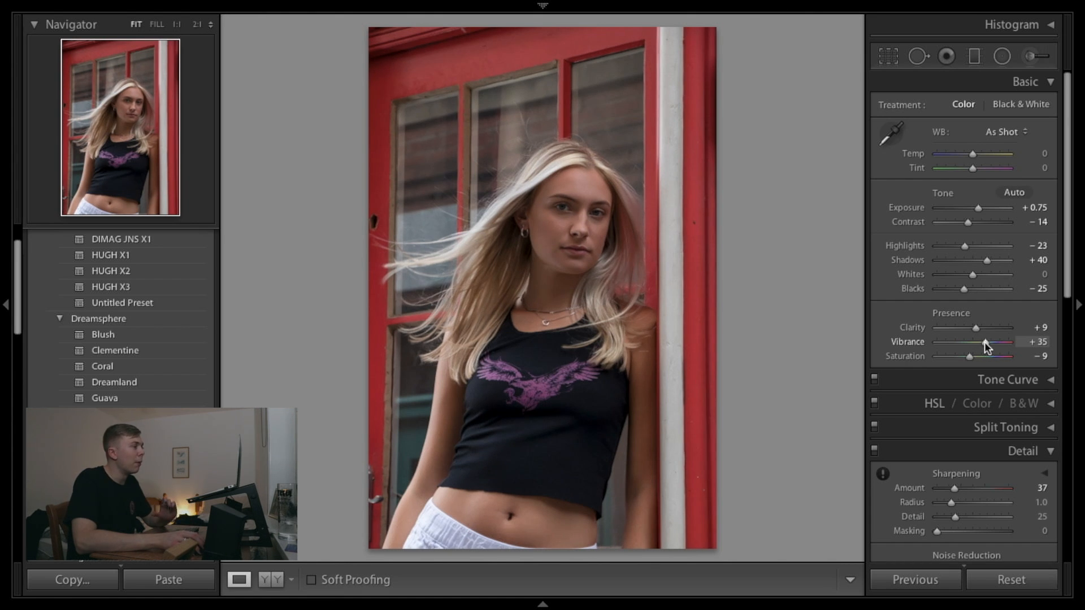
drag(984, 342, 985, 342)
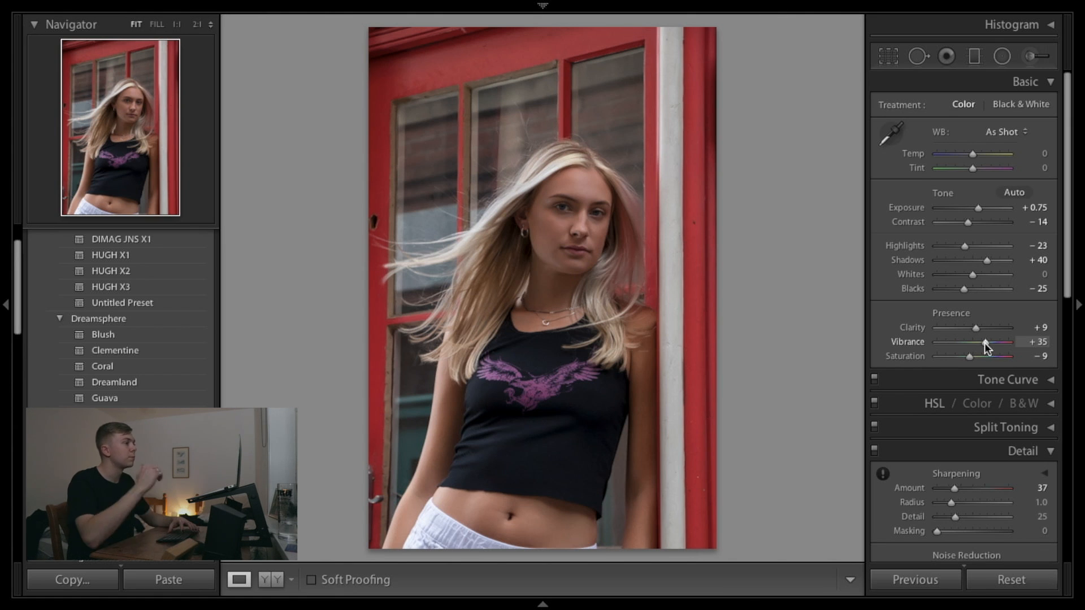
key(y)
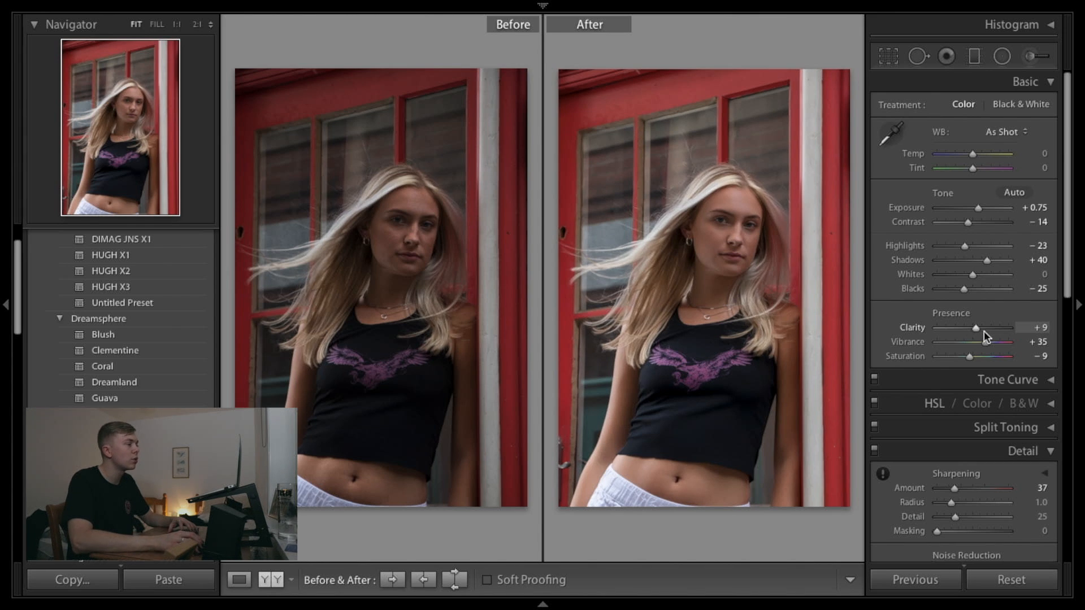
key(y)
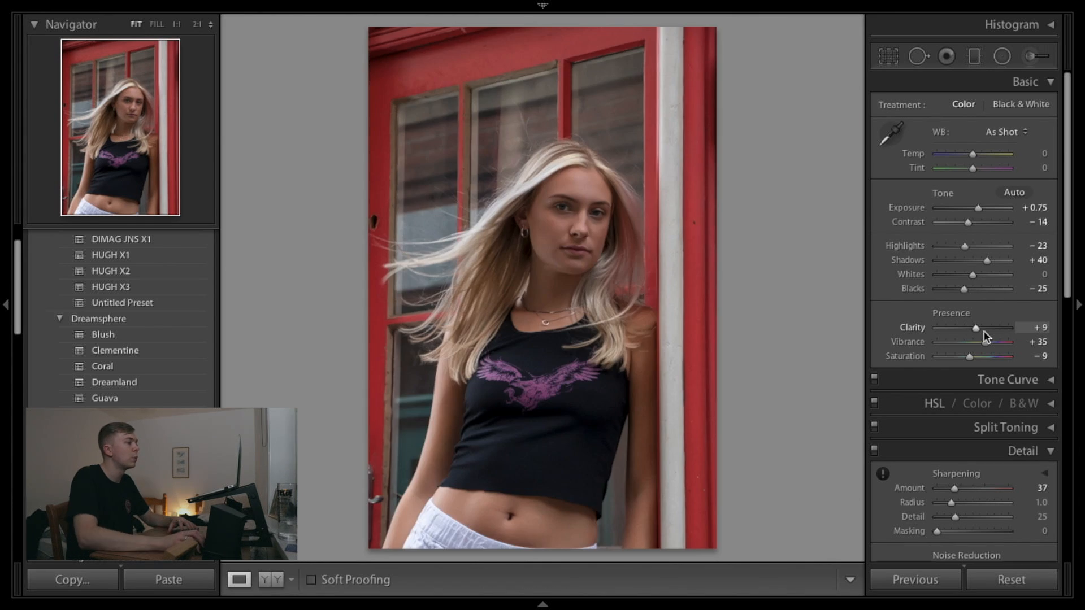
- Adjust the tone curve regions to darks −6, highlights +7 and shadows −12, comparing the edit with the original
click(1046, 383)
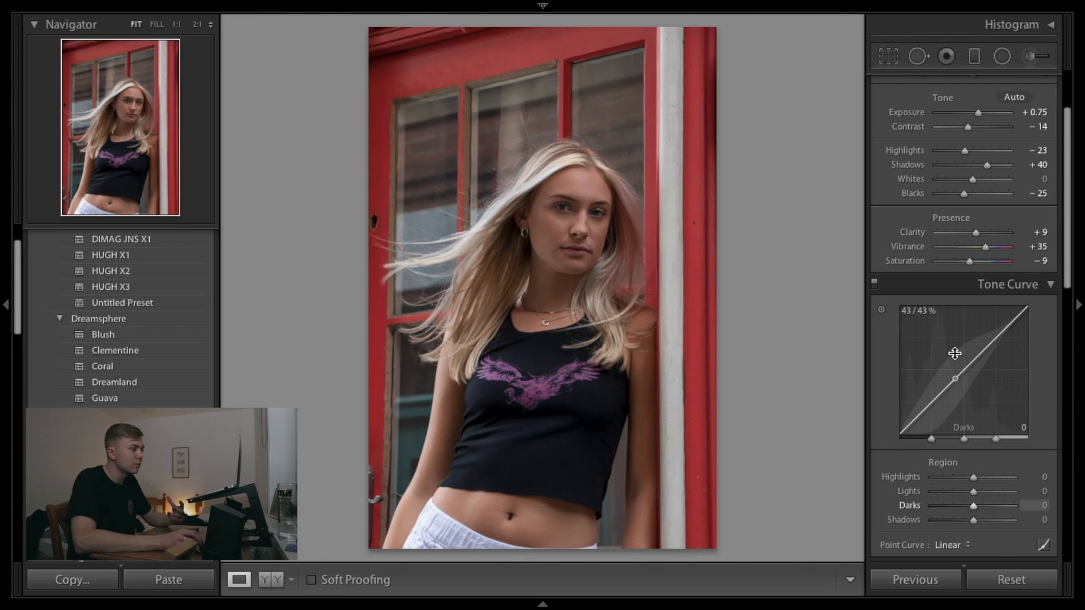
drag(927, 425, 927, 438)
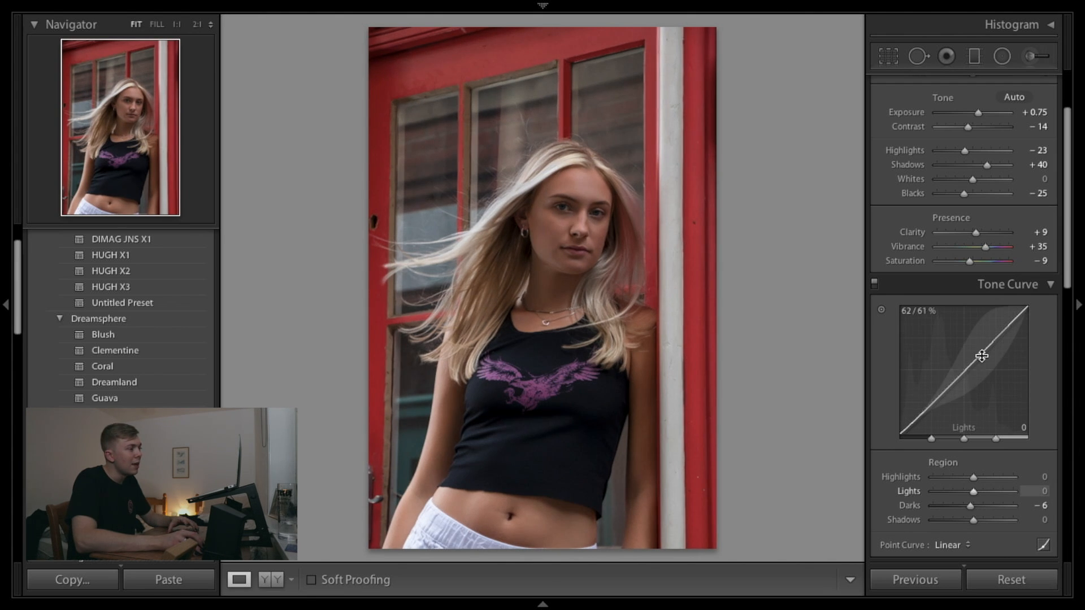
drag(1003, 331, 1002, 328)
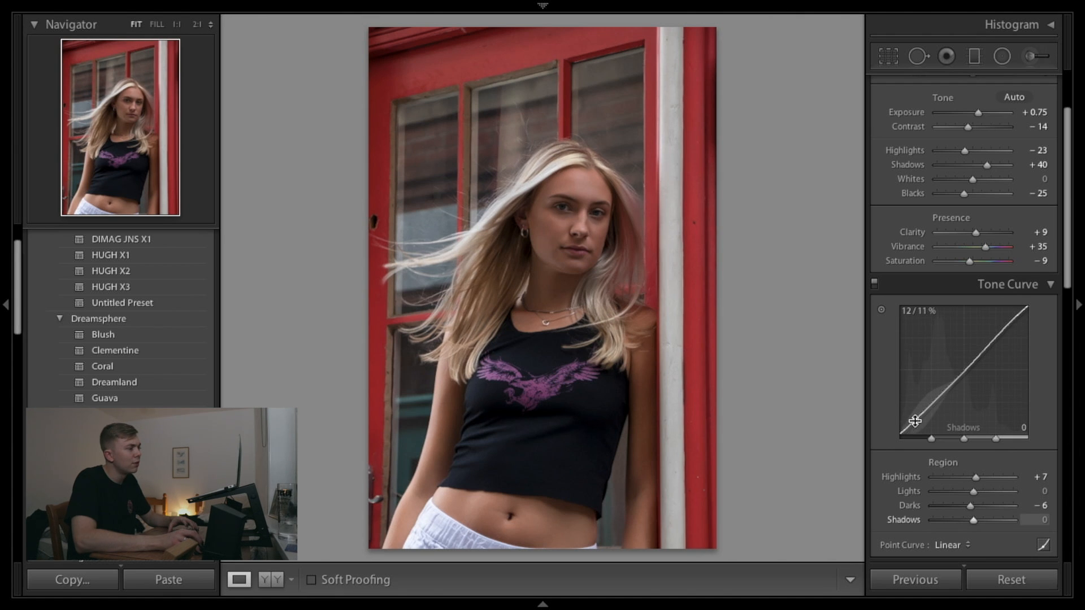
drag(917, 420, 922, 415)
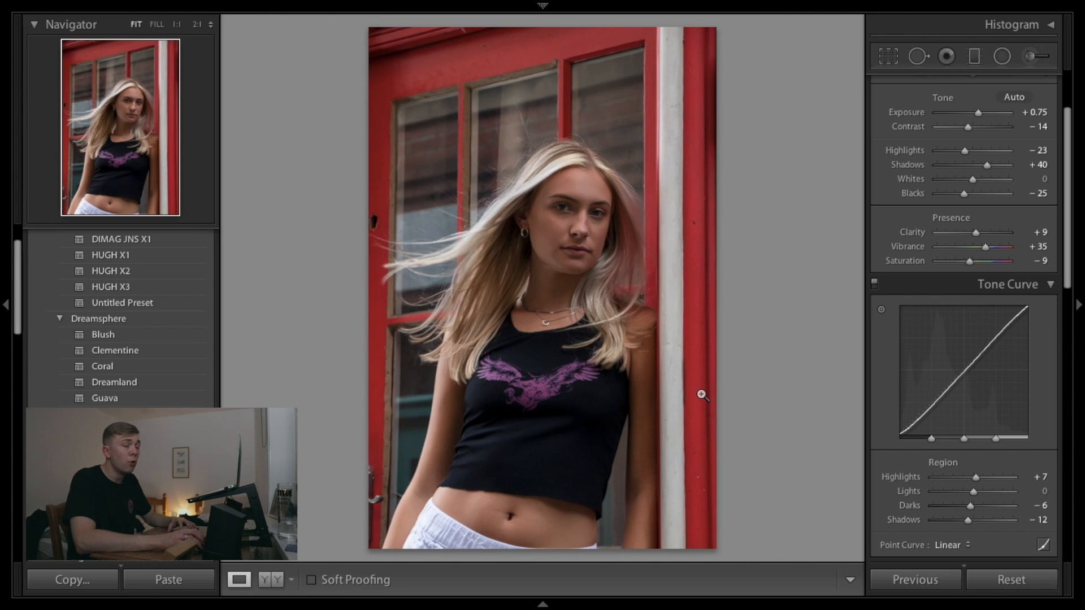
key(y)
key(y)
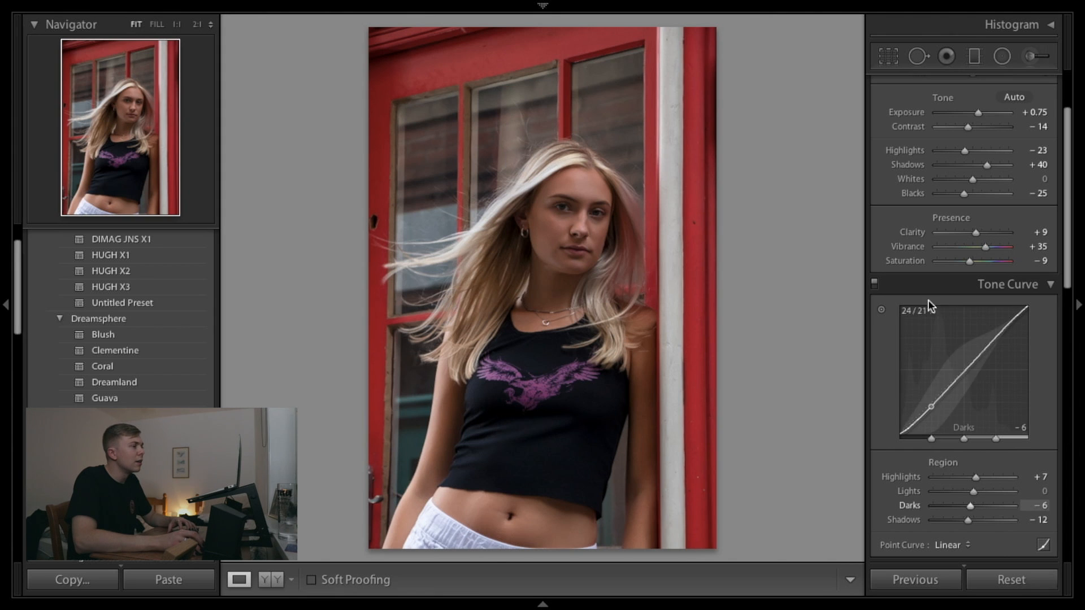
- Set the shadows to +55 and the vibrance to +27, comparing the edit with the original
scroll(928, 299, down, 6)
scroll(939, 235, up, 8)
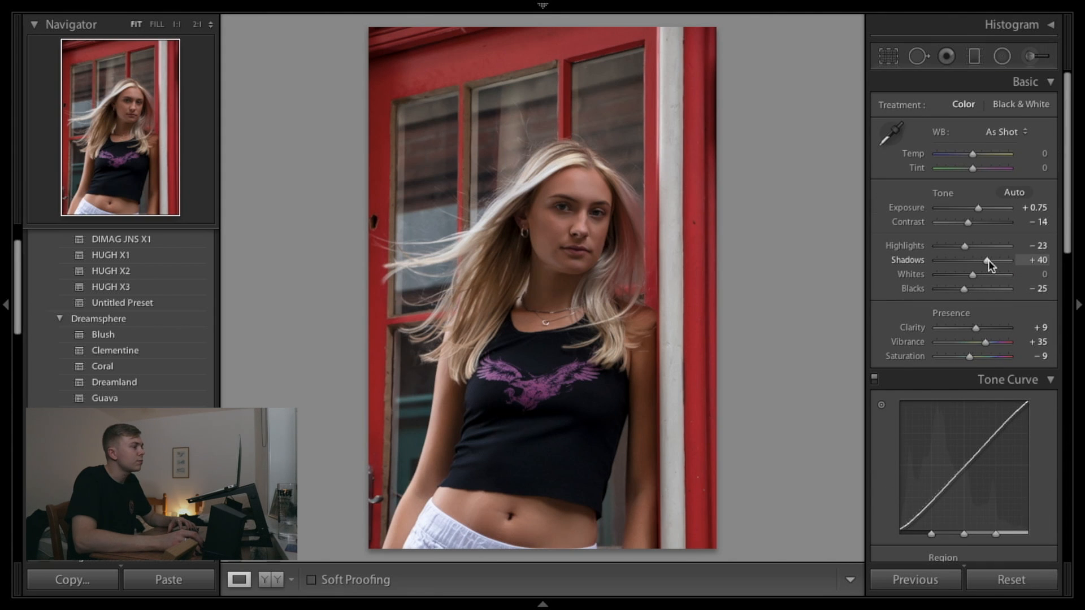
drag(989, 260, 991, 260)
drag(992, 260, 993, 259)
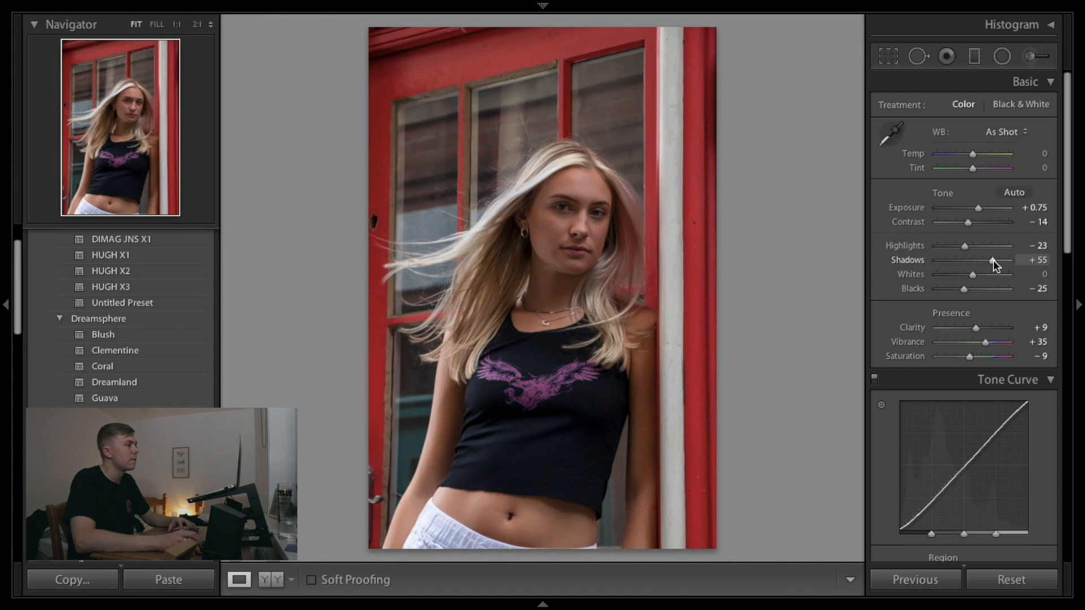
key(y)
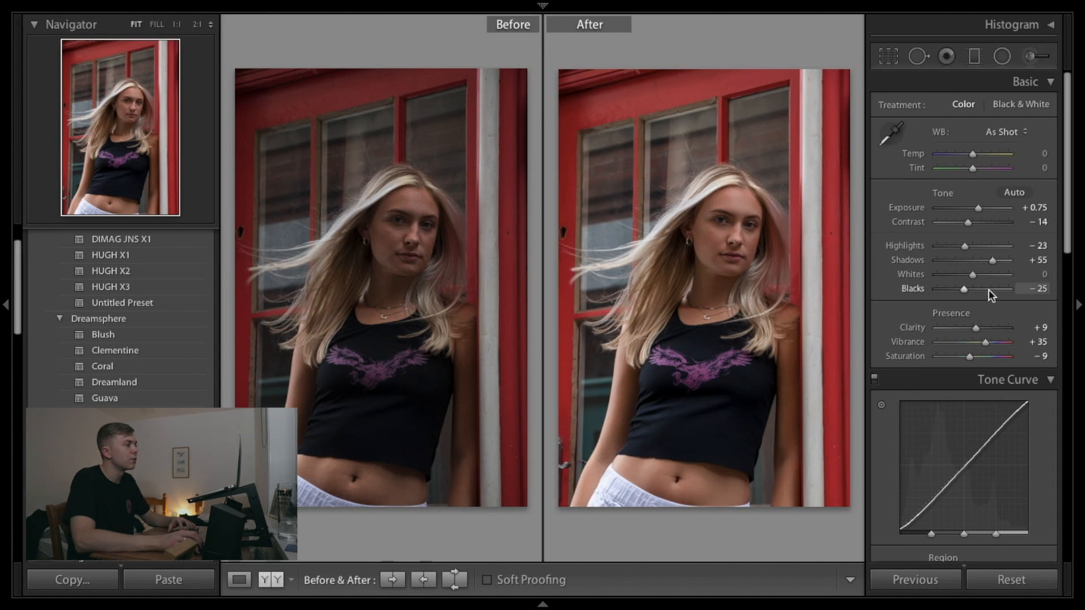
drag(990, 343, 985, 345)
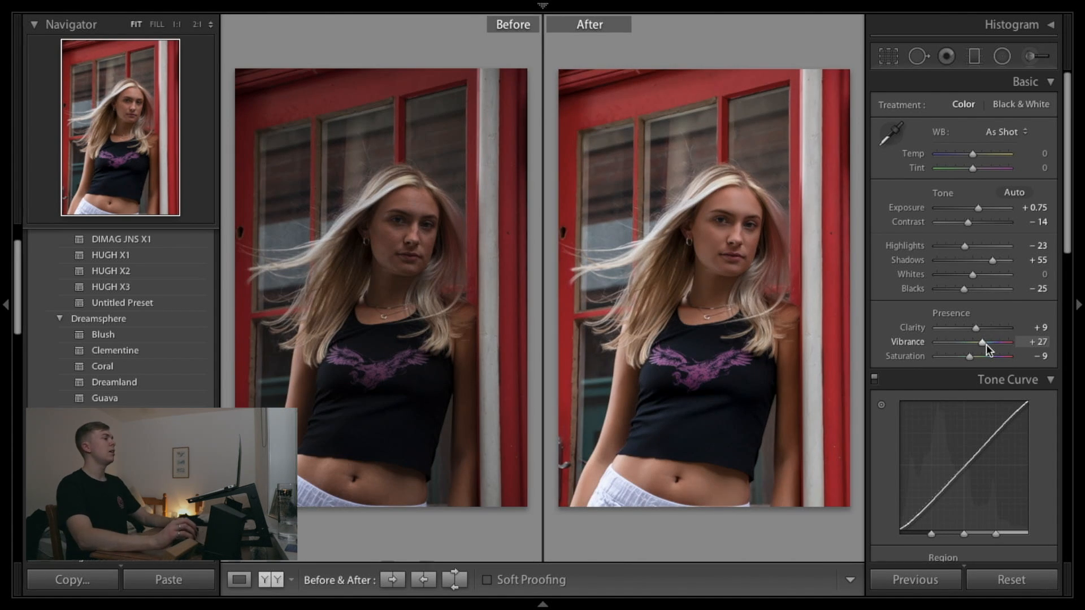
key(y)
key(y)
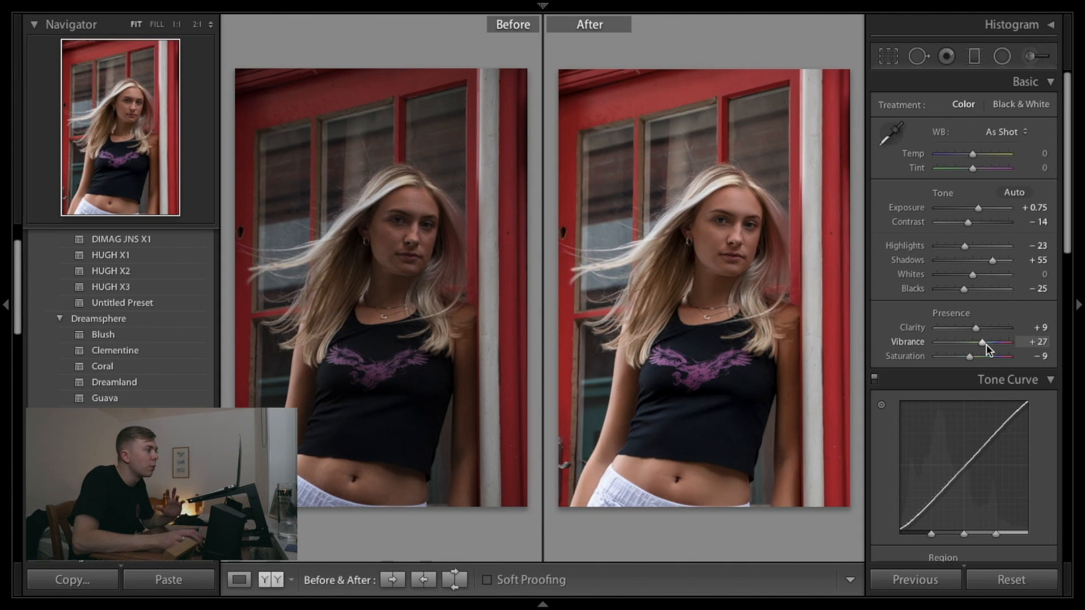
key(y)
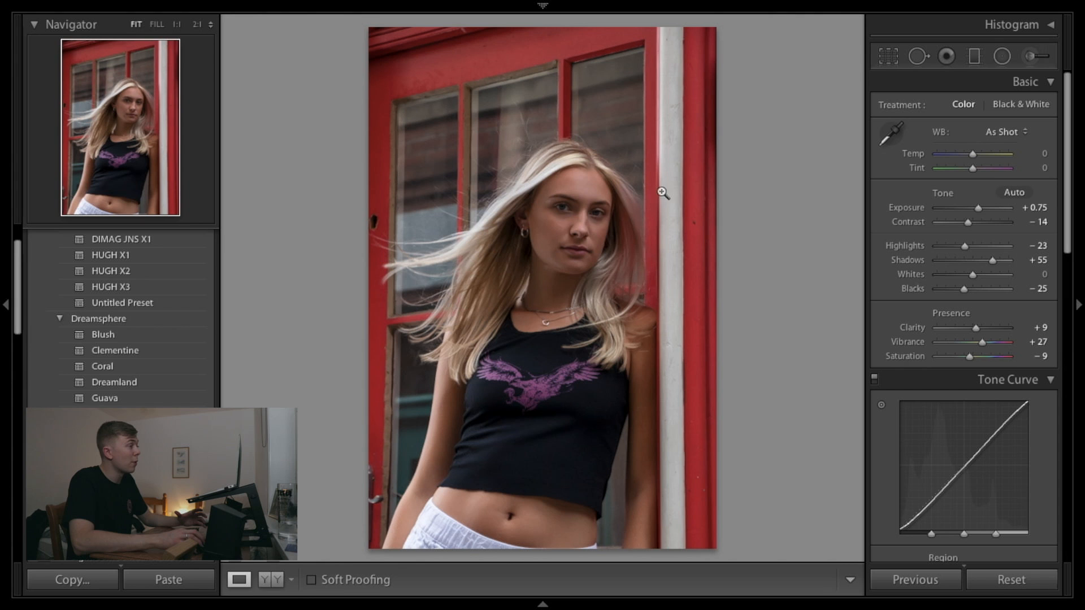
- Prepare an adjustment brush with the Iris Enhance effect, viewing the woman's eyes at 1:1 magnification
click(588, 212)
drag(457, 187, 453, 230)
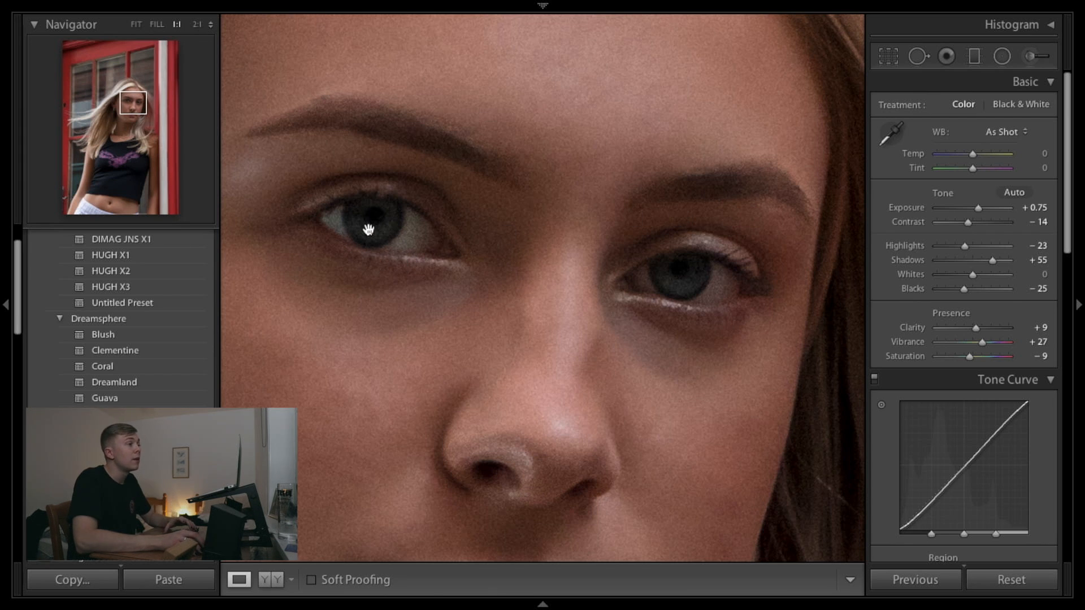
click(1034, 57)
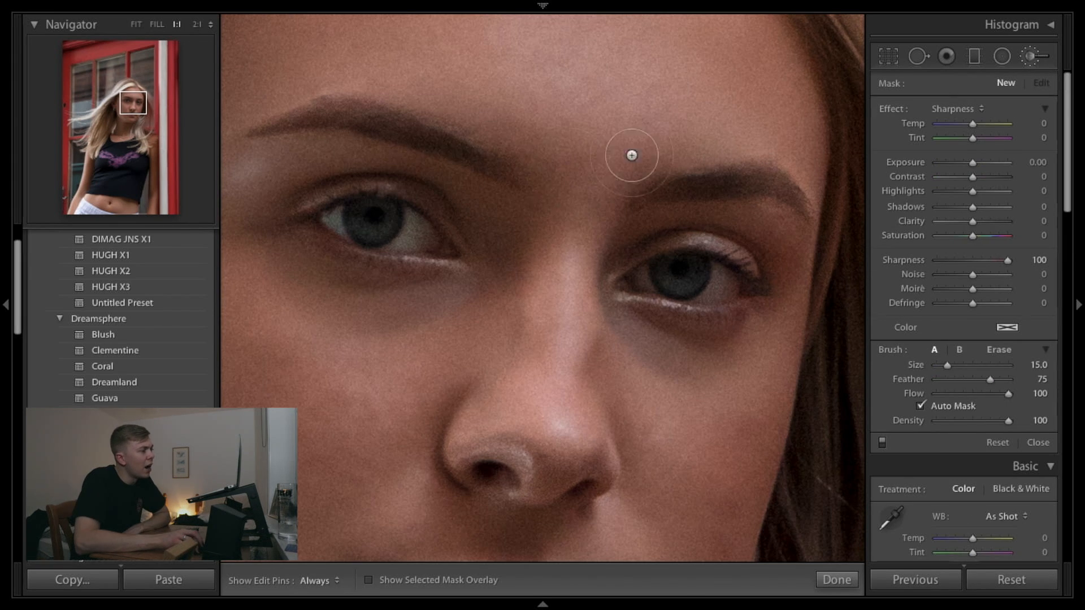
click(940, 108)
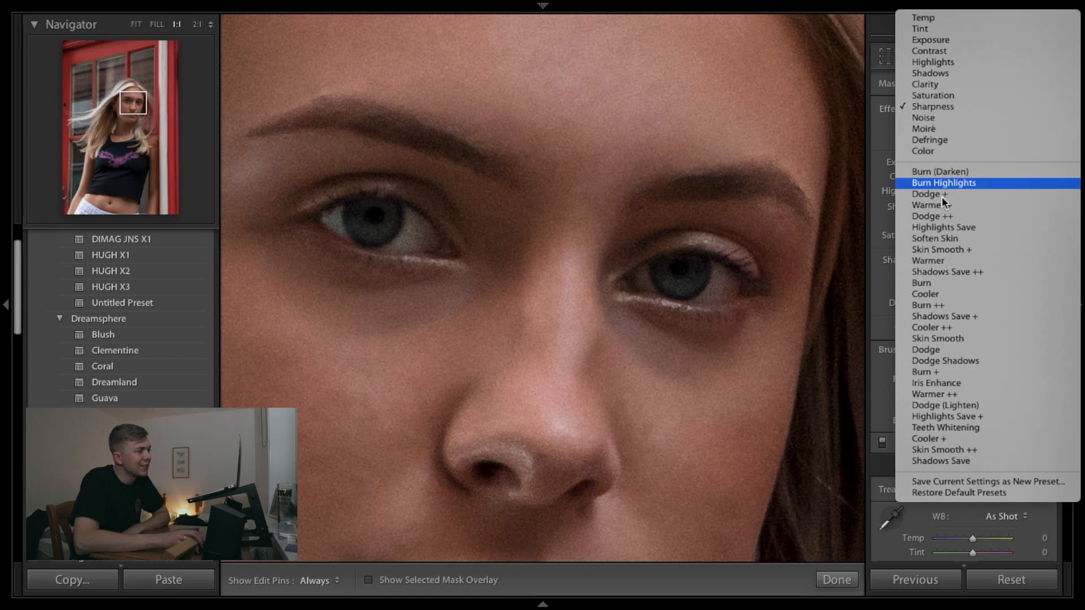
click(944, 384)
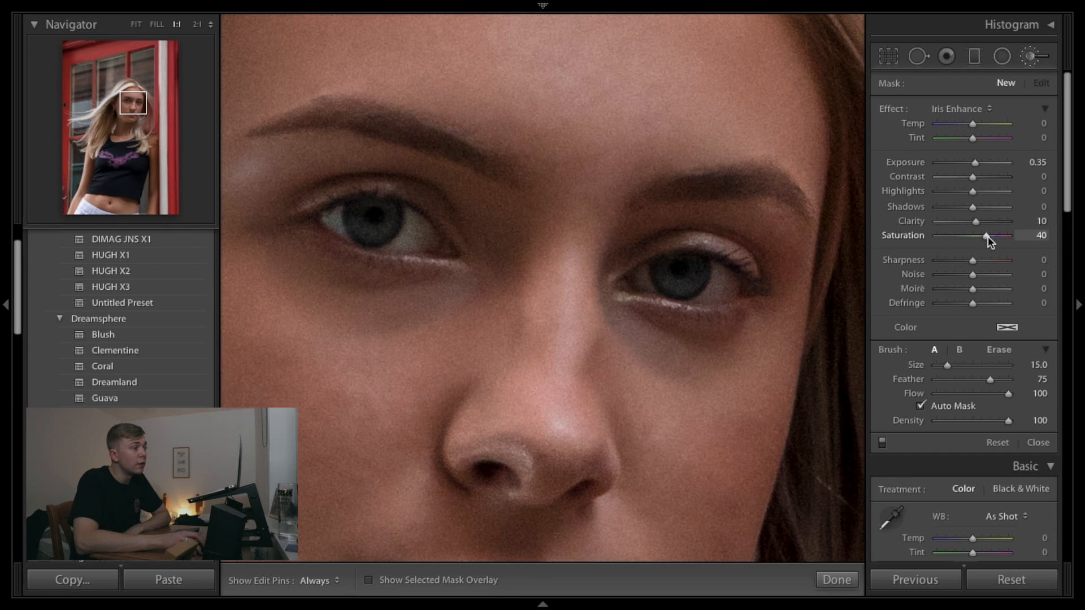
- Adjust the Iris Enhance brush to saturation 29, exposure 0.26 and temperature −4
drag(988, 235, 982, 235)
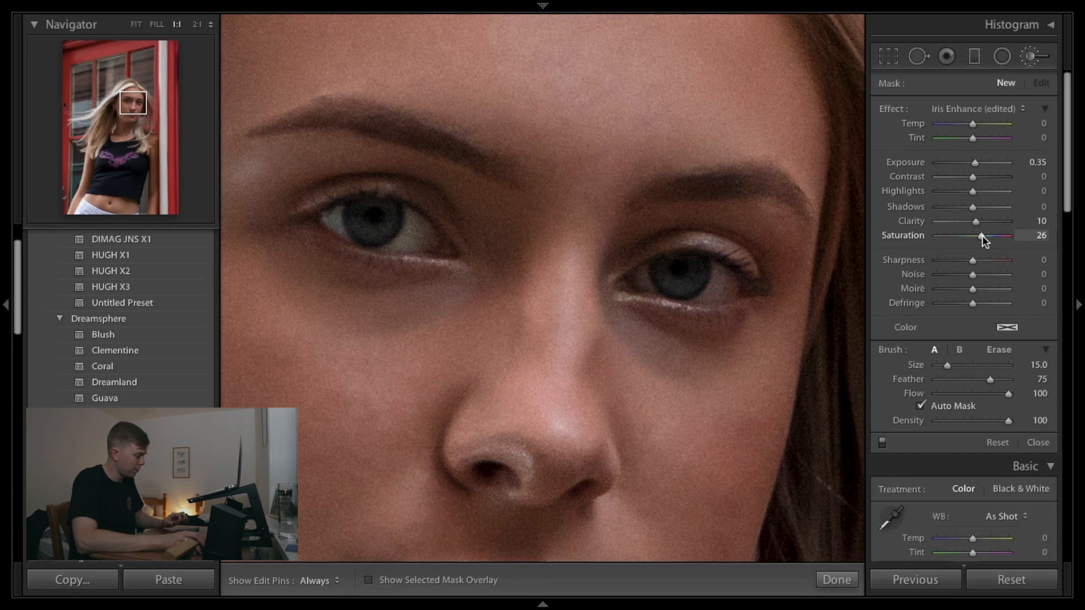
double_click(981, 235)
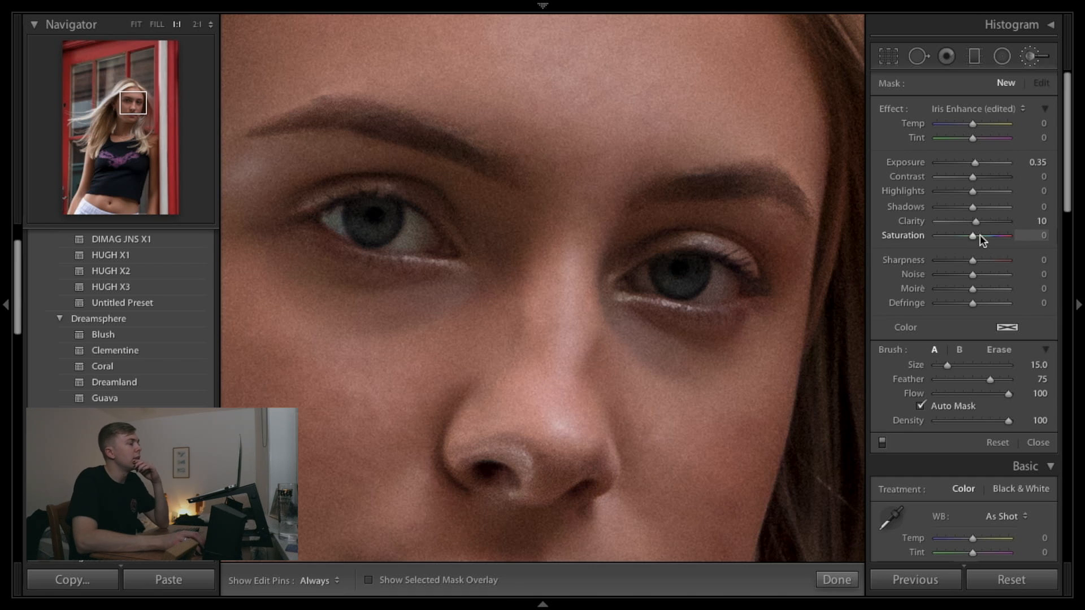
key(ctrl+z)
key(ctrl+z)
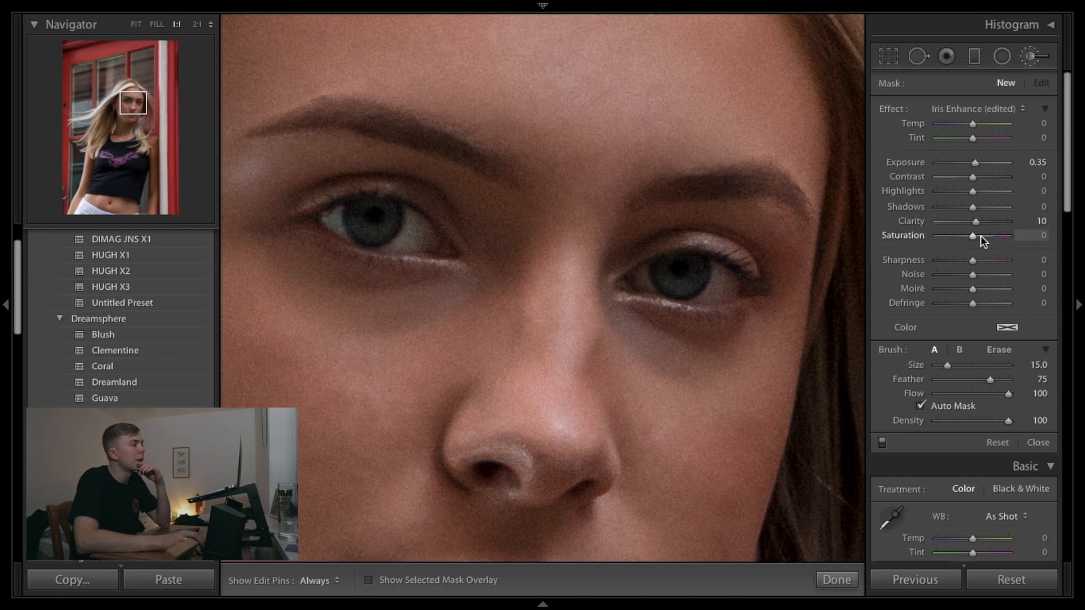
click(982, 235)
drag(982, 235, 981, 237)
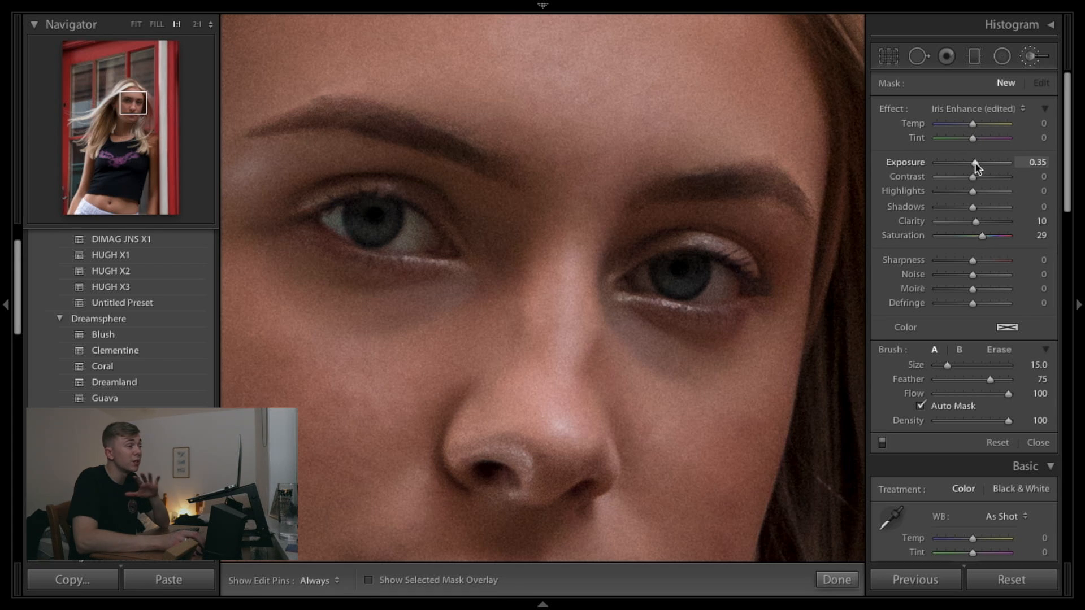
drag(974, 162, 975, 164)
drag(972, 123, 971, 124)
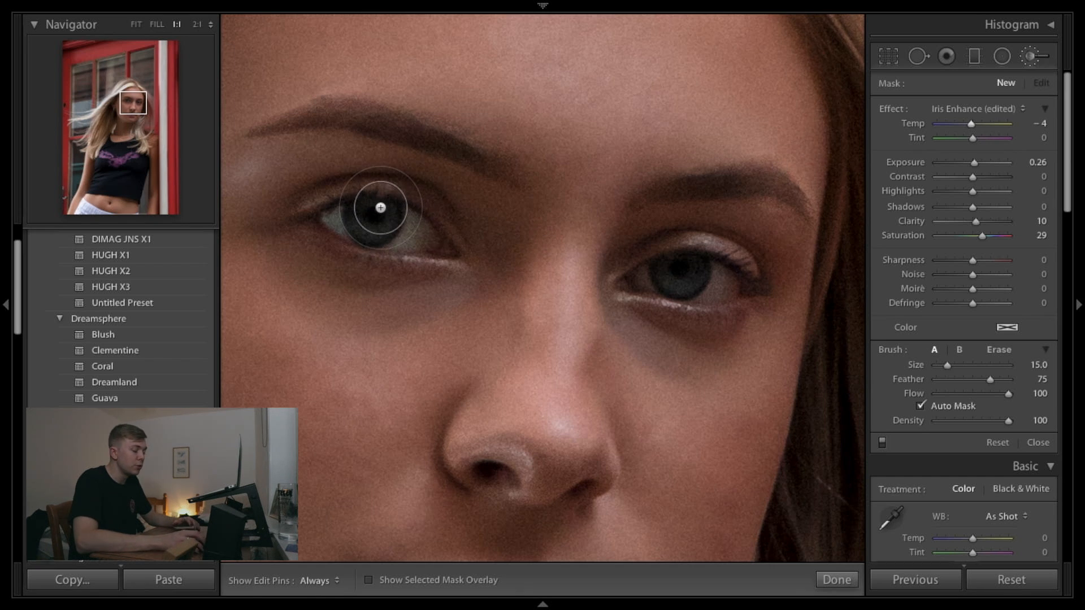
- Reduce the adjustment brush size to 8.0 to fit the iris
key(bracketleft)
key(bracketleft)
key(bracketleft)
key(bracketleft)
key(bracketleft)
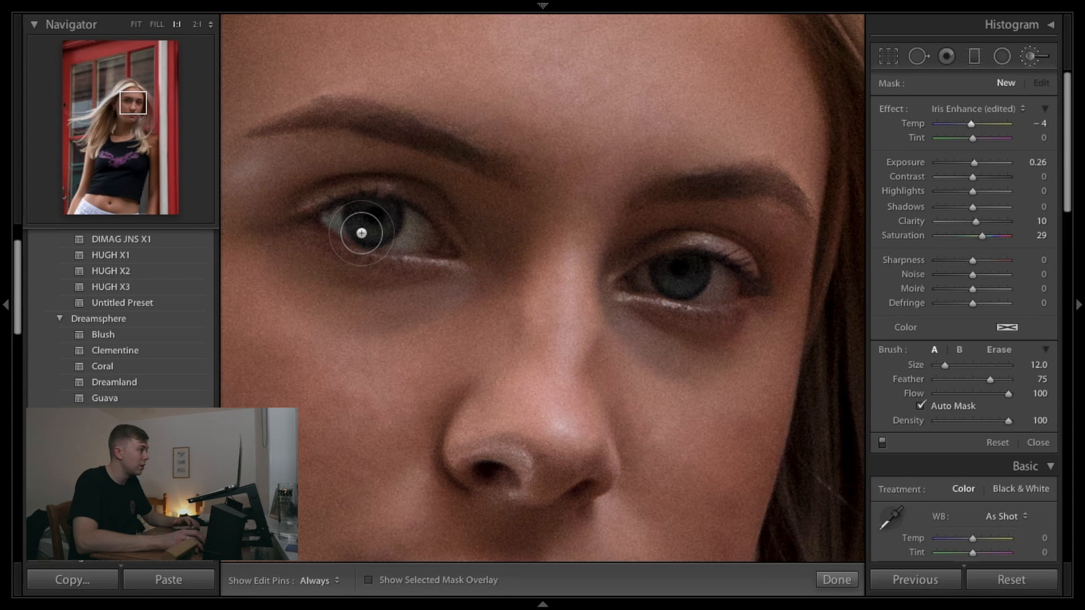
key(bracketleft)
key(bracketleft)
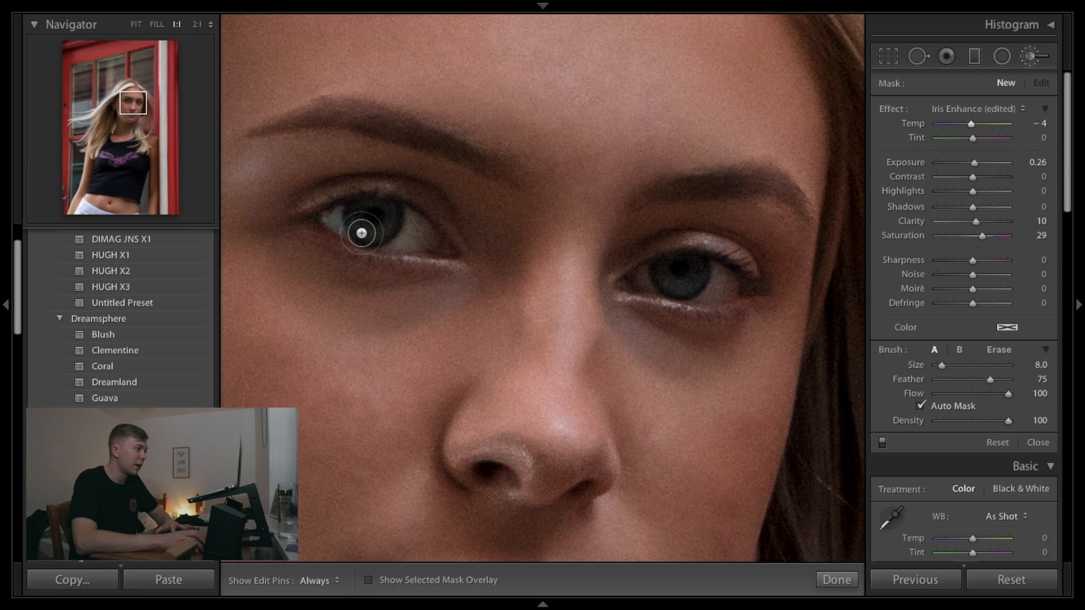
- Show the mask overlay and paint the Iris Enhance adjustment over the first iris with a size 6.0 brush
key(bracketright)
key(bracketright)
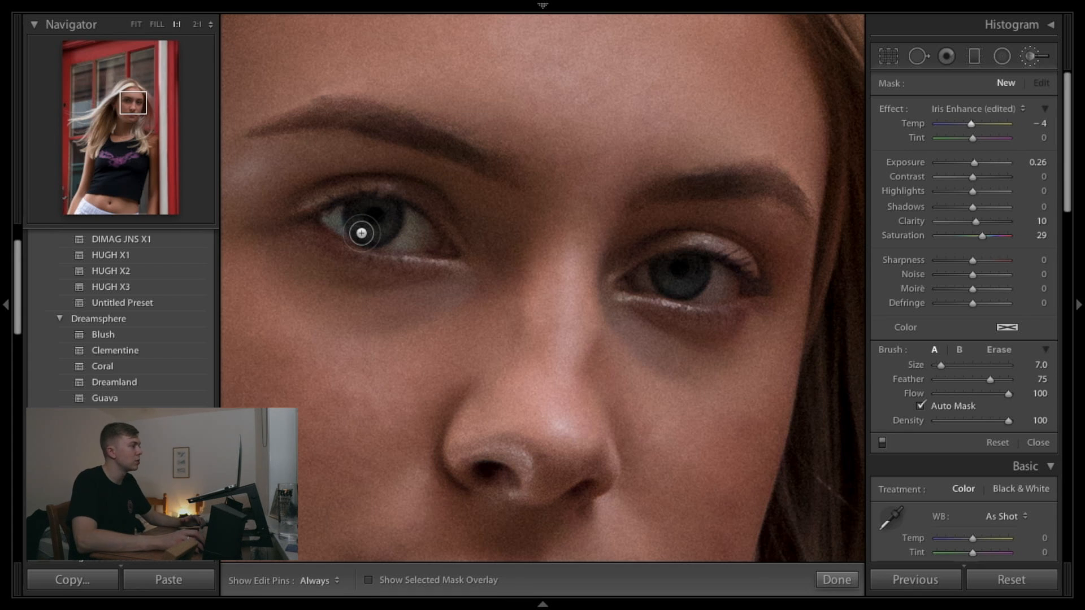
key(bracketleft)
key(bracketleft)
key(bracketleft)
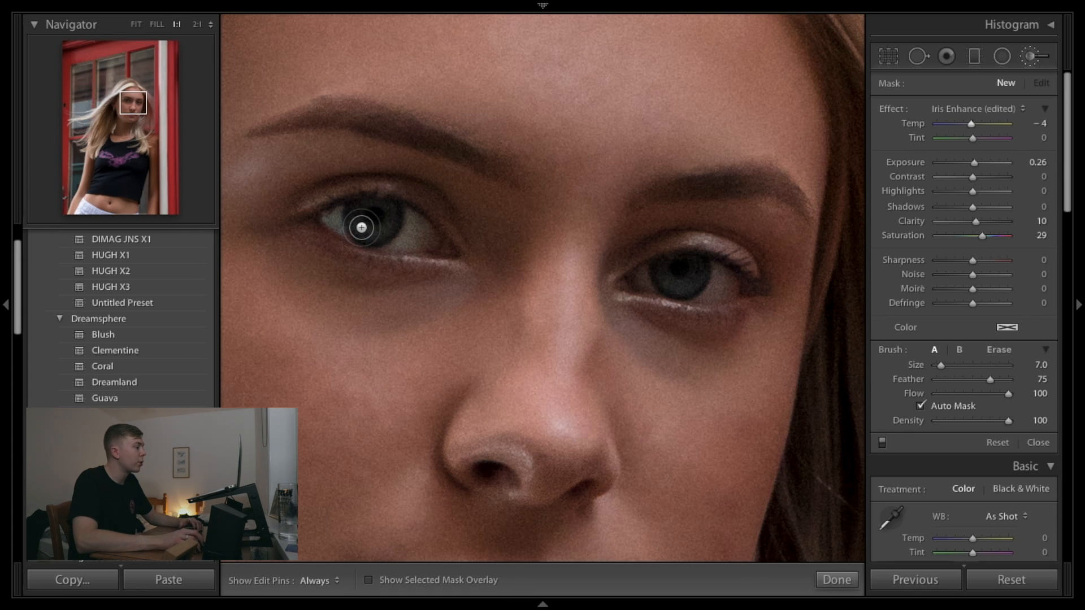
click(404, 582)
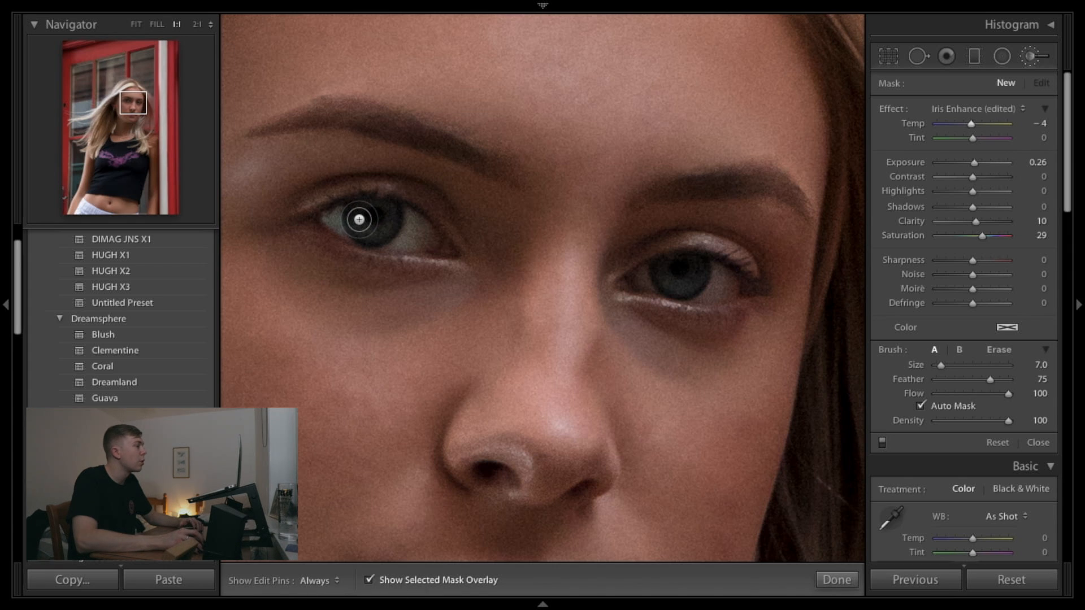
key(bracketleft)
key(h)
mouse_move(368, 225)
mouse_down()
mouse_move(392, 213)
mouse_move(385, 228)
mouse_move(355, 221)
mouse_move(352, 209)
mouse_move(384, 199)
mouse_up()
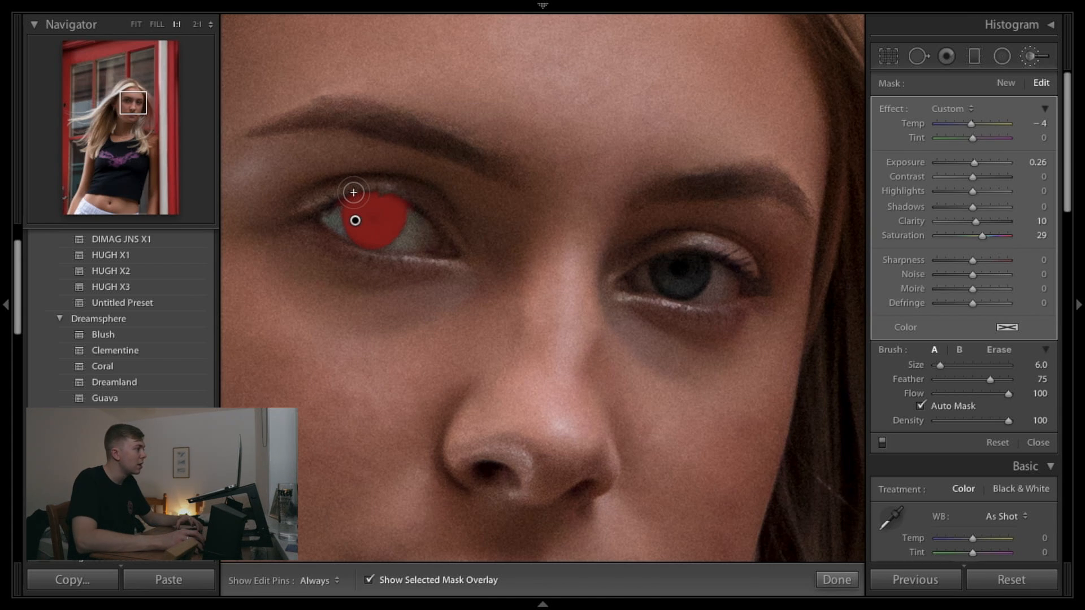
- Erase the mask spill along the first iris's upper edge with the size 4.0 eraser brush
key(alt)
key(h)
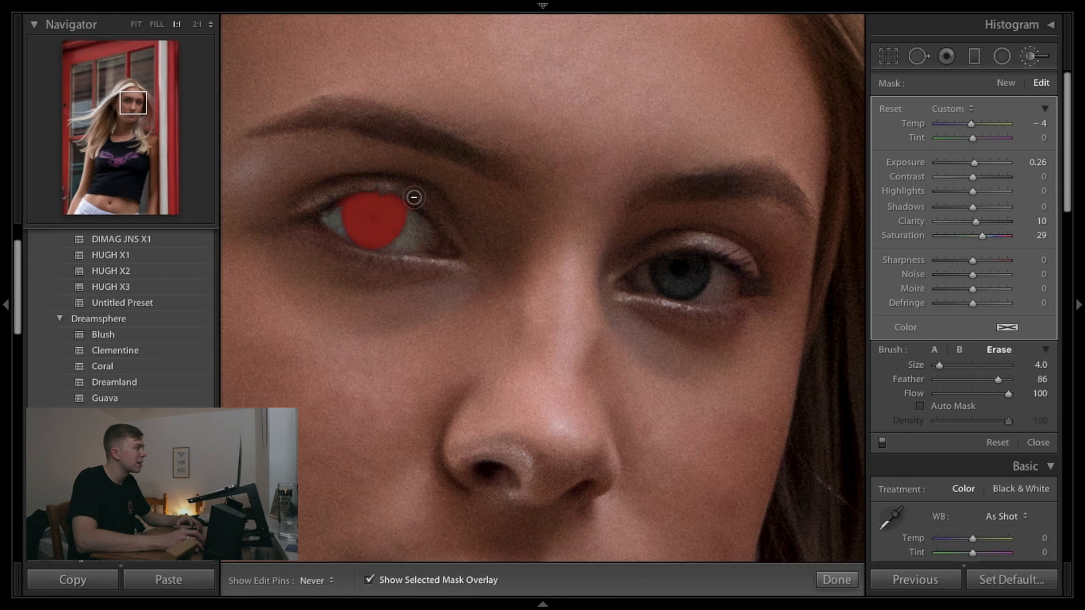
mouse_move(396, 190)
mouse_down()
mouse_move(331, 202)
mouse_move(371, 188)
mouse_move(436, 197)
mouse_up()
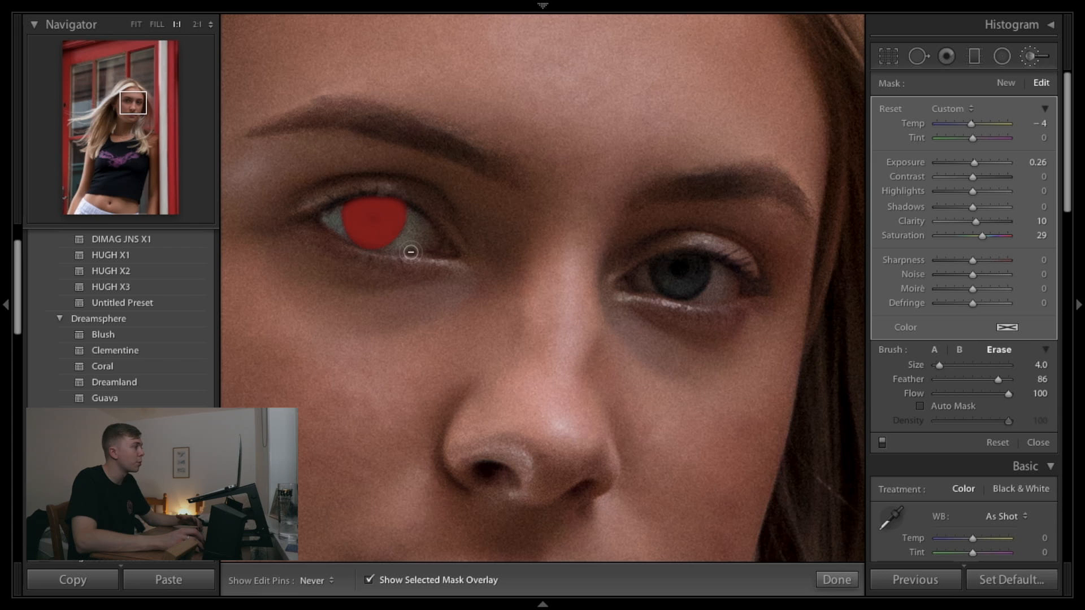
key(h)
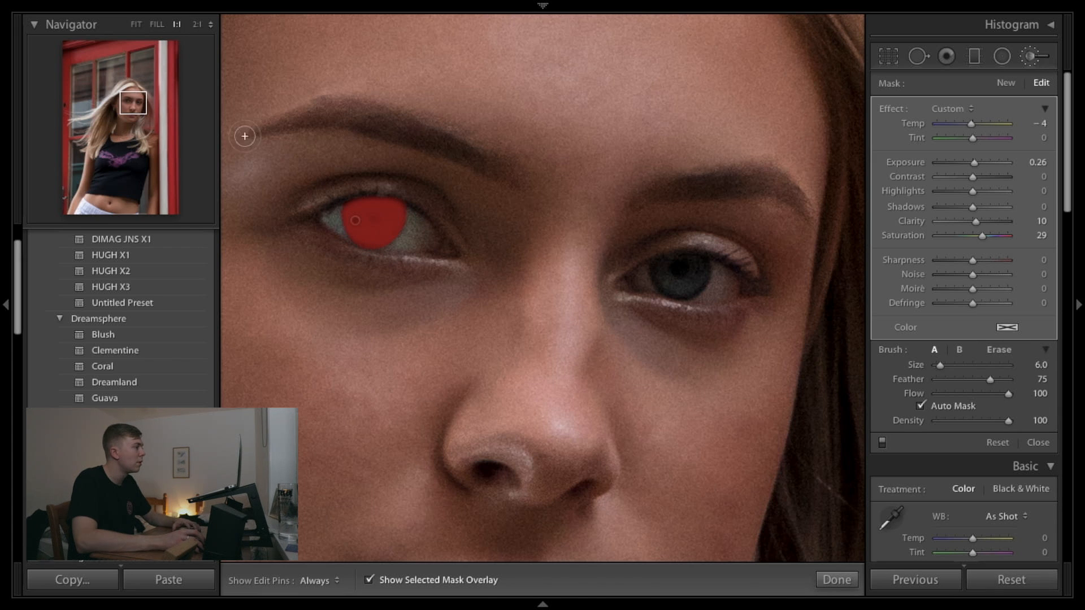
- Paint the iris adjustment over the other eye at 2:1 with a size 9.0 brush, cleaning its upper edge with the eraser
click(196, 24)
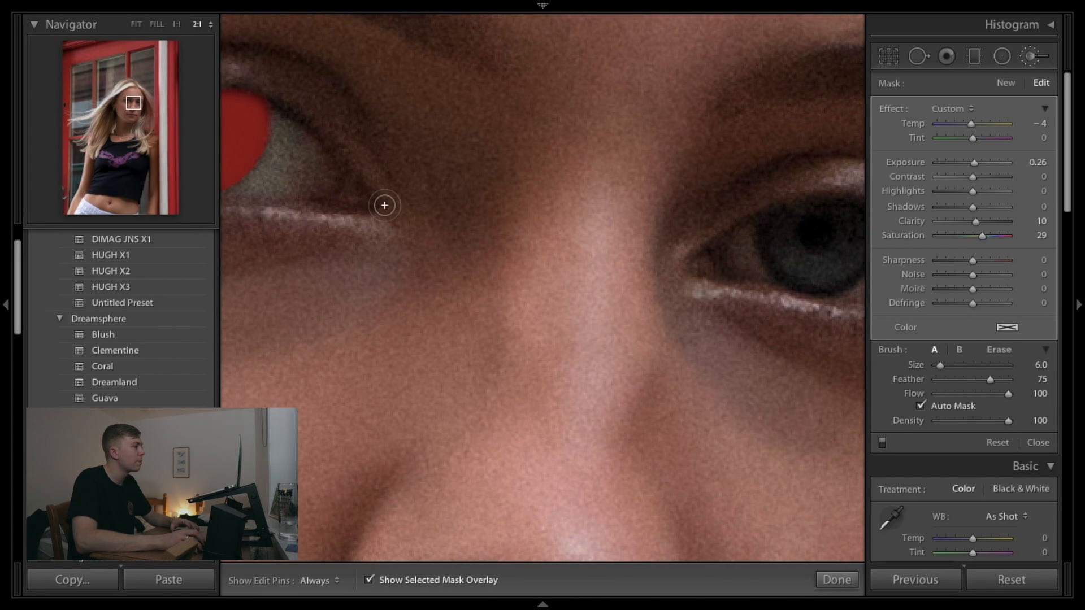
drag(623, 325, 319, 241)
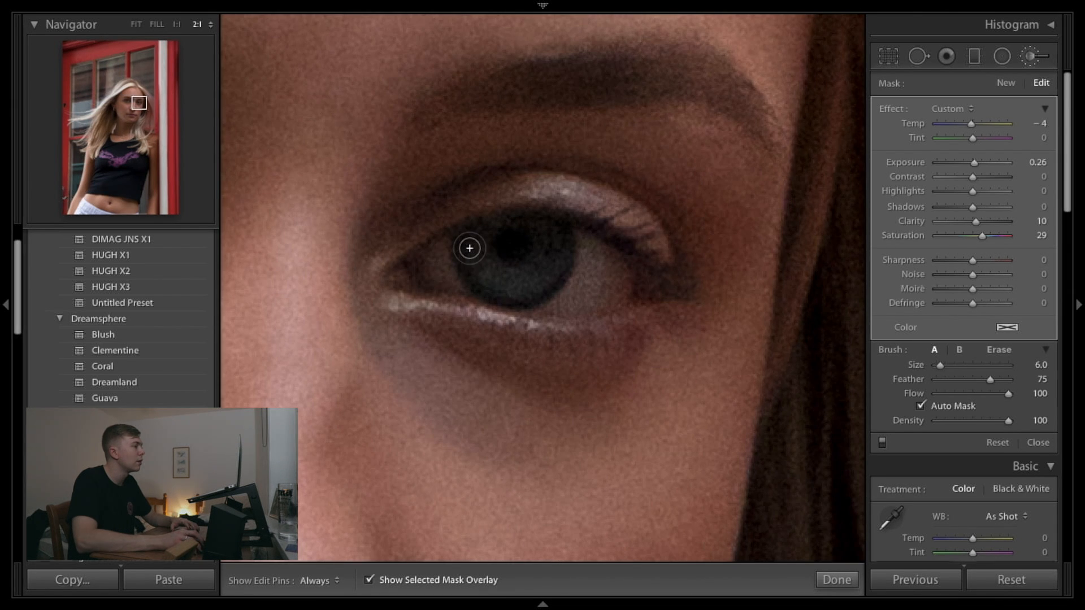
scroll(469, 249, up, 3)
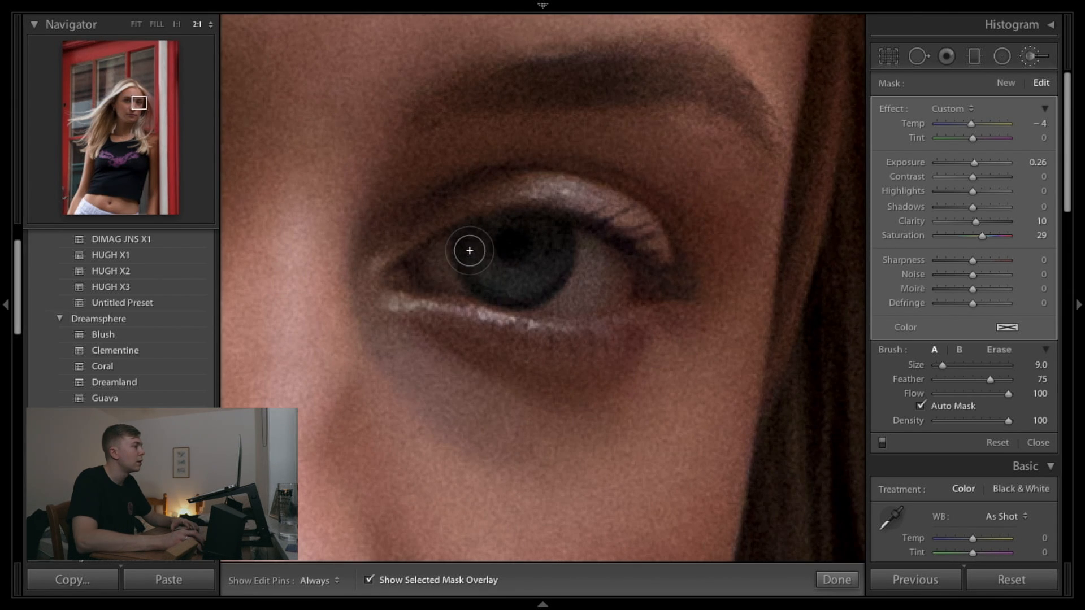
mouse_move(471, 249)
mouse_down()
mouse_move(493, 287)
mouse_move(524, 284)
mouse_move(552, 241)
mouse_move(508, 279)
mouse_move(485, 268)
mouse_move(484, 225)
mouse_move(499, 256)
mouse_move(533, 255)
mouse_move(542, 230)
mouse_up()
key(alt)
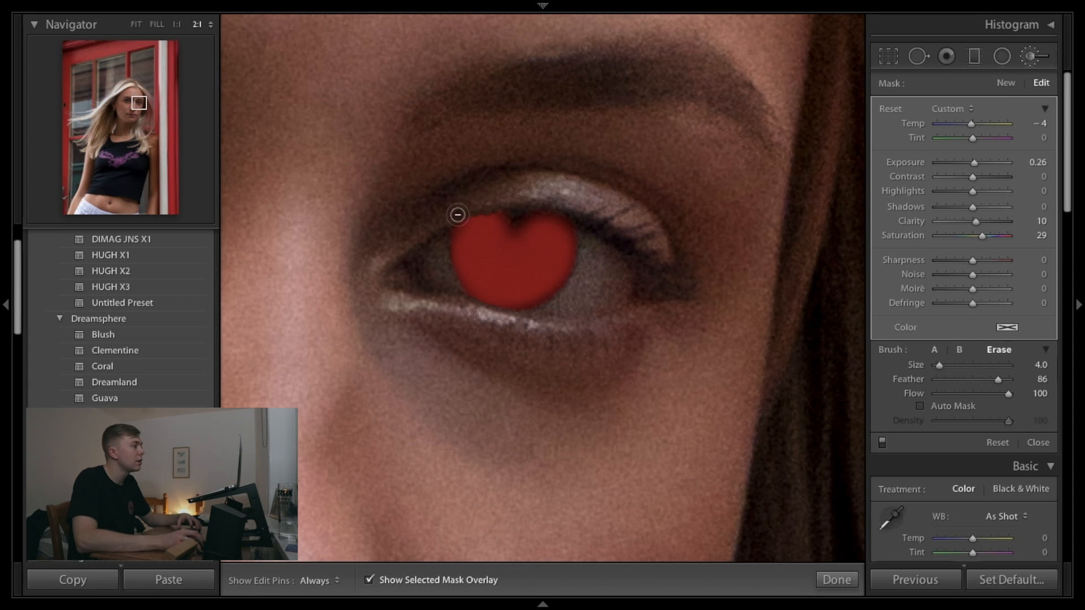
key(h)
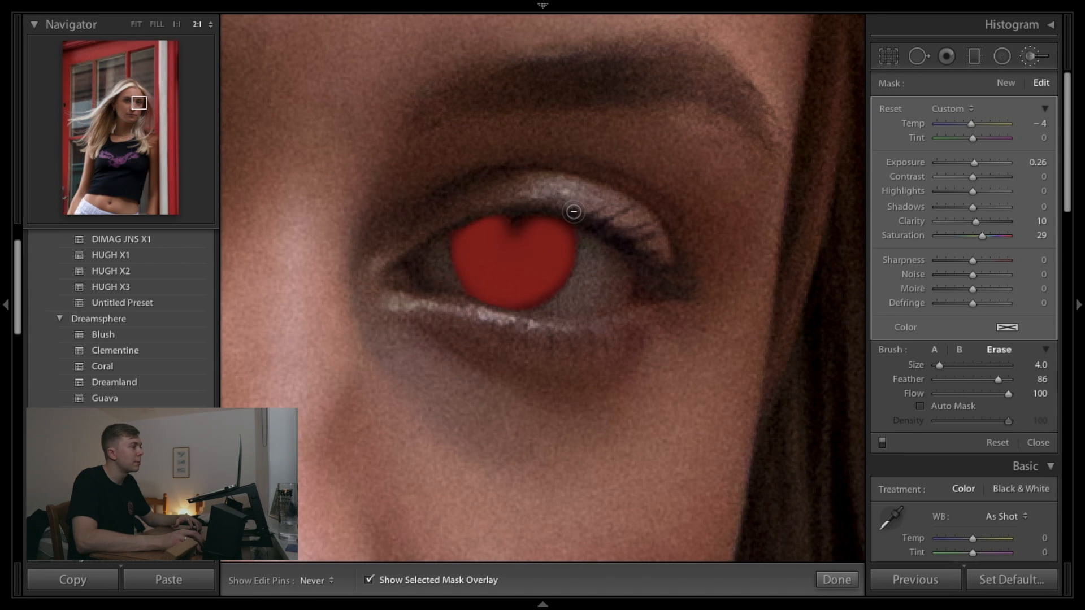
key(h)
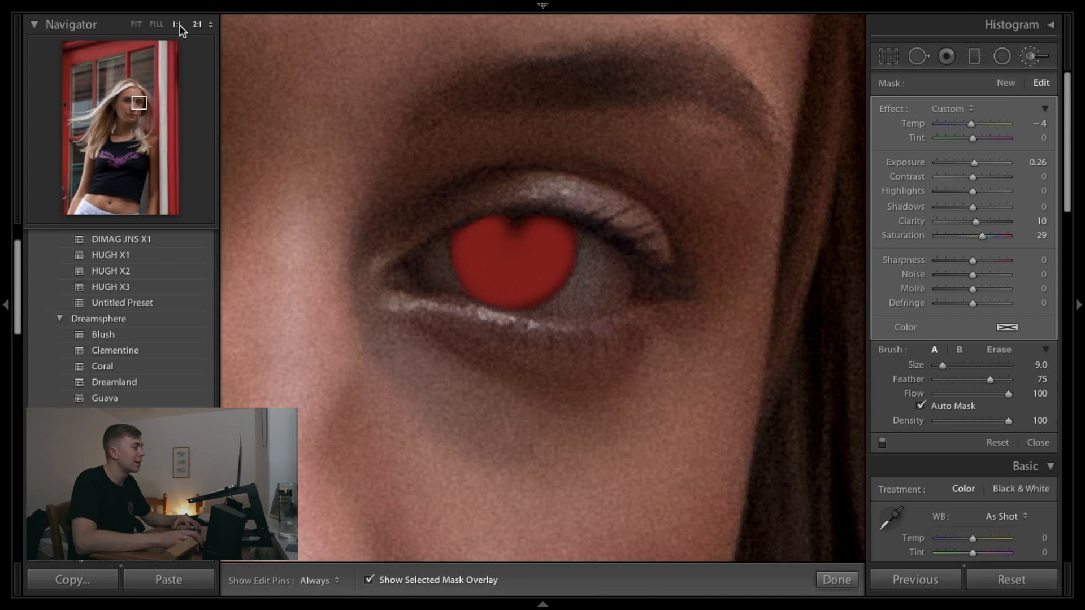
- Hide the mask overlay and compare the eyes before and after at 1:1 magnification
key(o)
key(ctrl+minus)
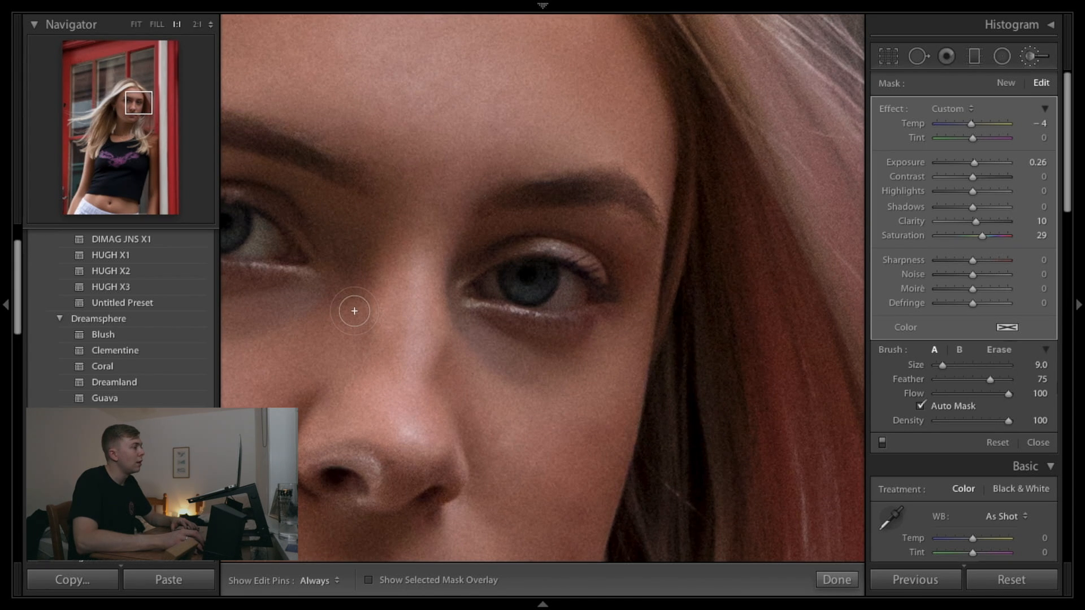
drag(440, 323, 486, 305)
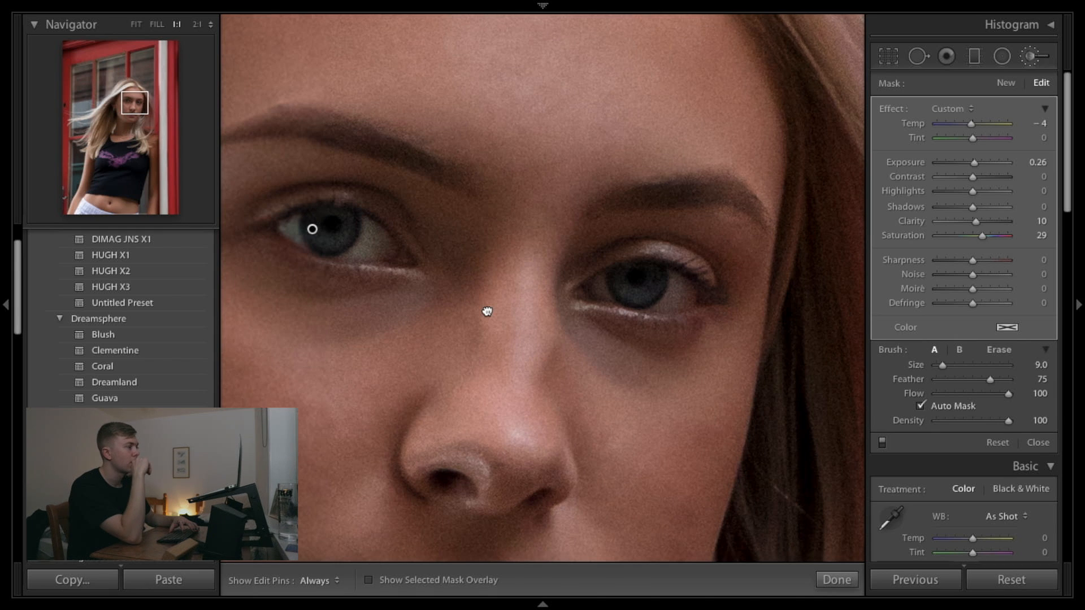
key(y)
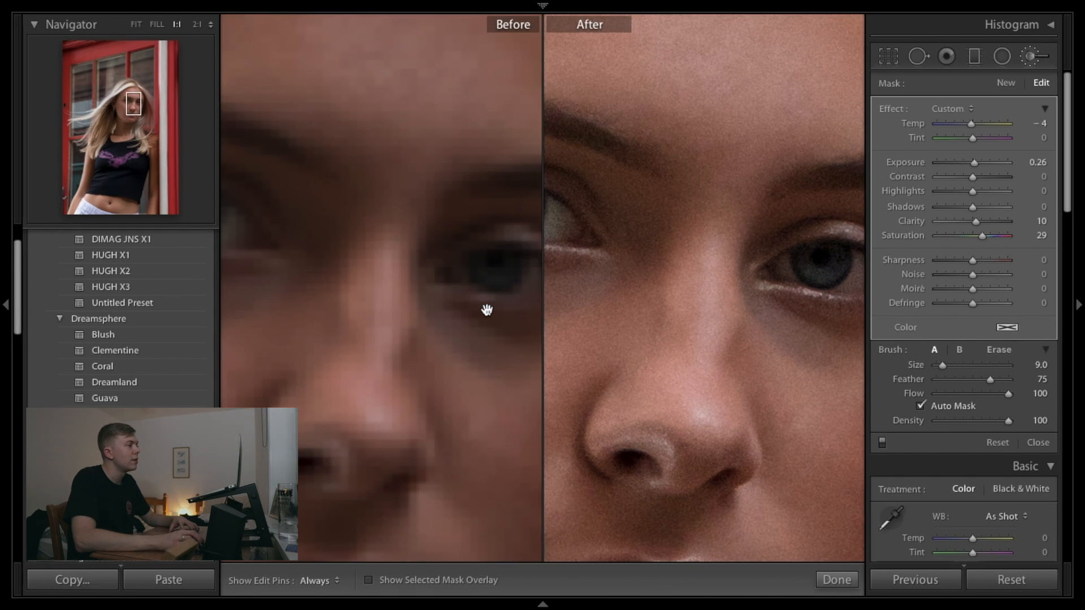
drag(657, 275, 541, 286)
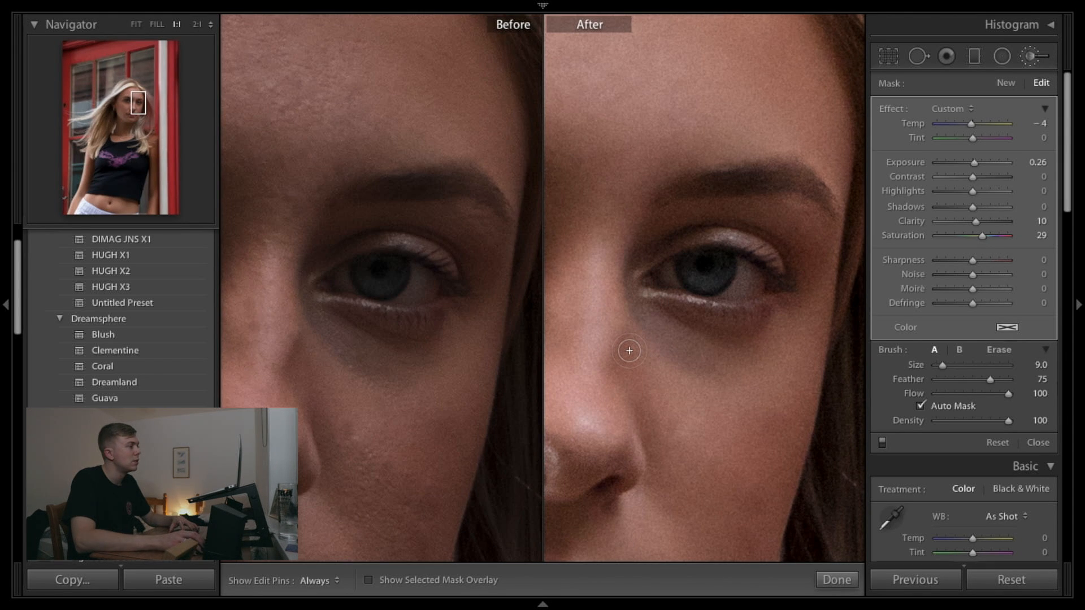
key(y)
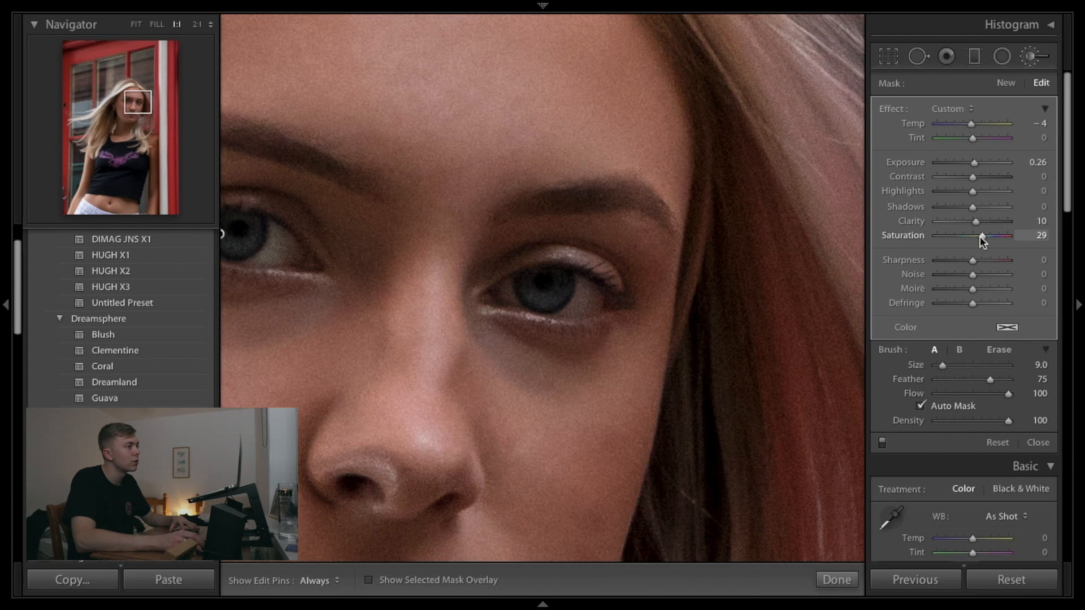
- Set the iris adjustment's saturation to 33 and exposure to 0.63, and close the brush after checking the whole face
drag(980, 237, 982, 236)
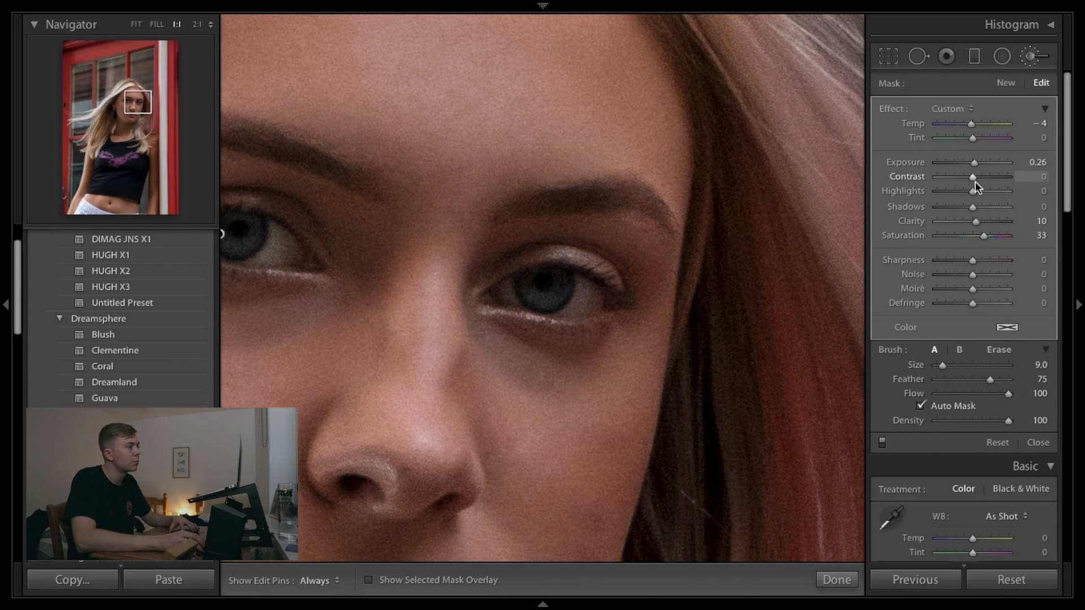
drag(974, 165, 979, 164)
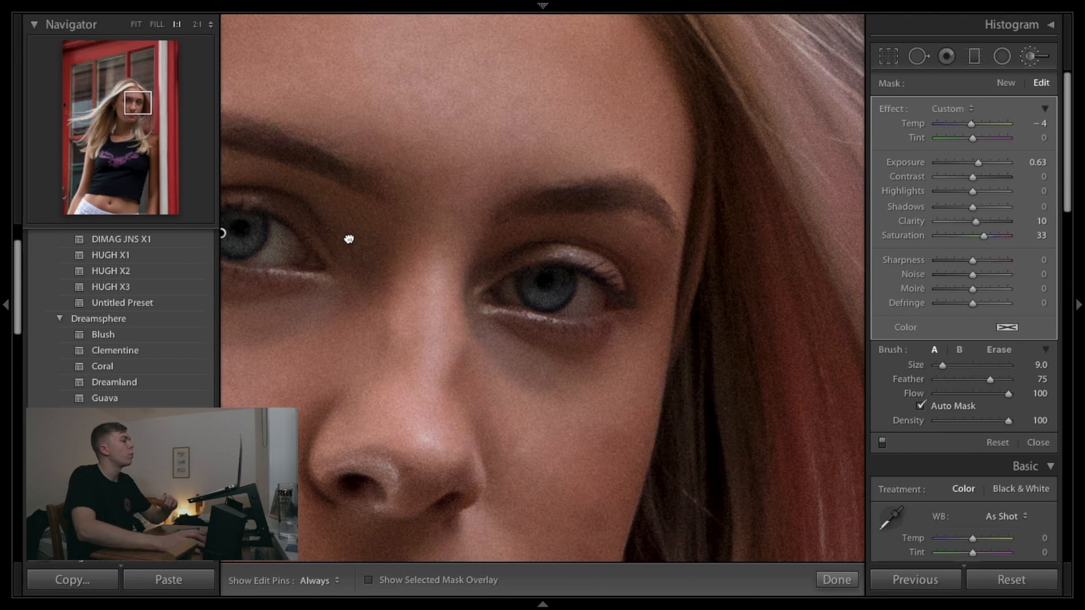
drag(349, 239, 412, 231)
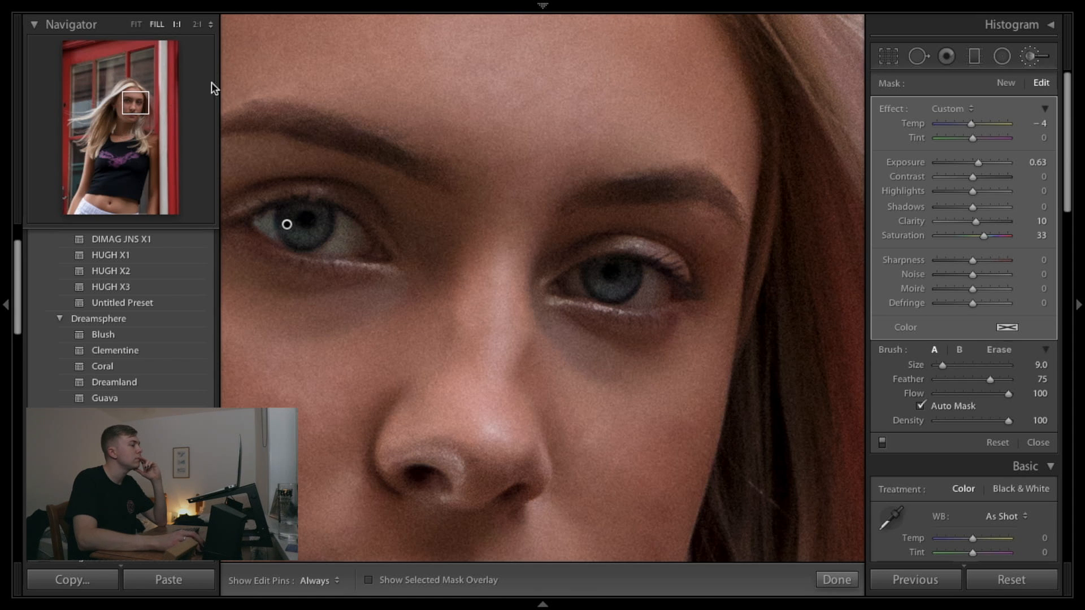
key(z)
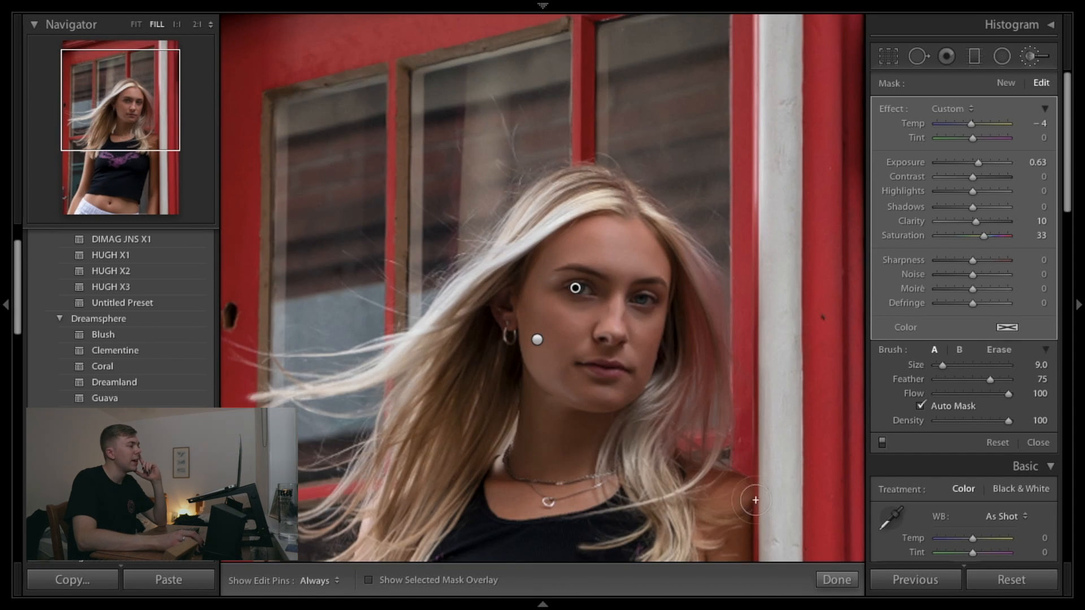
click(835, 579)
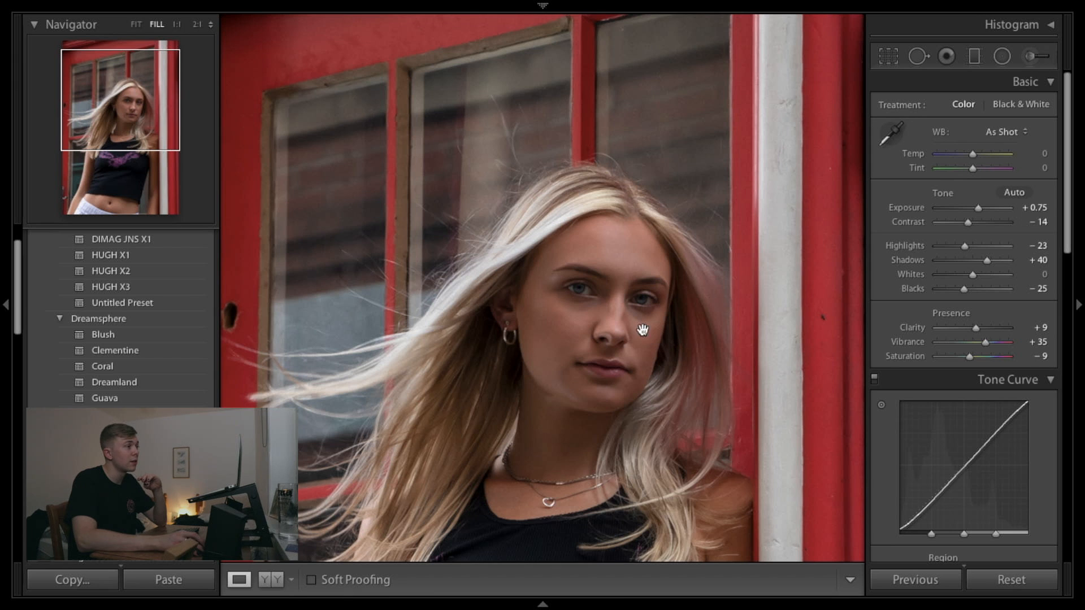
- Reopen the iris adjustment and raise its saturation to 53, then close the brush
click(1038, 57)
click(177, 25)
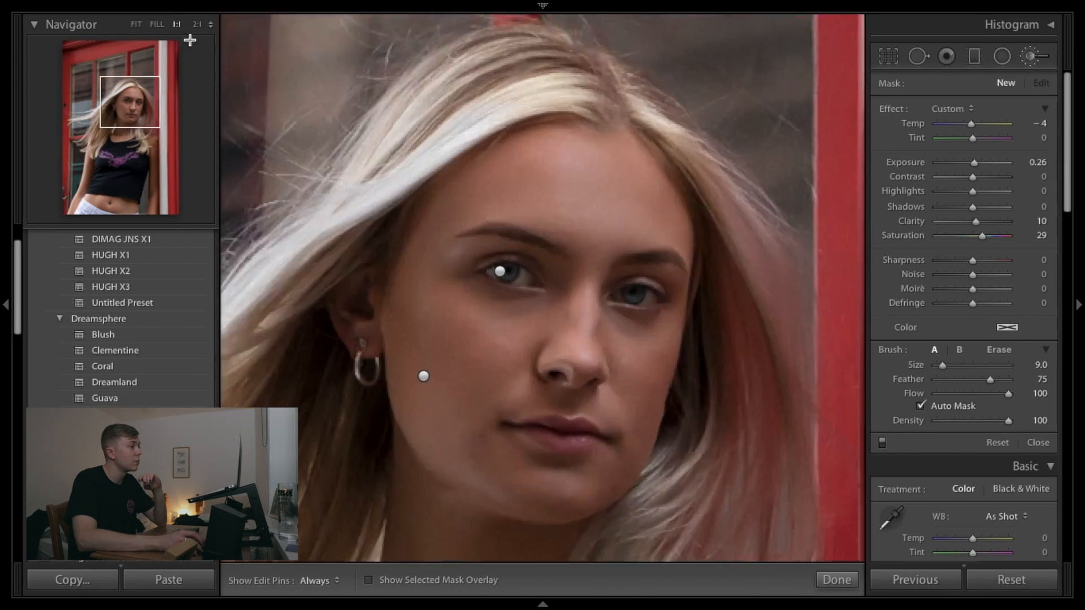
click(288, 228)
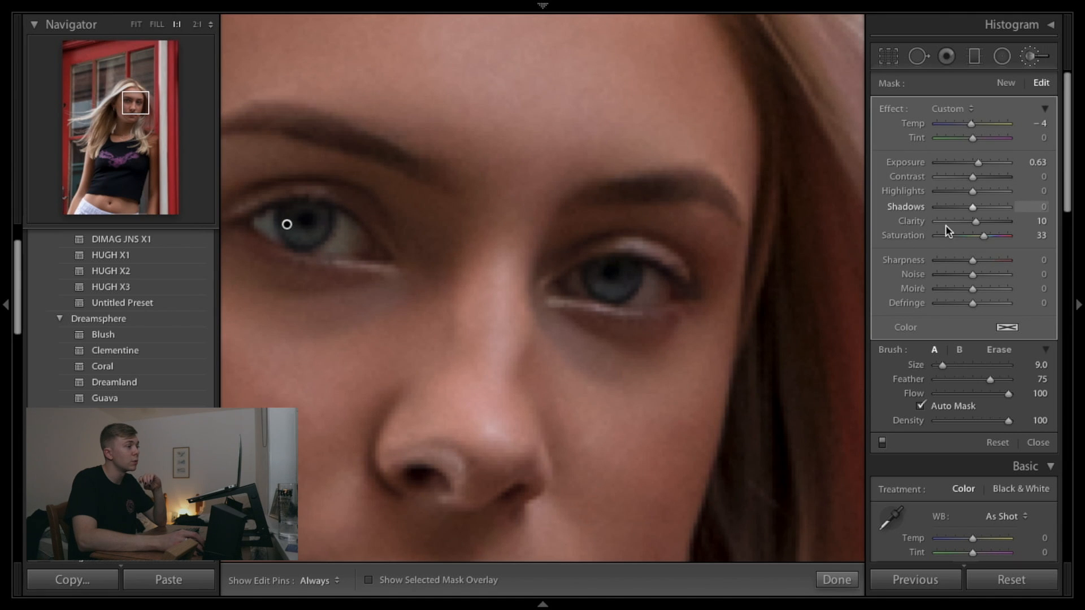
drag(988, 235, 993, 237)
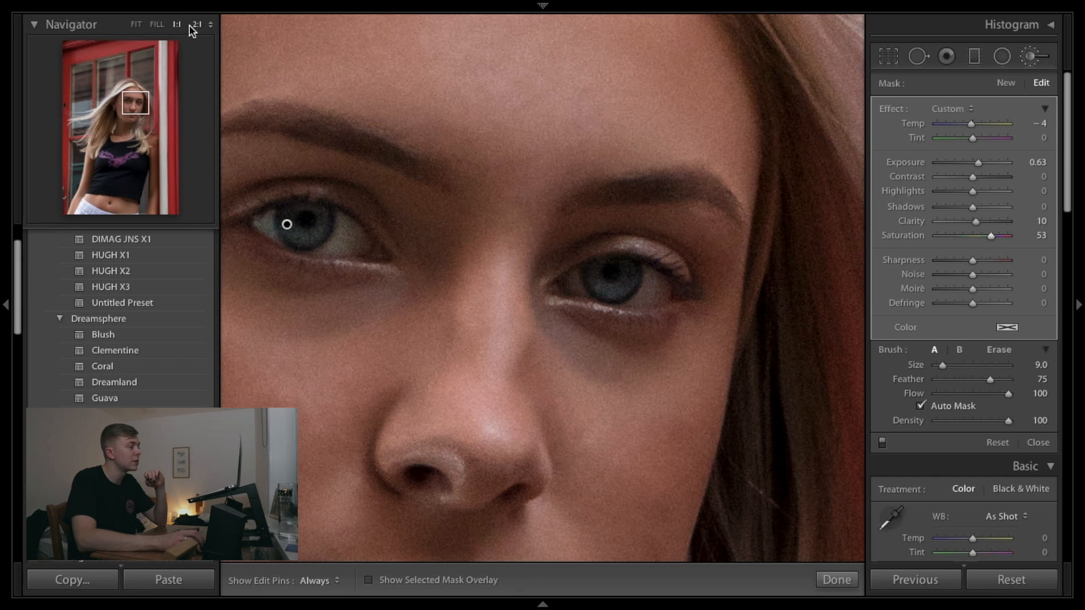
click(833, 578)
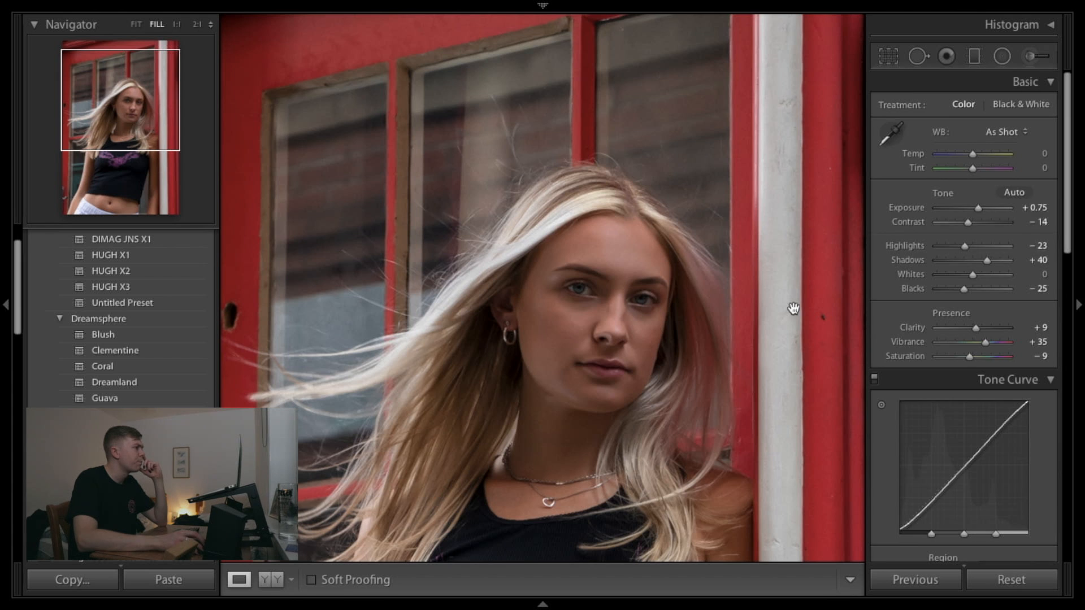
- Reopen the iris adjustment at 1:1, reduce the brush size to 7.0 and set the saturation to 39
click(582, 294)
drag(606, 306, 462, 295)
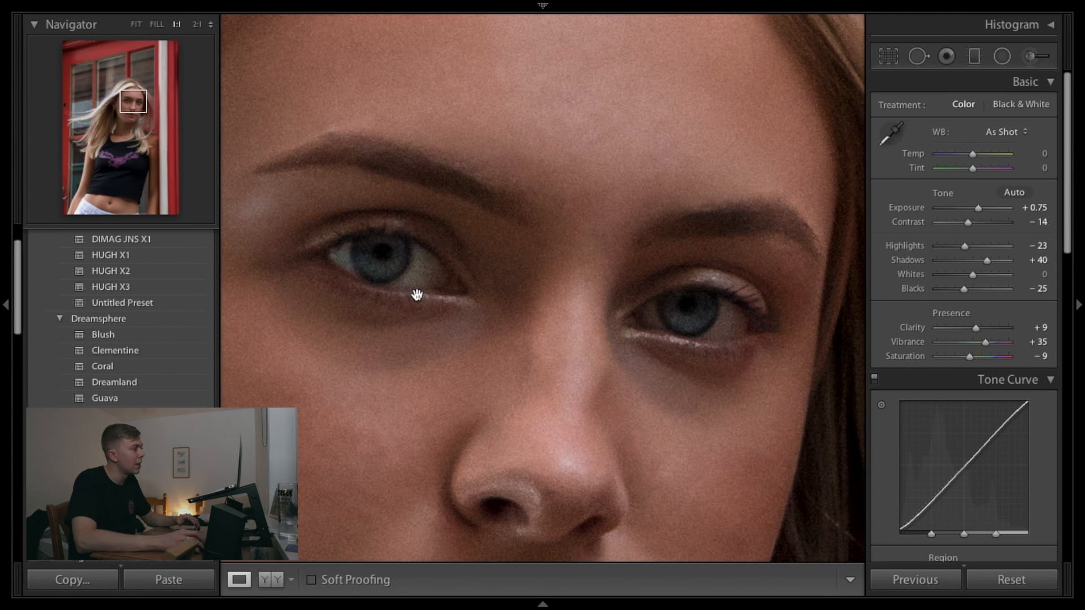
click(1030, 57)
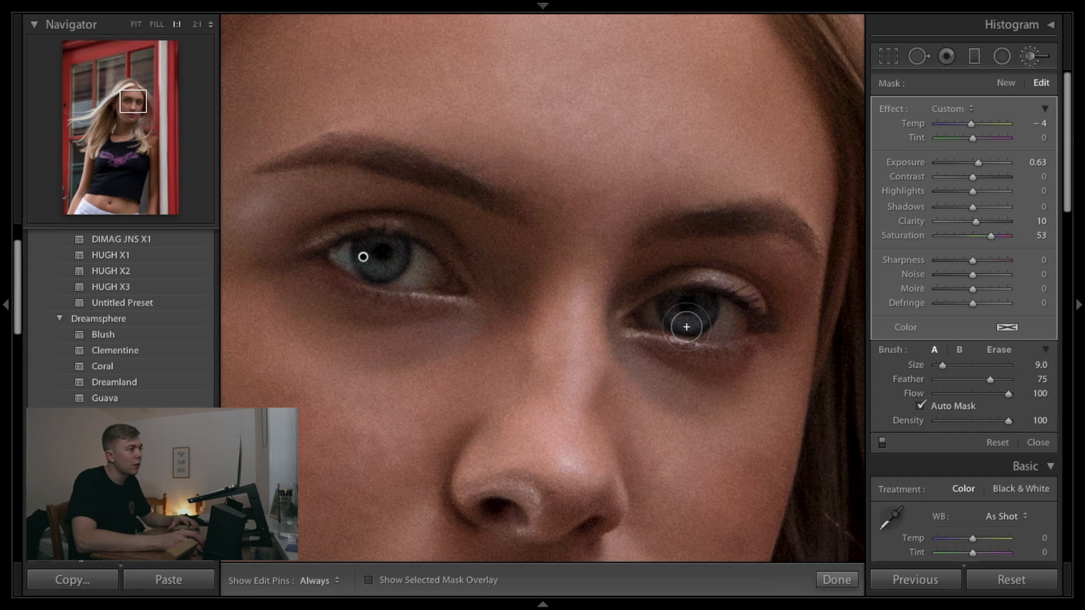
key(bracketleft)
key(bracketleft)
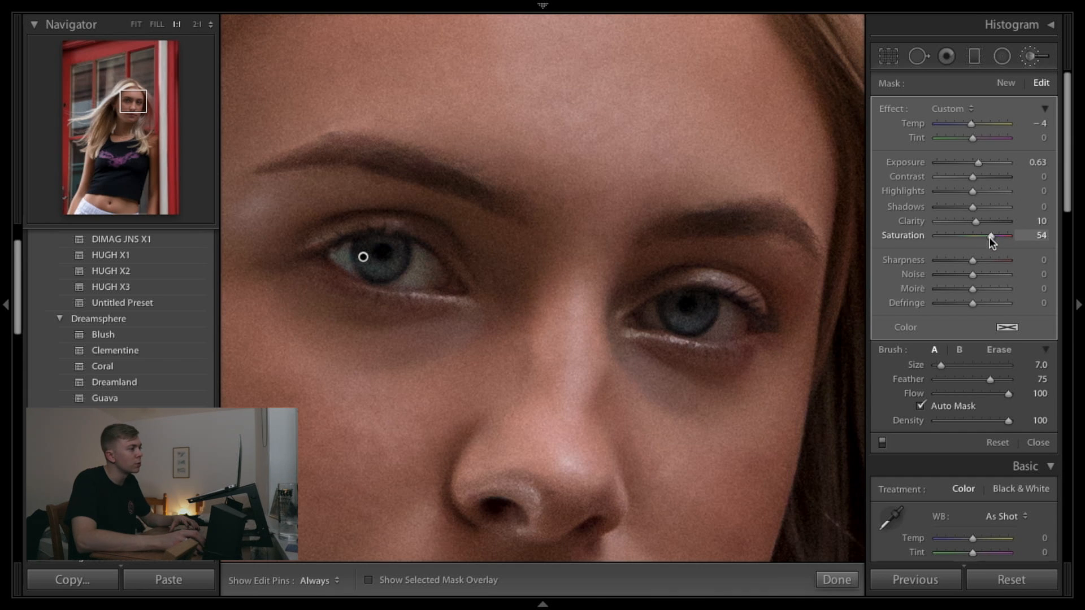
drag(989, 236, 982, 238)
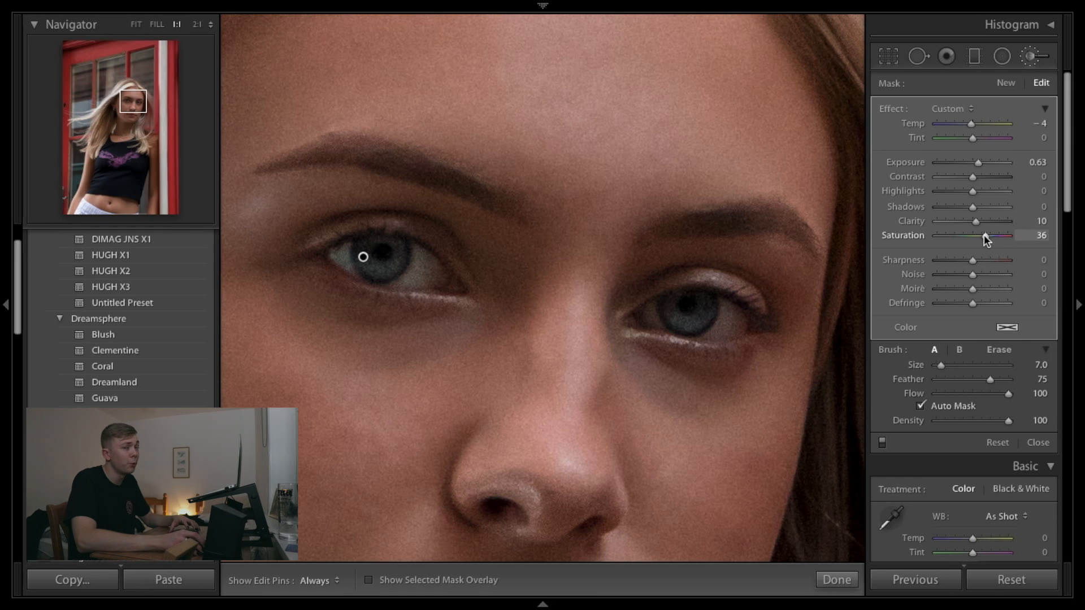
drag(984, 235, 984, 232)
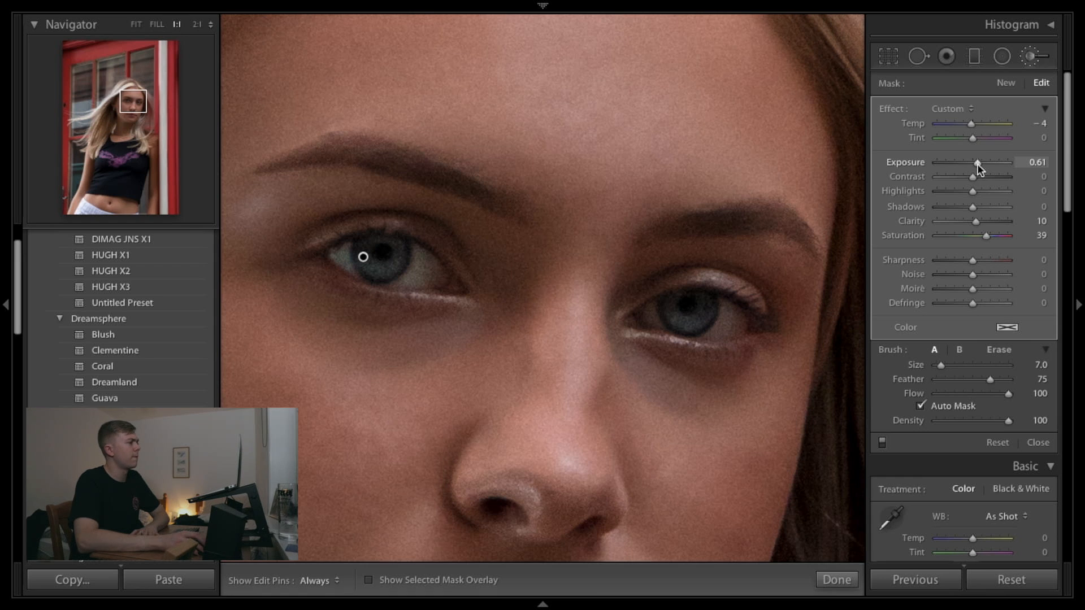
- Set the iris adjustment's exposure to 0.31
drag(977, 165, 978, 164)
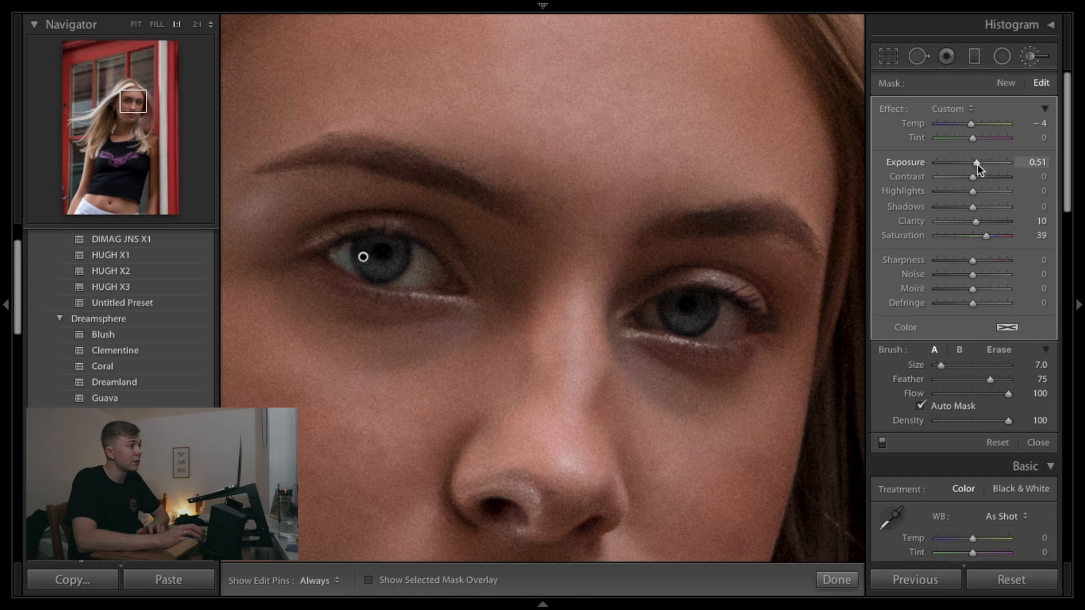
key(Down)
key(Down)
key(Down)
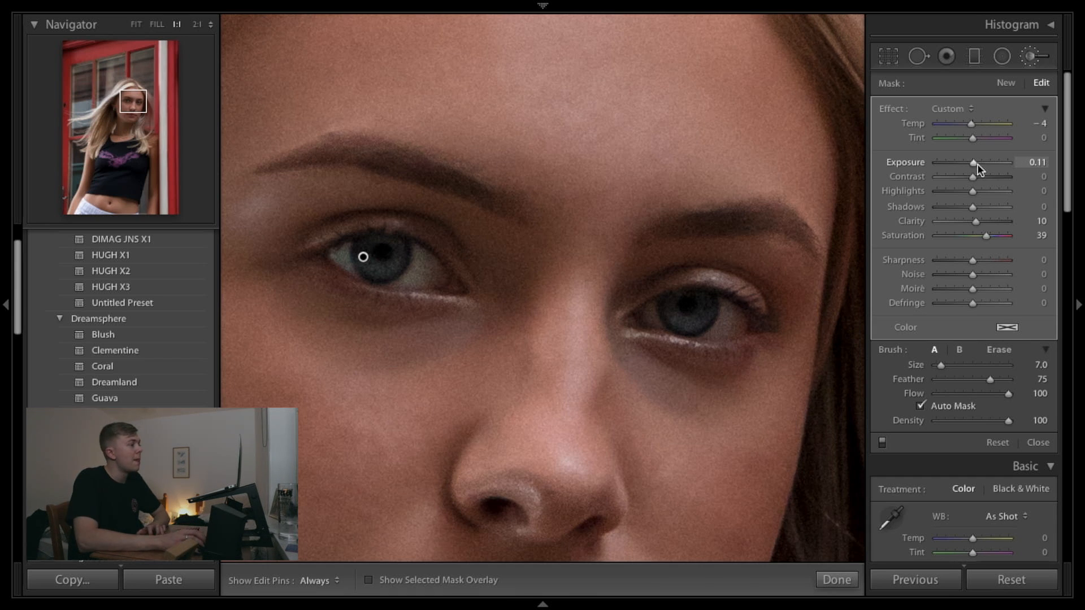
key(Up)
key(Up)
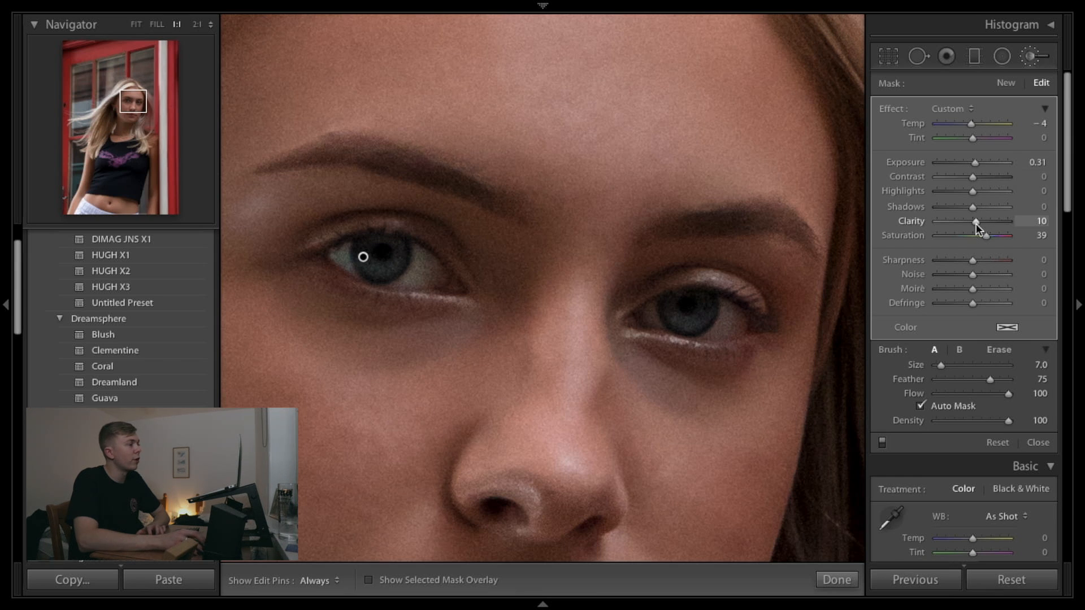
- Close the iris adjustment brush and compare the eyes in the fill view and at 1:1
key(Up)
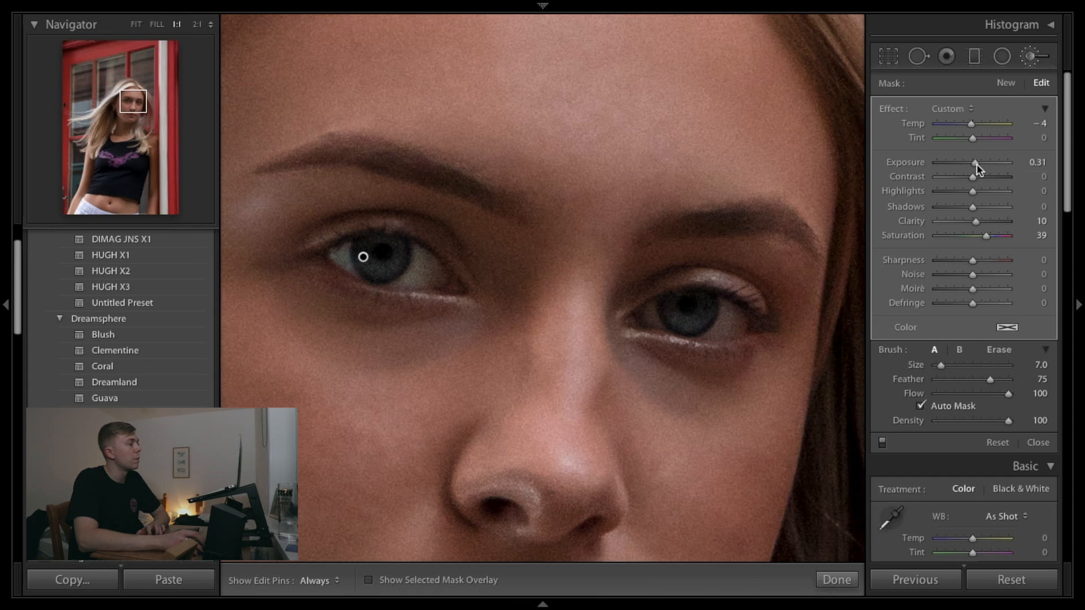
key(Up)
key(Up)
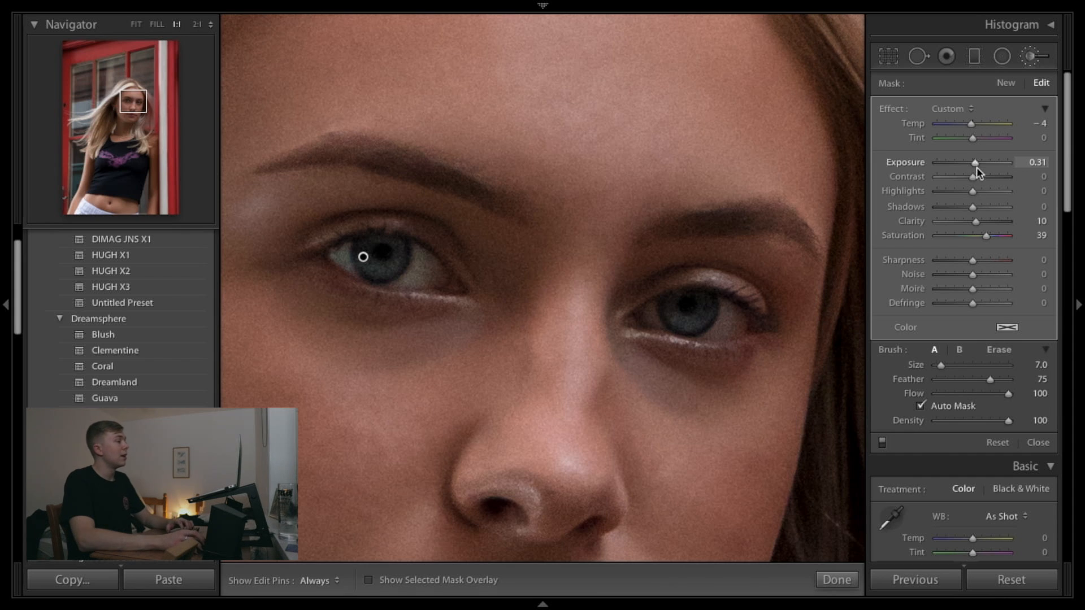
click(824, 578)
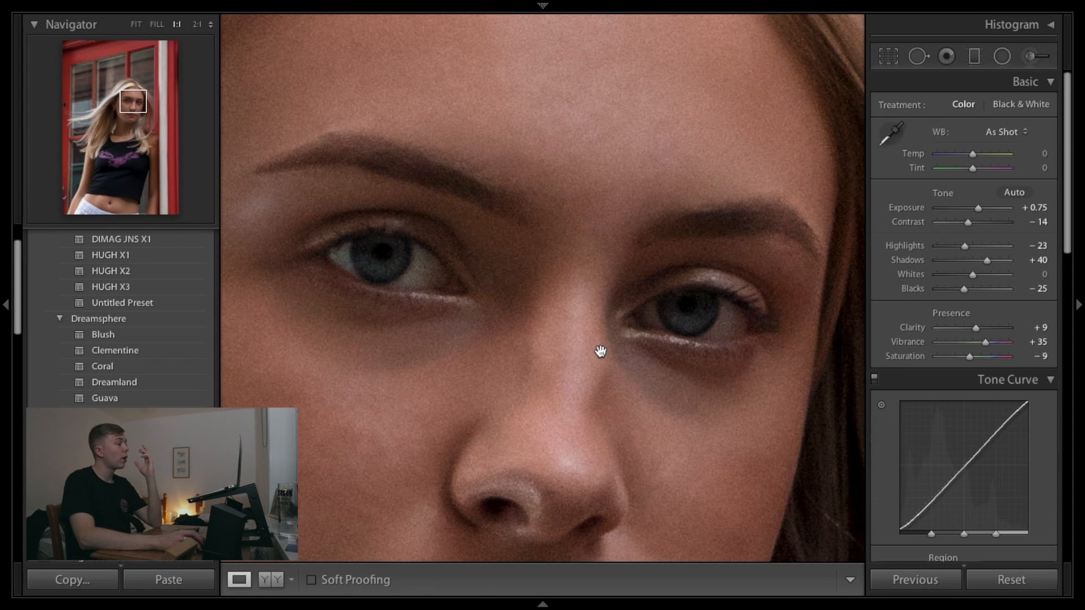
click(601, 351)
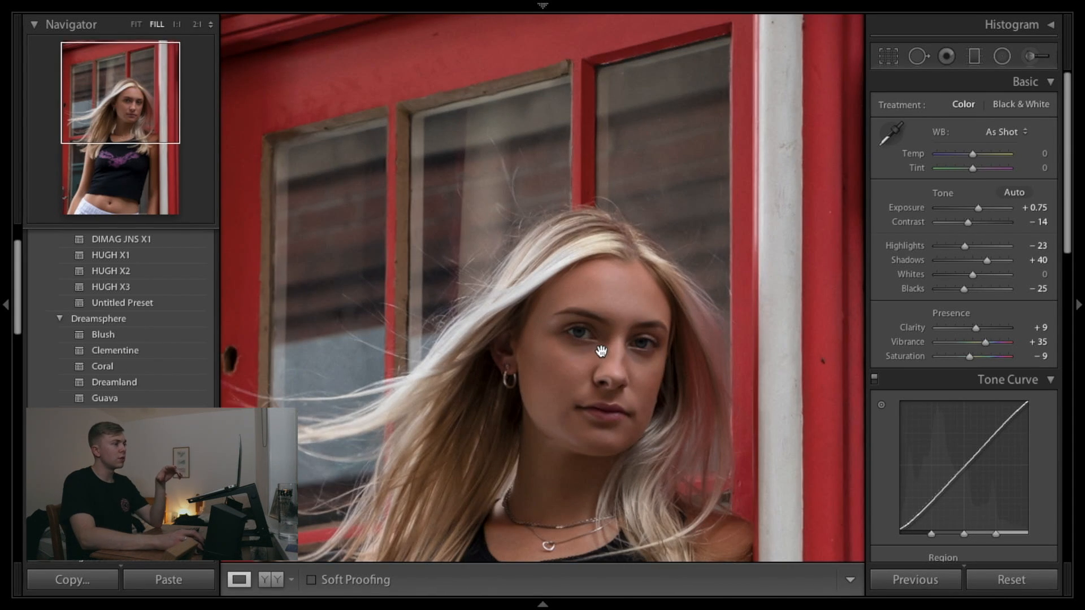
click(601, 351)
key(ctrl+equal)
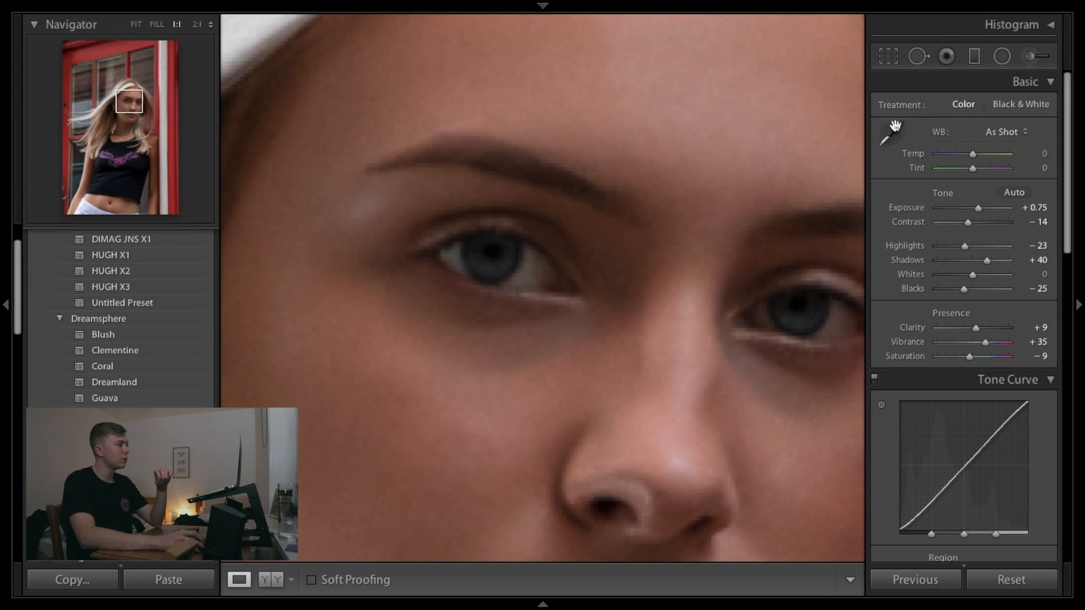
- Reopen the iris adjustment, set its exposure to 0.51 and close the brush
click(1034, 57)
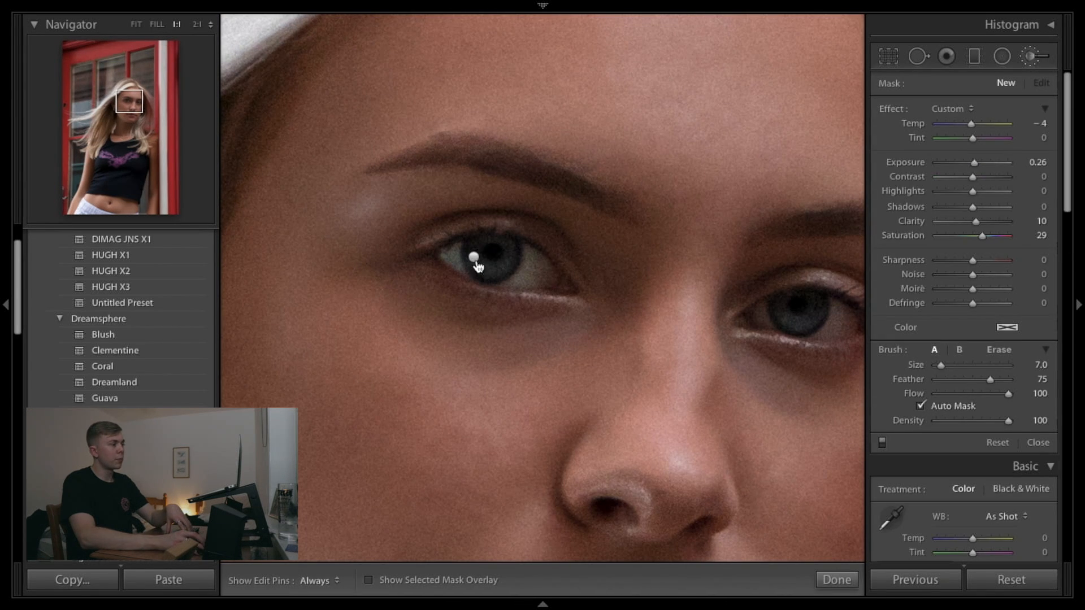
click(474, 257)
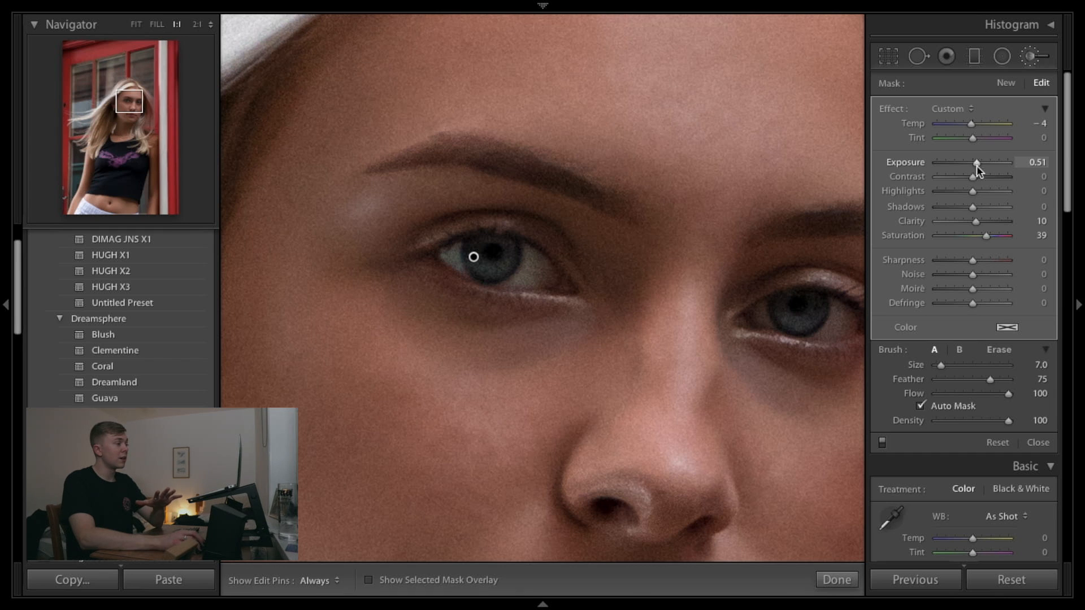
click(836, 580)
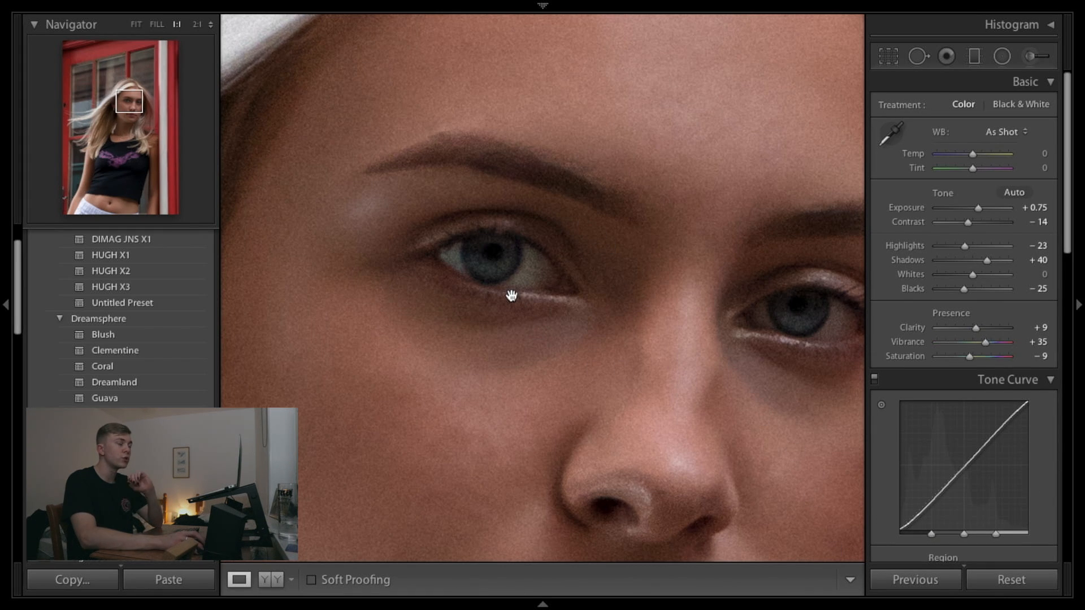
- Prepare a new adjustment brush with saturation and clarity reset to 0, temp -10 and exposure 0.34
click(1026, 60)
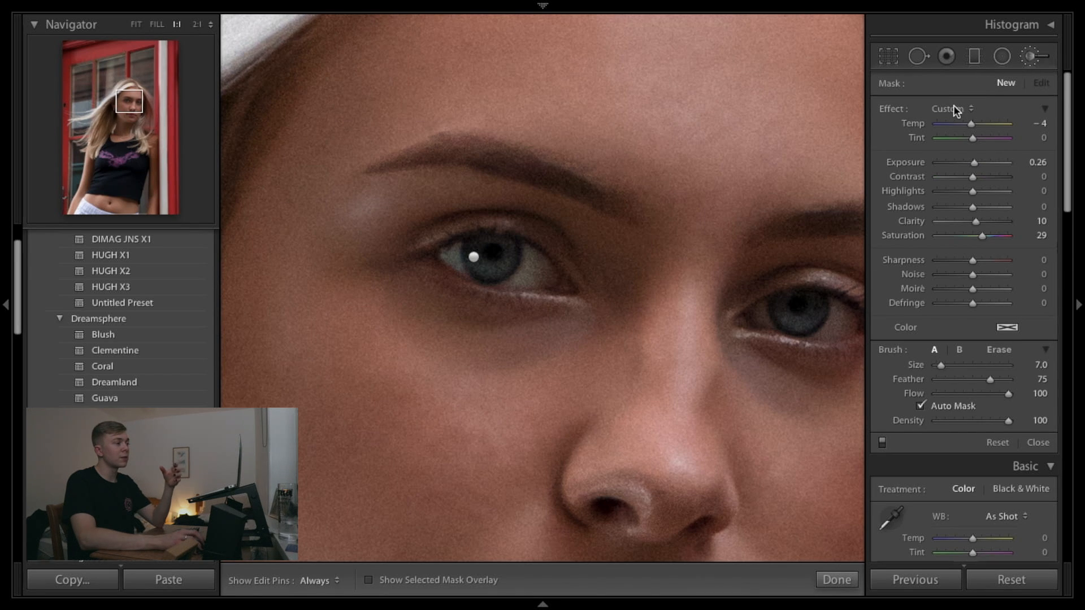
double_click(978, 234)
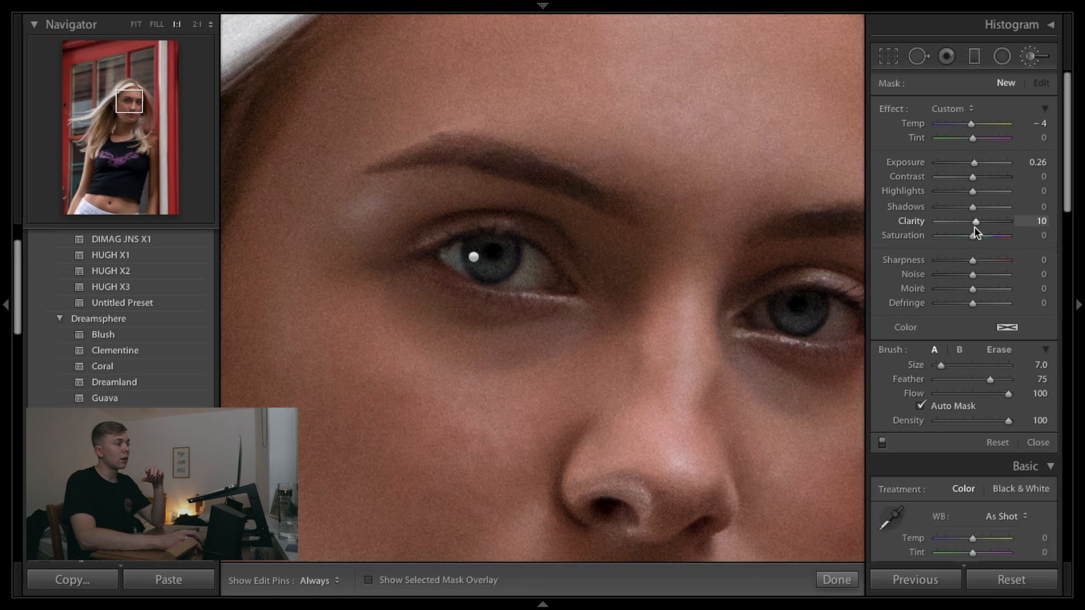
double_click(975, 223)
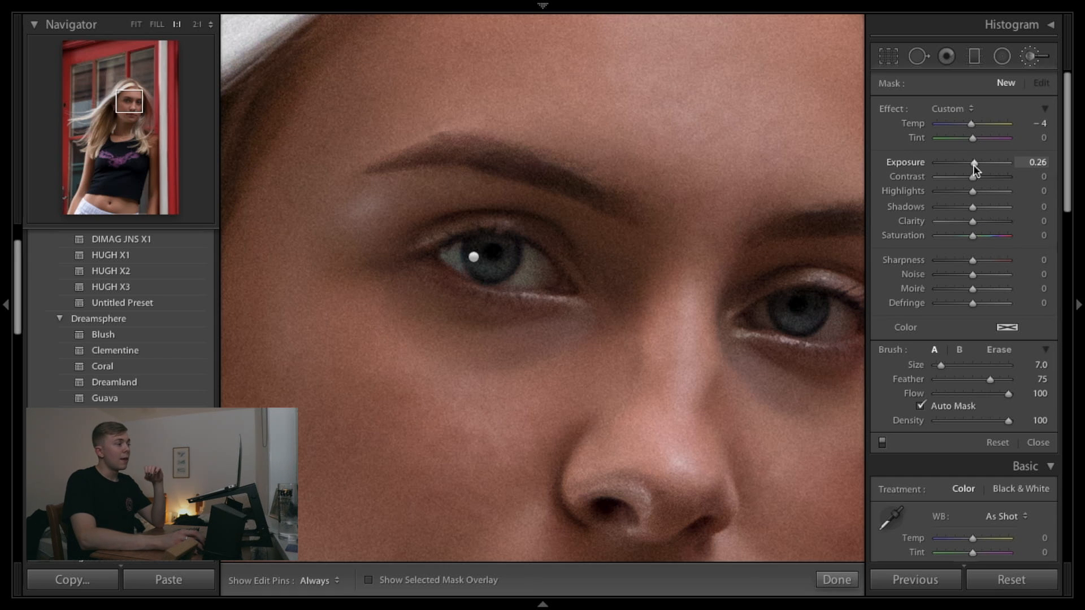
drag(973, 164, 973, 165)
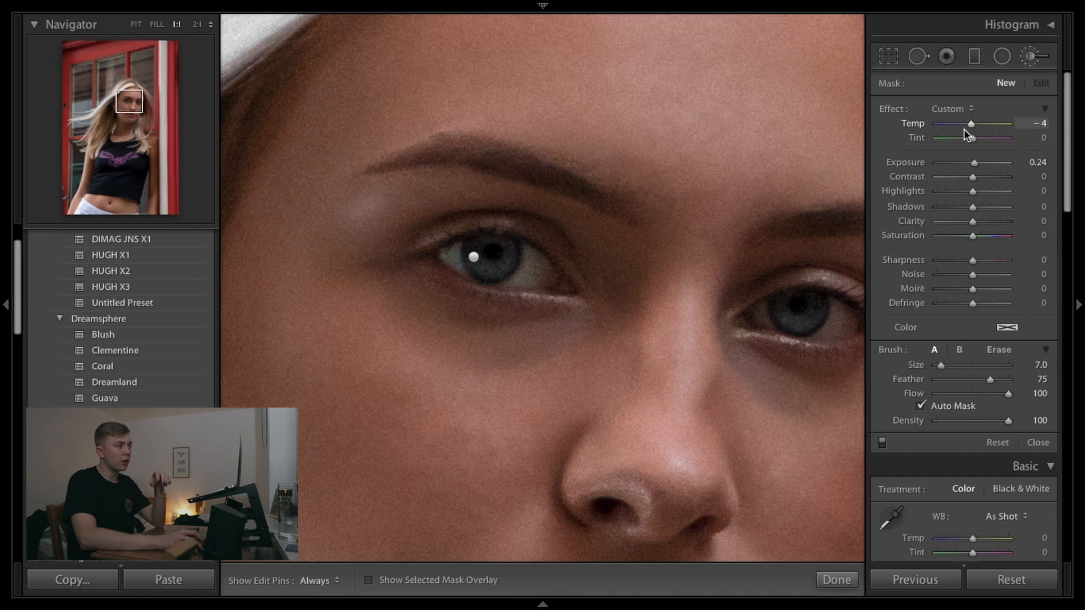
drag(973, 127, 971, 127)
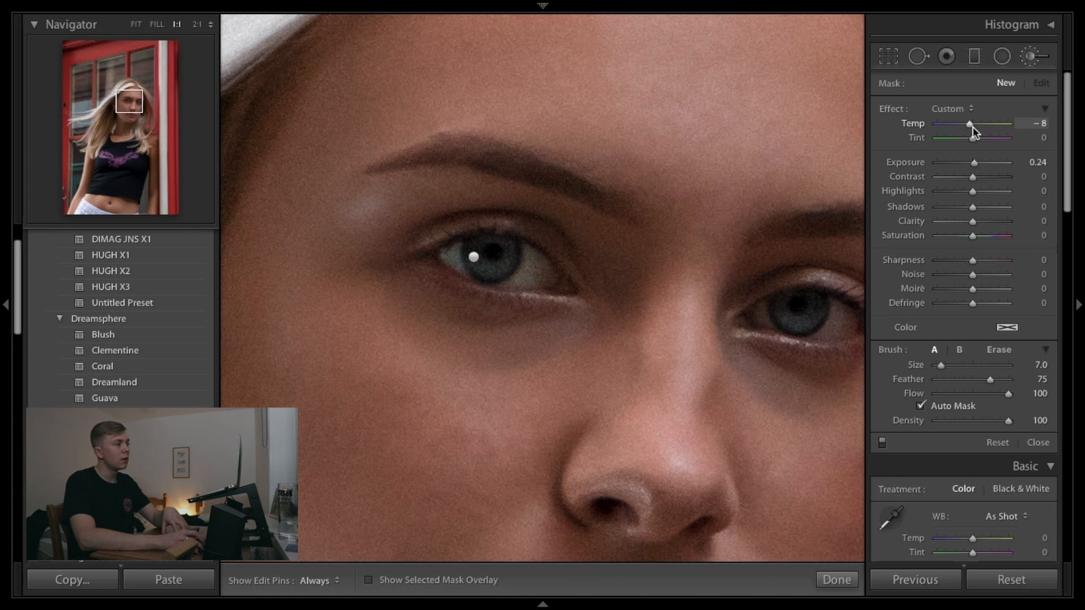
drag(975, 164, 972, 164)
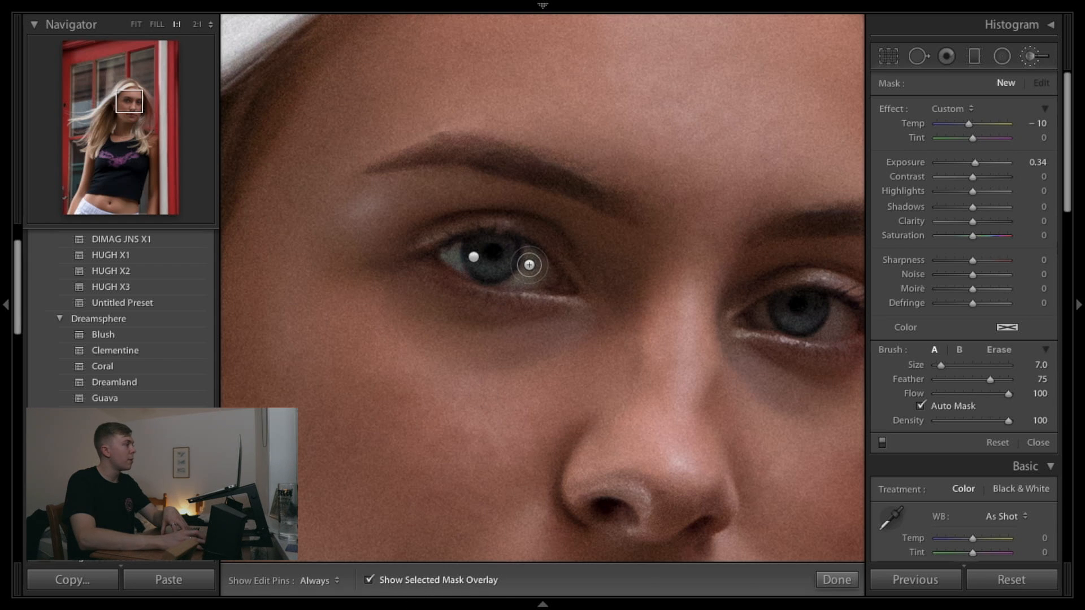
- Paint the whites on both sides of the iris in her right eye at 2:1 with a size 6.0 brush
key(bracketleft)
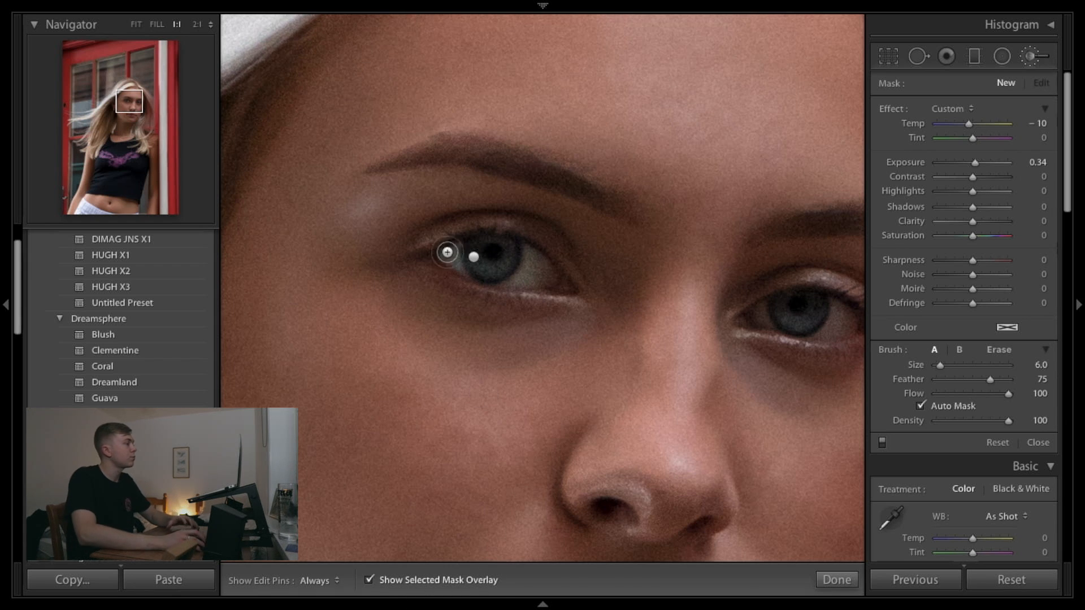
click(197, 25)
key(h)
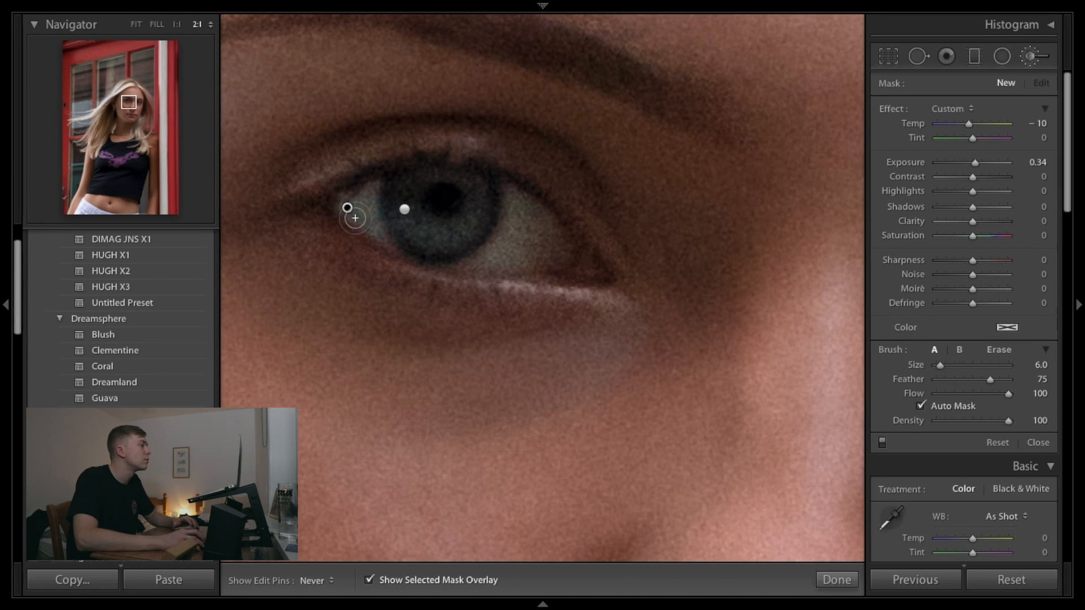
mouse_move(355, 218)
mouse_down()
mouse_move(364, 232)
mouse_move(370, 205)
mouse_move(356, 204)
mouse_up()
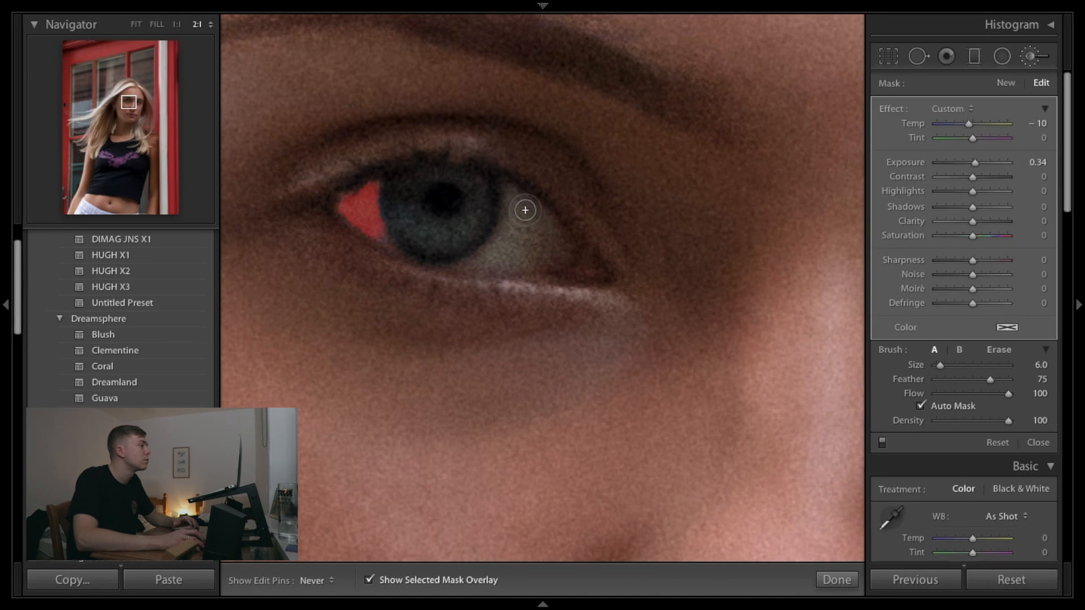
mouse_move(525, 210)
mouse_down()
mouse_move(556, 238)
mouse_move(545, 265)
mouse_move(492, 267)
mouse_move(533, 234)
mouse_move(527, 249)
mouse_move(489, 262)
mouse_move(540, 249)
mouse_up()
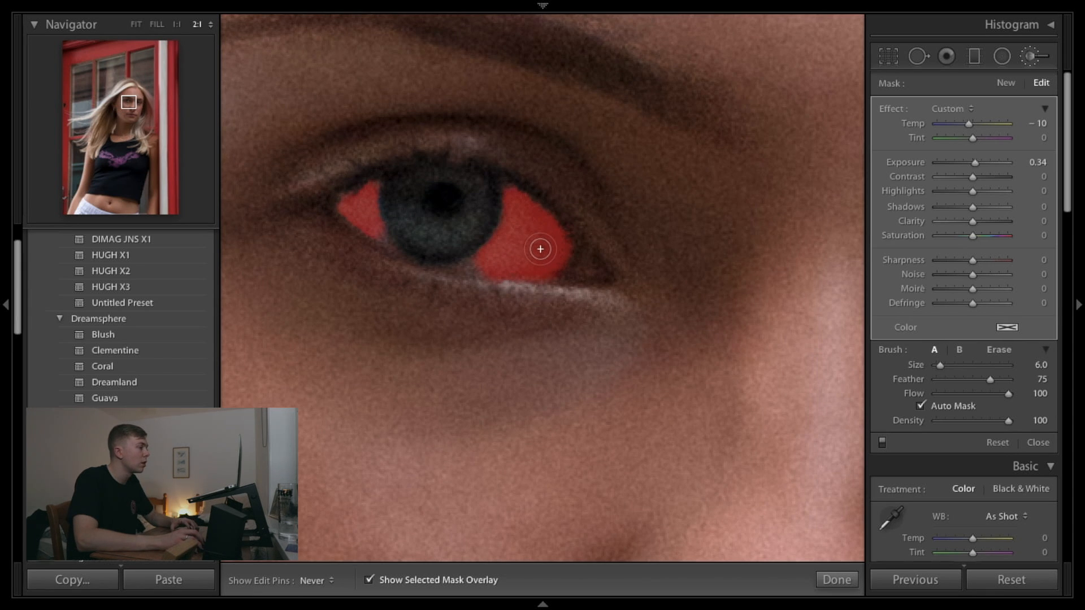
key(h)
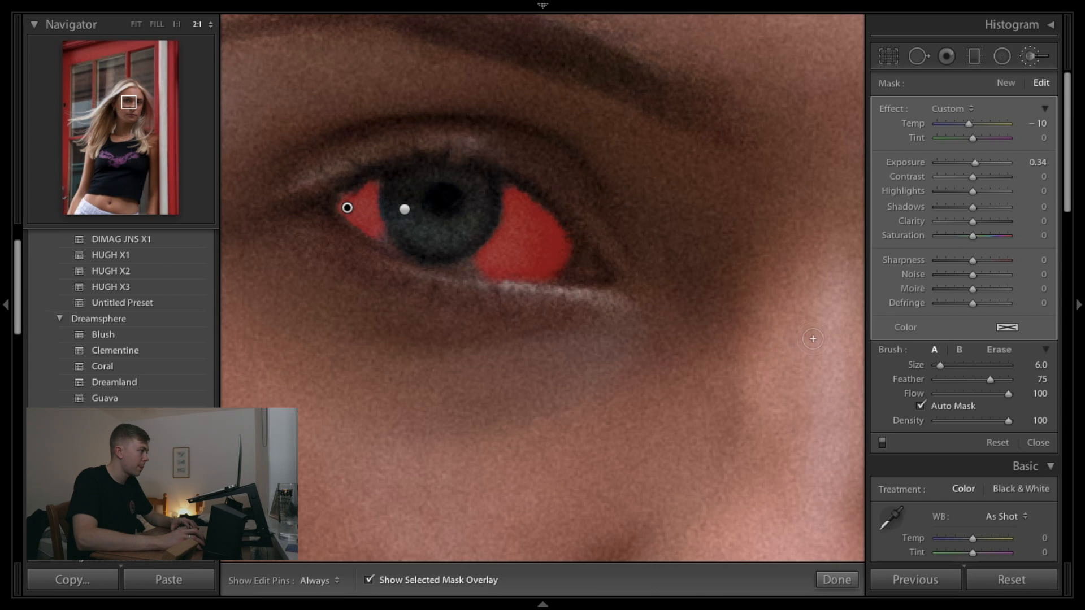
- Paint the whites on both sides of the iris in her left eye with the same adjustment
drag(820, 328, 260, 226)
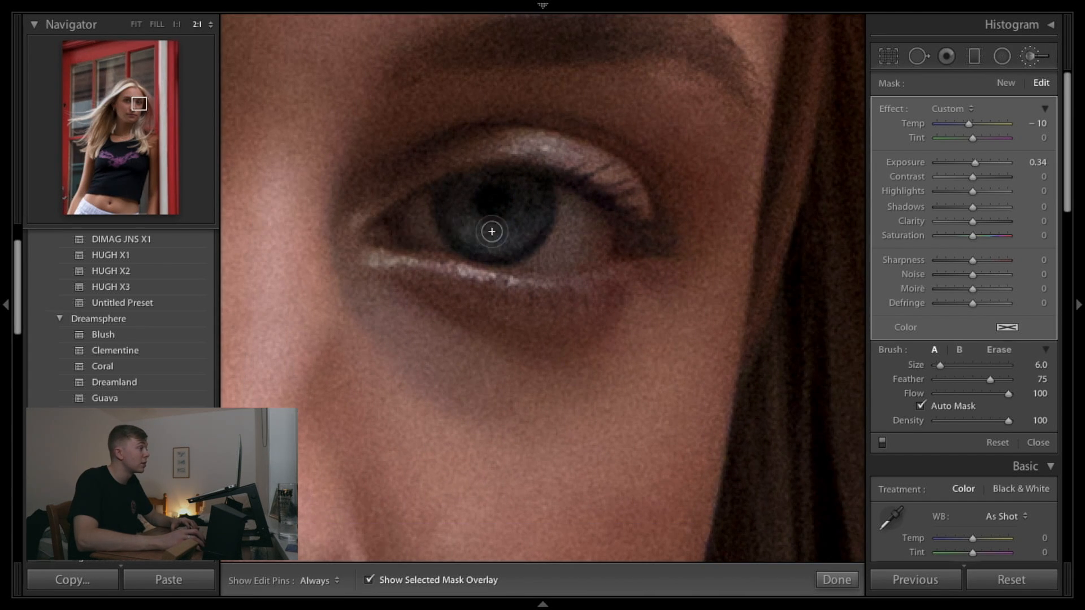
key(h)
click(417, 214)
drag(426, 234, 406, 208)
mouse_move(556, 243)
mouse_down()
mouse_move(565, 205)
mouse_move(592, 217)
mouse_move(595, 232)
mouse_move(579, 259)
mouse_move(557, 260)
mouse_move(583, 249)
mouse_move(577, 227)
mouse_move(554, 249)
mouse_up()
key(h)
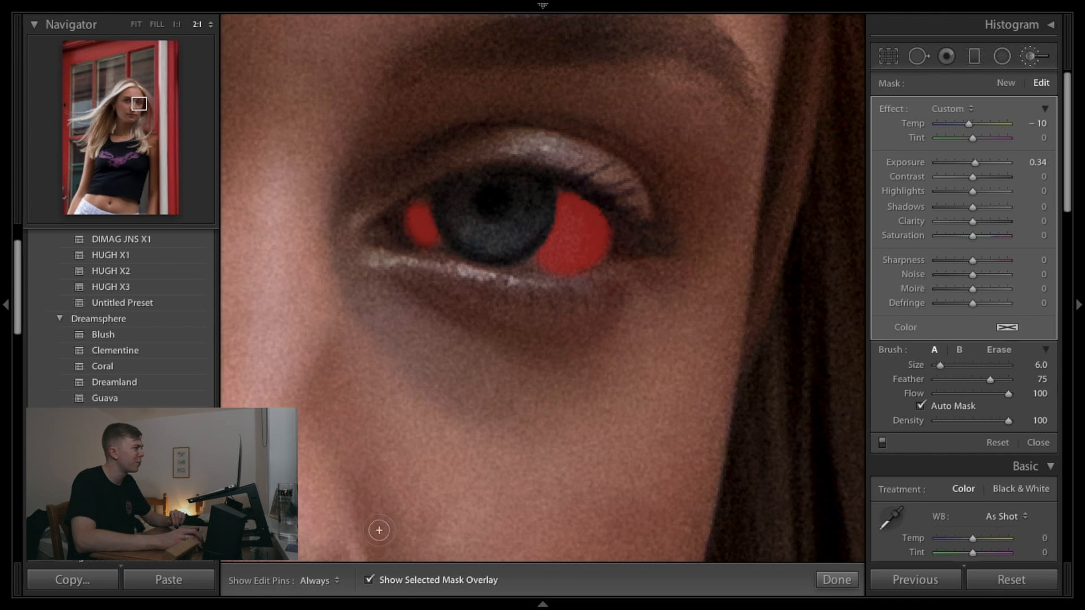
- Hide the mask overlay, close the brush, and examine the brightened eye whites close up and in the fill view
click(417, 574)
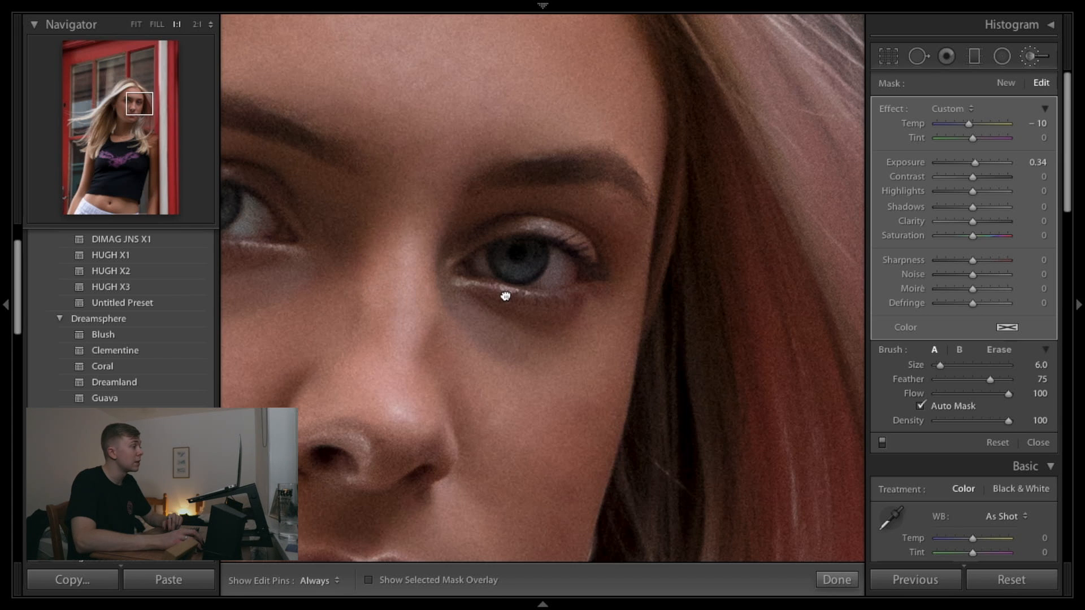
drag(506, 296, 514, 297)
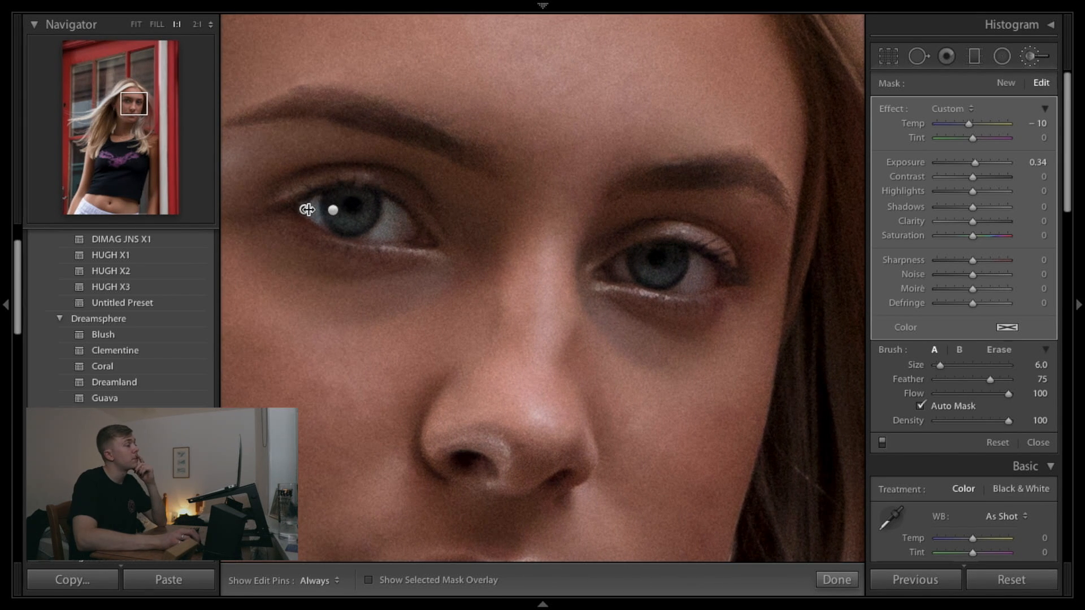
click(825, 581)
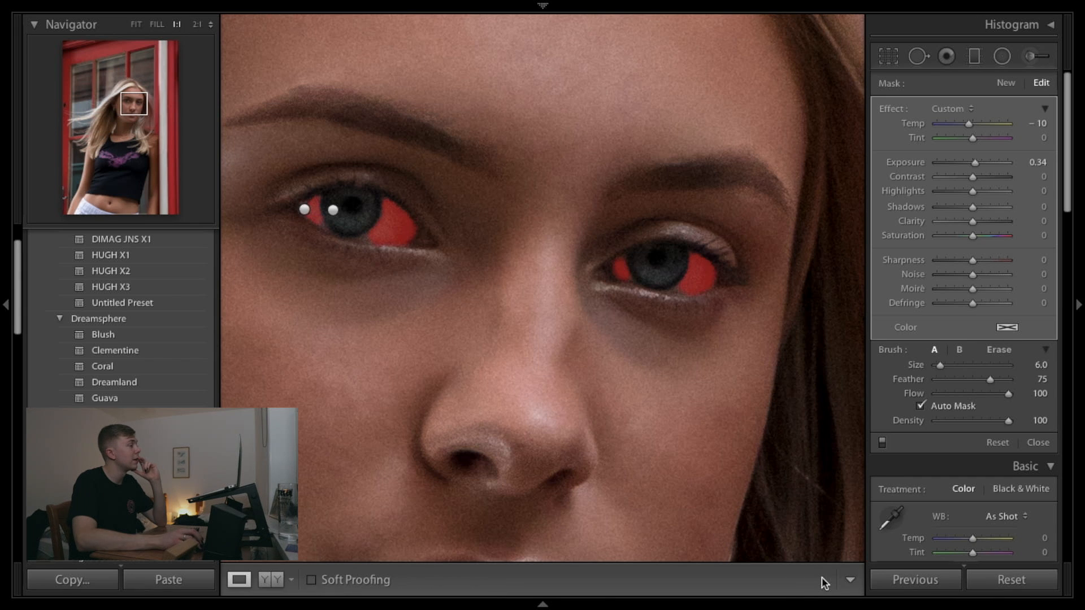
click(150, 24)
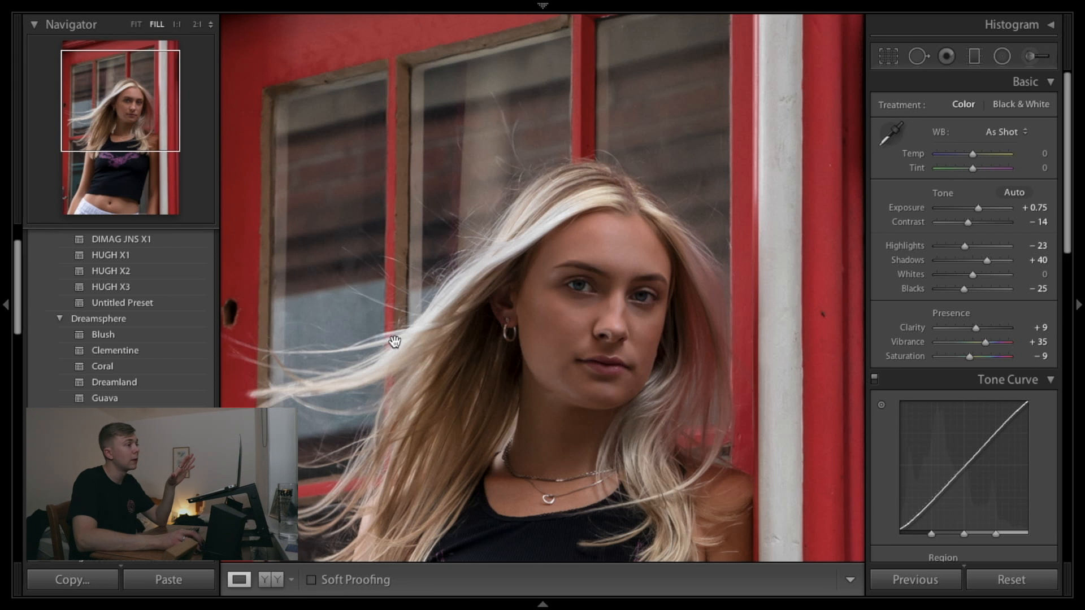
click(606, 291)
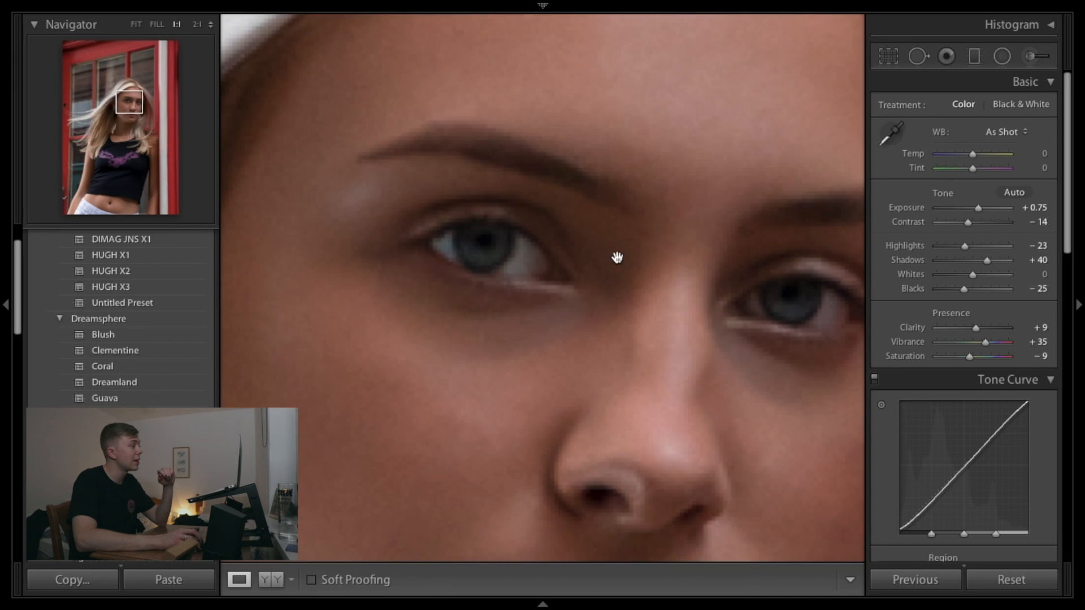
- Reopen the eye-white adjustment, set its temp to -7 and exposure to 0.24, and close the brush
click(1026, 55)
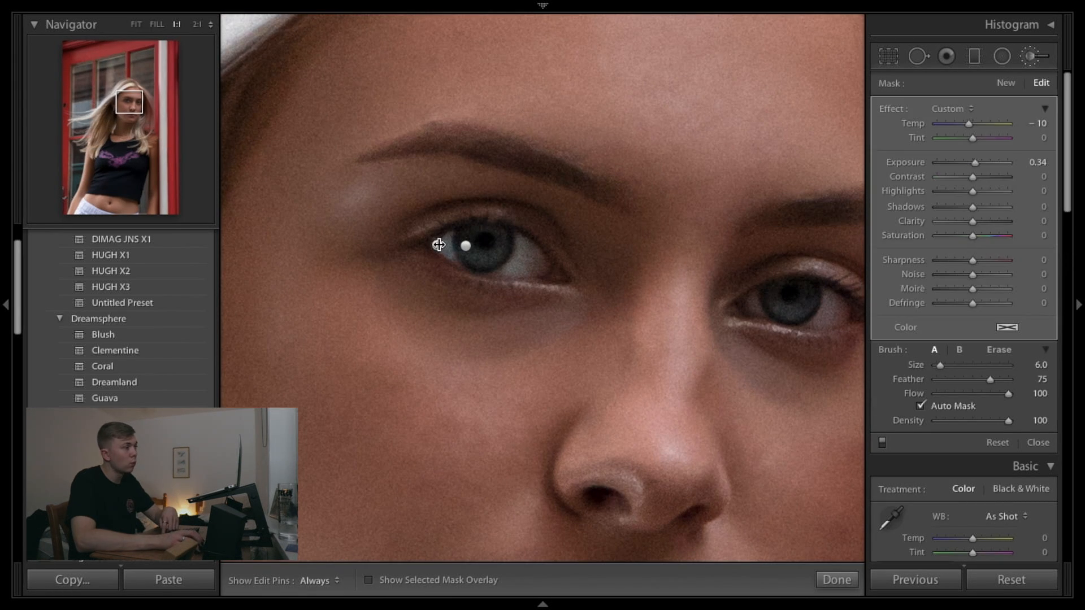
drag(968, 126, 969, 126)
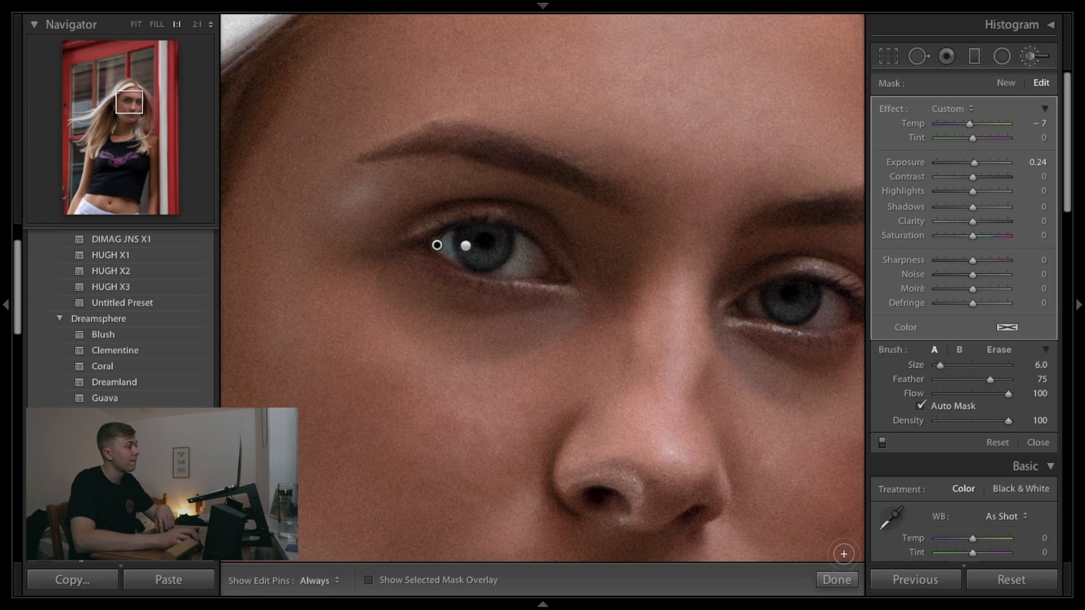
click(840, 580)
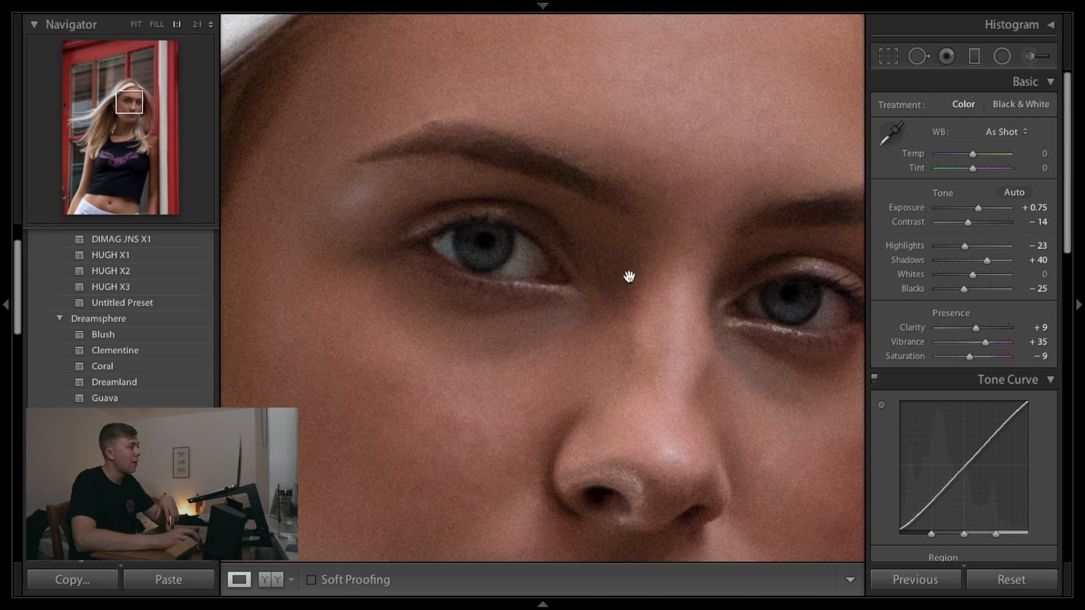
- Erase the eye-white mask from the outer white of her right eye with a size 4.0 eraser, then close the brush and return to the fill view
click(1034, 56)
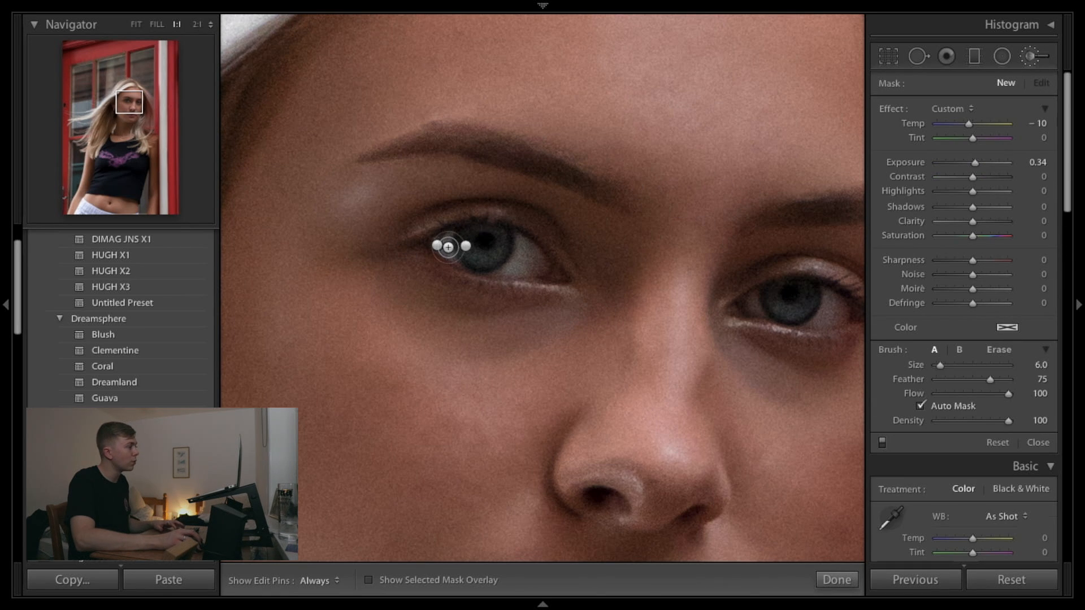
click(437, 246)
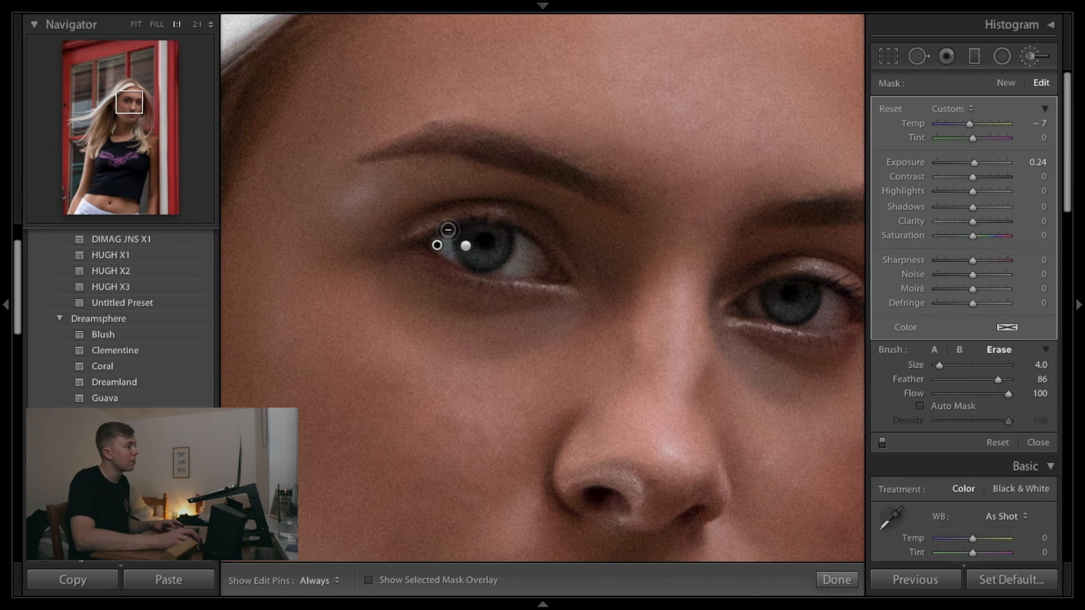
click(399, 583)
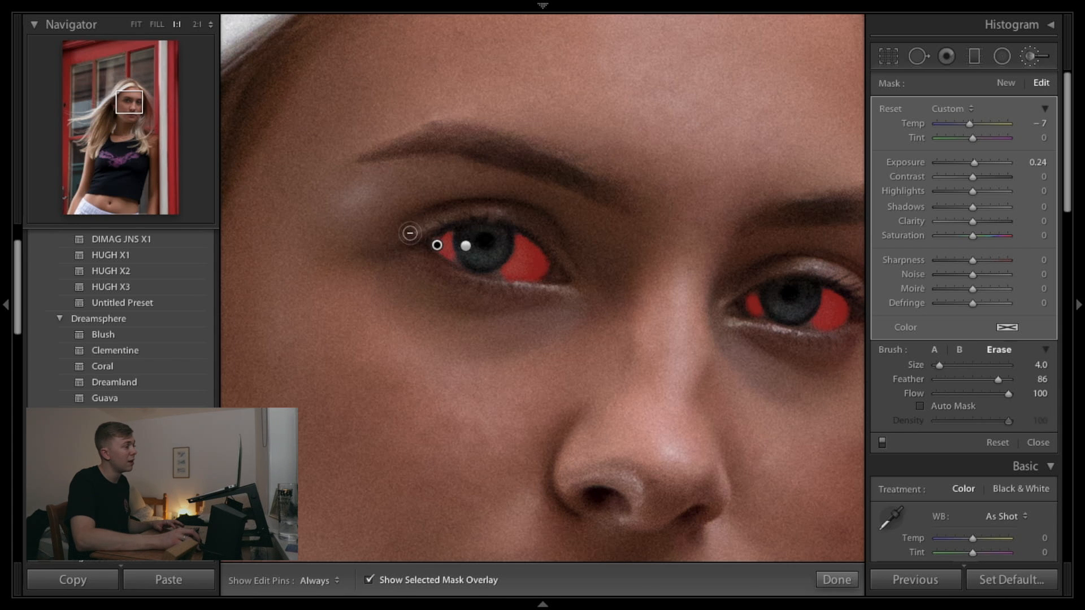
drag(446, 268, 434, 241)
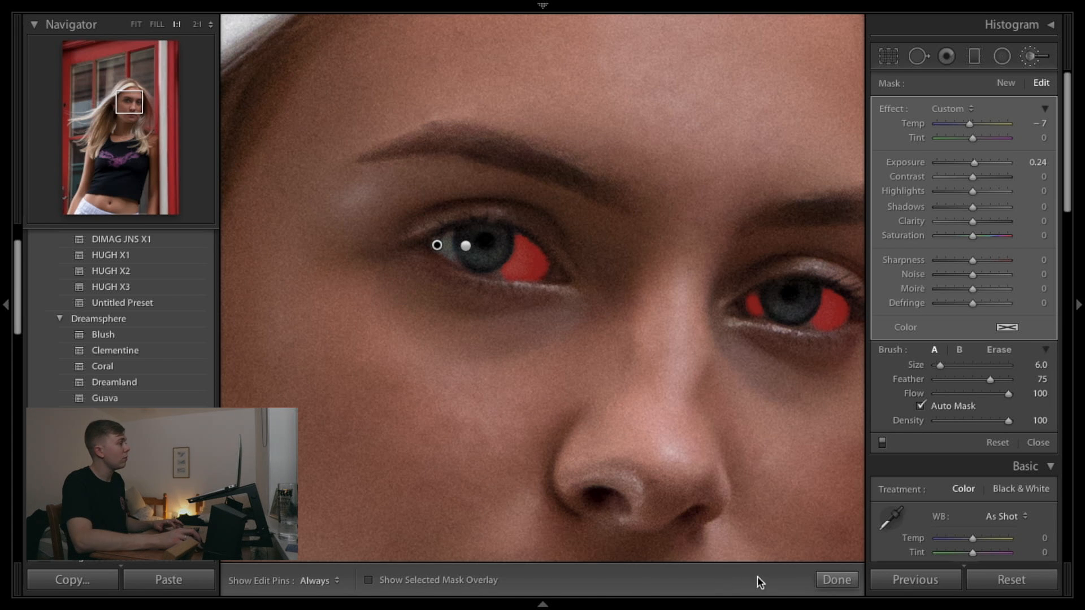
click(835, 579)
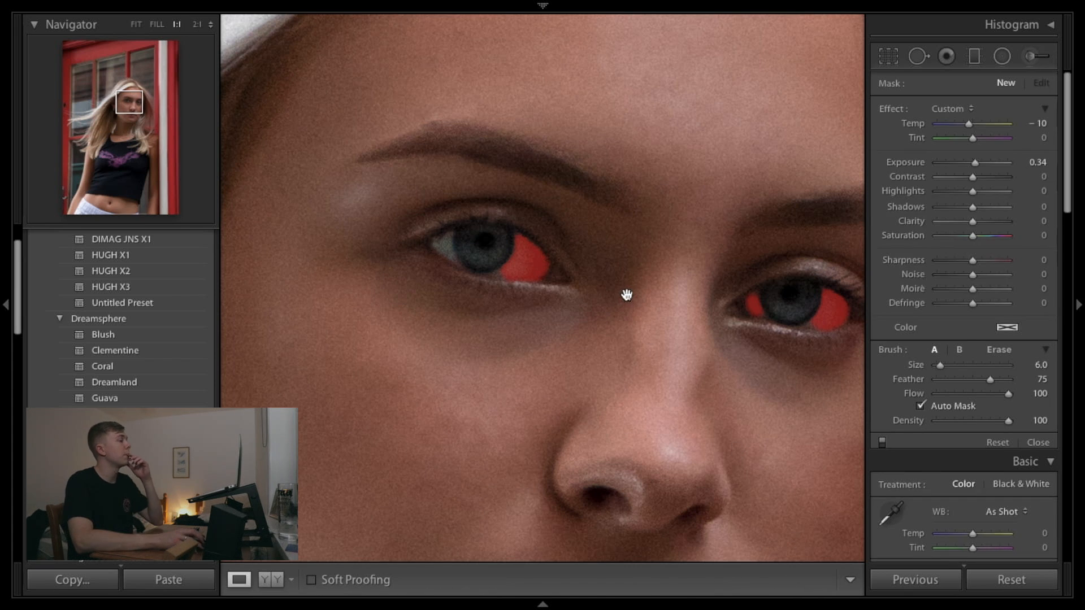
click(156, 25)
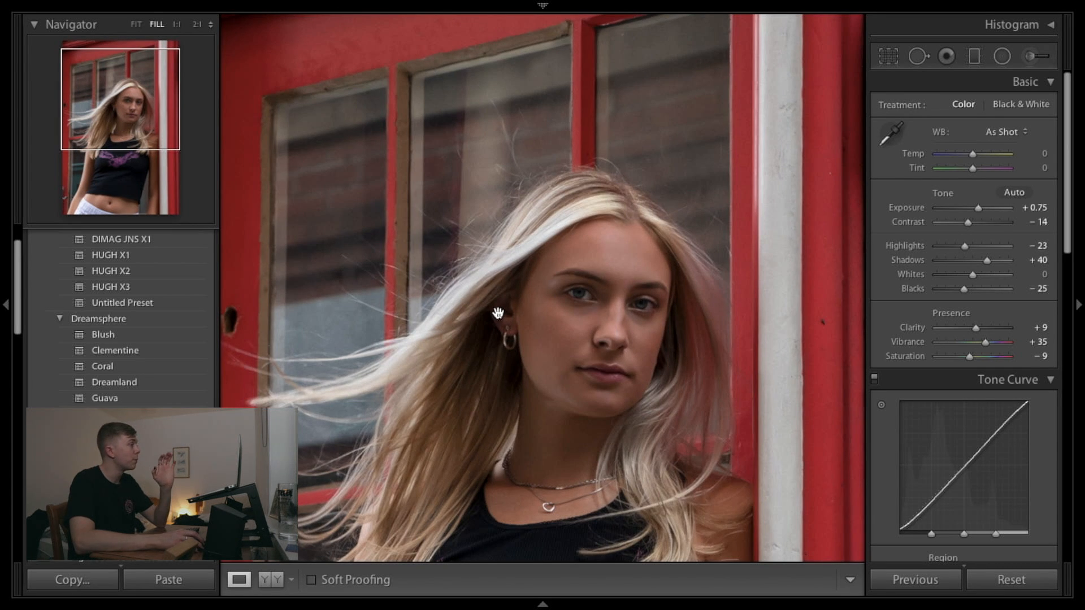
- Start a new adjustment brush for the shirt print using the Dodge (Lighten) effect, with contrast 20 and saturation 10
click(135, 25)
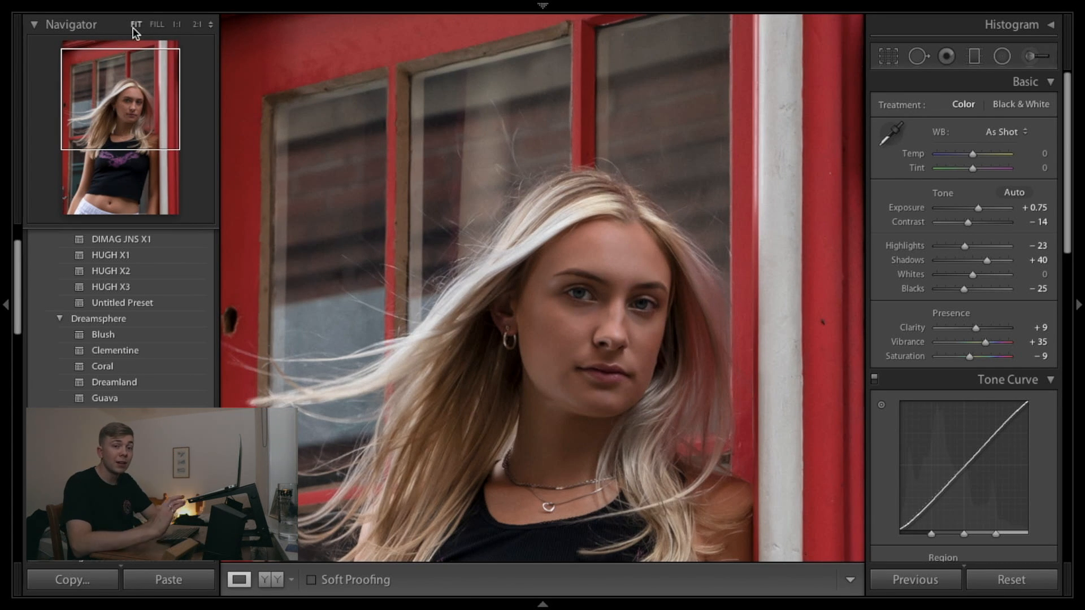
click(468, 274)
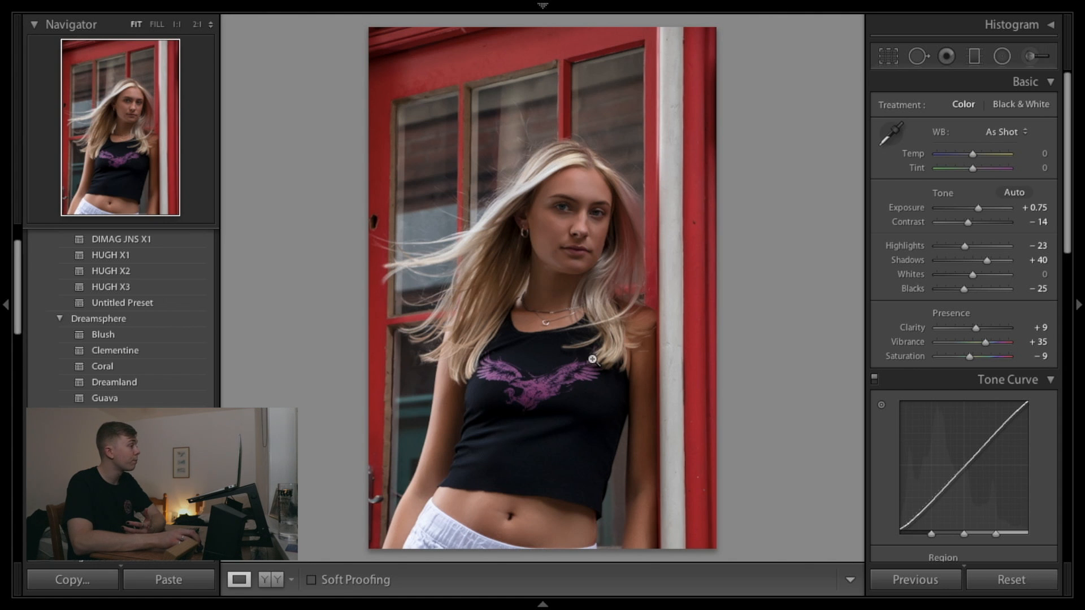
click(573, 326)
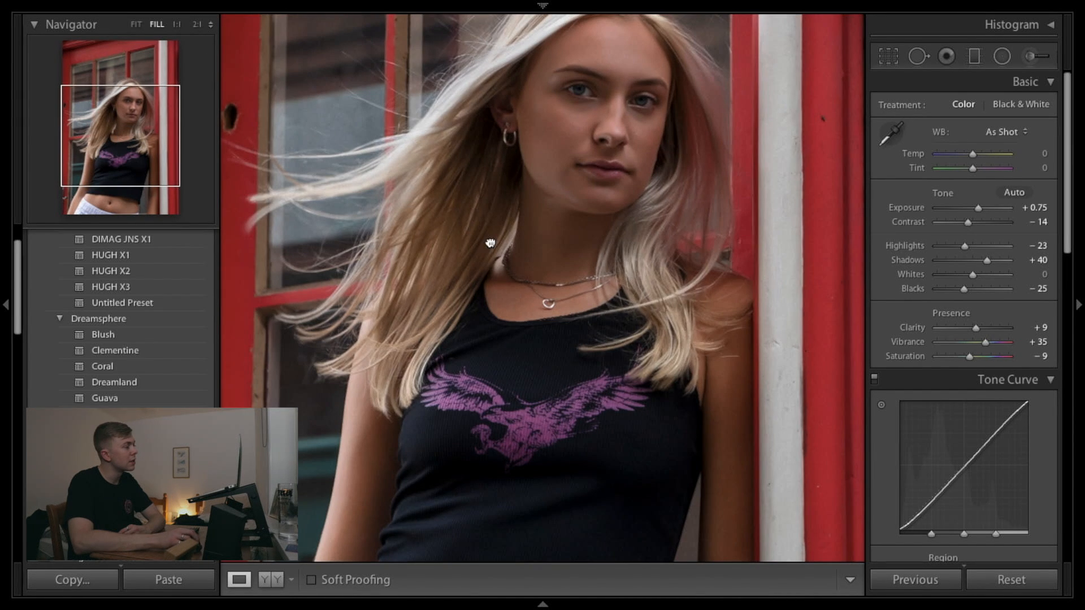
drag(490, 243, 490, 236)
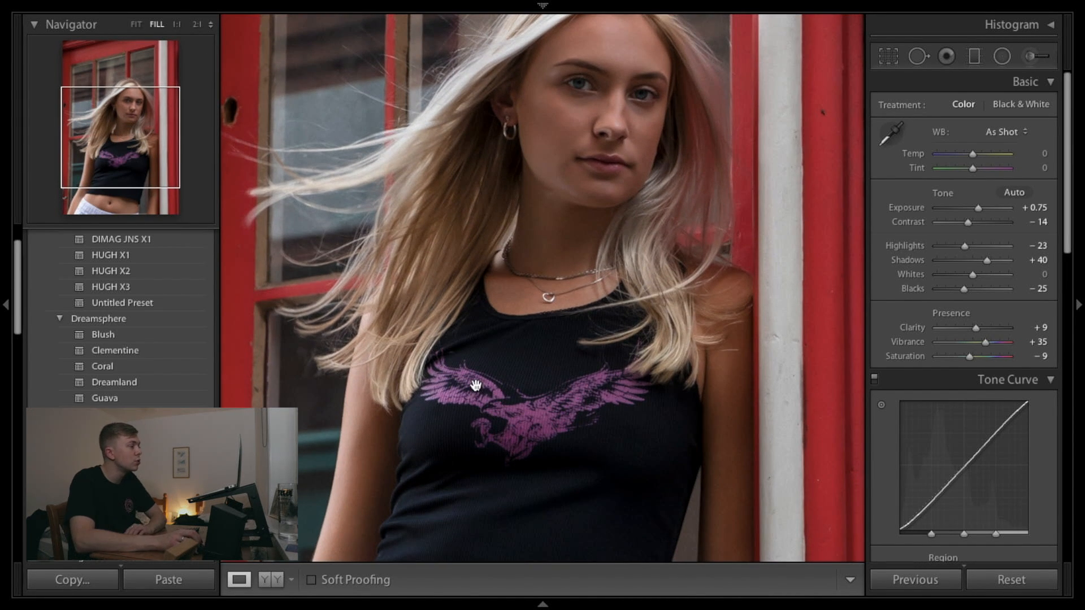
click(1042, 58)
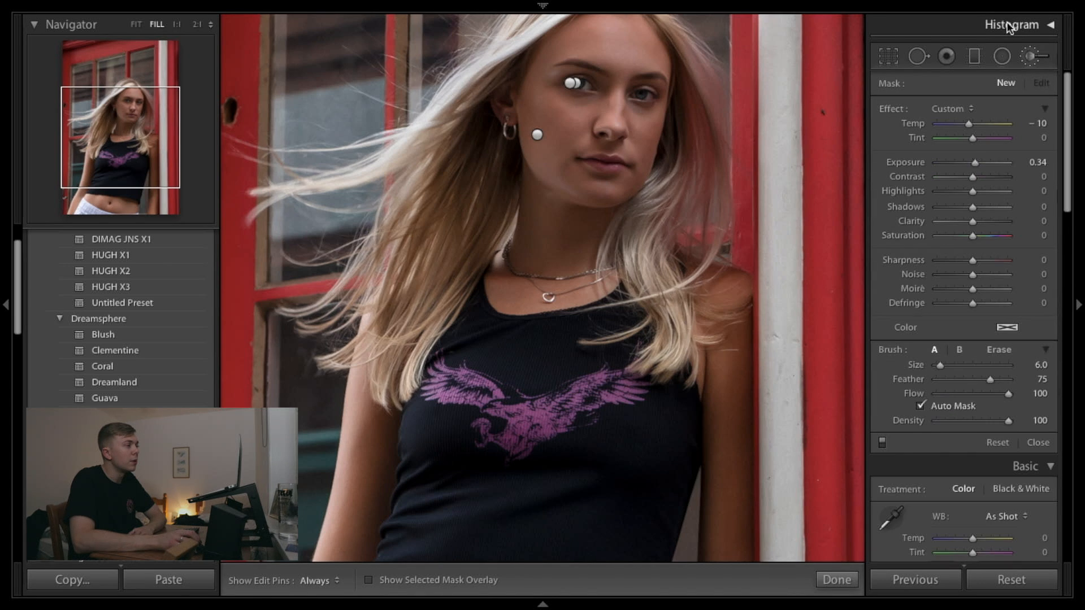
click(970, 111)
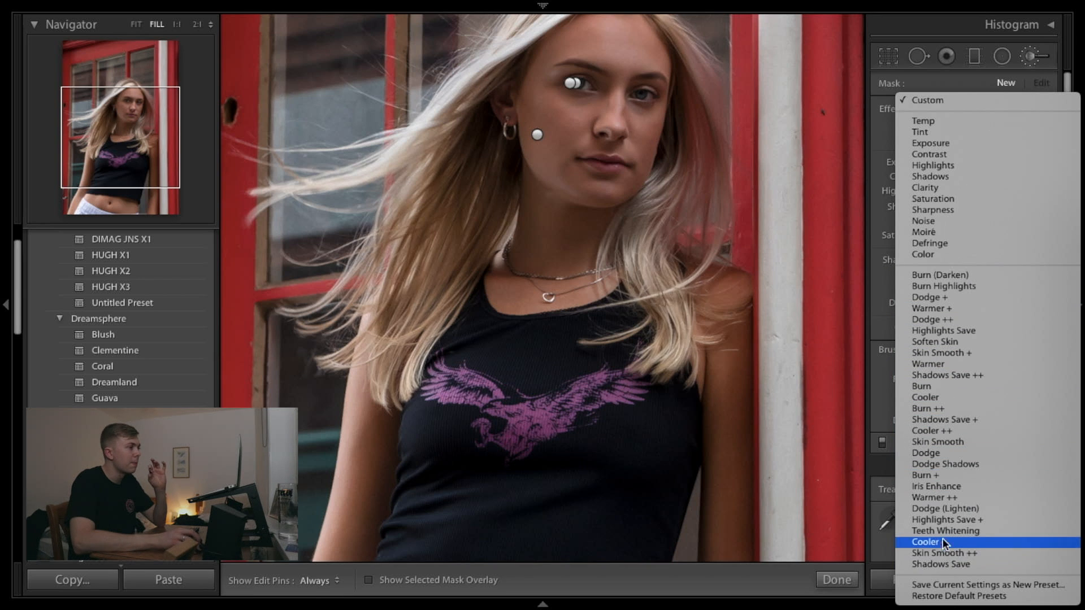
click(945, 509)
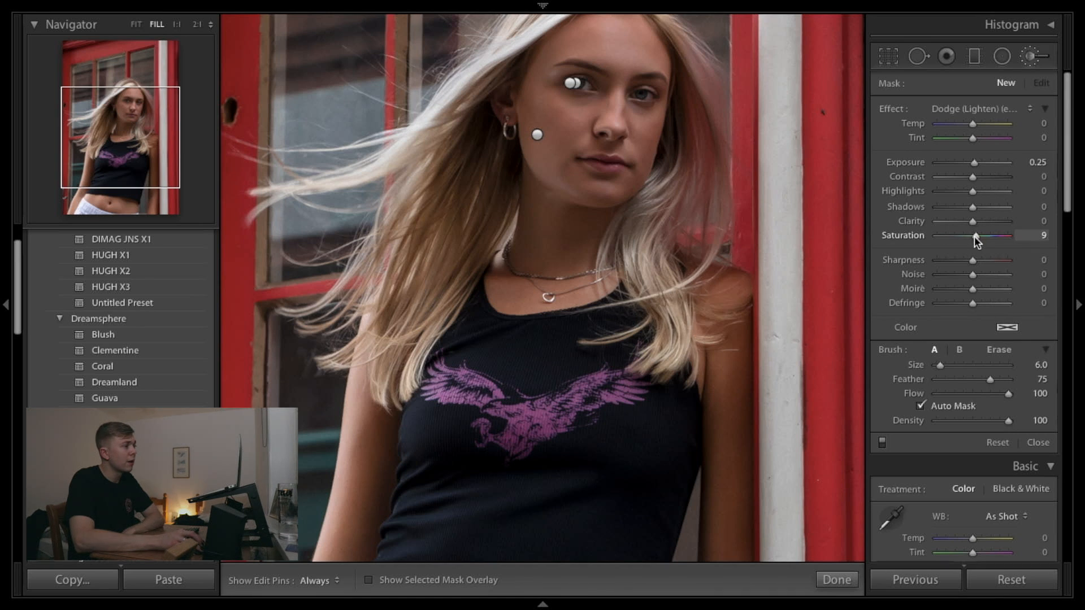
drag(977, 241, 978, 238)
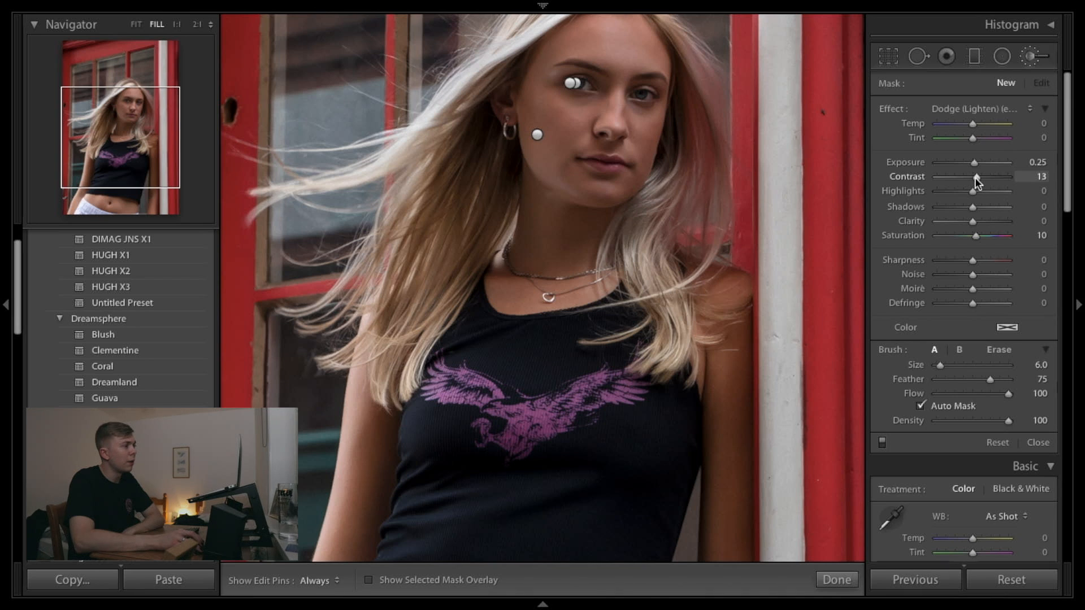
drag(977, 180, 978, 180)
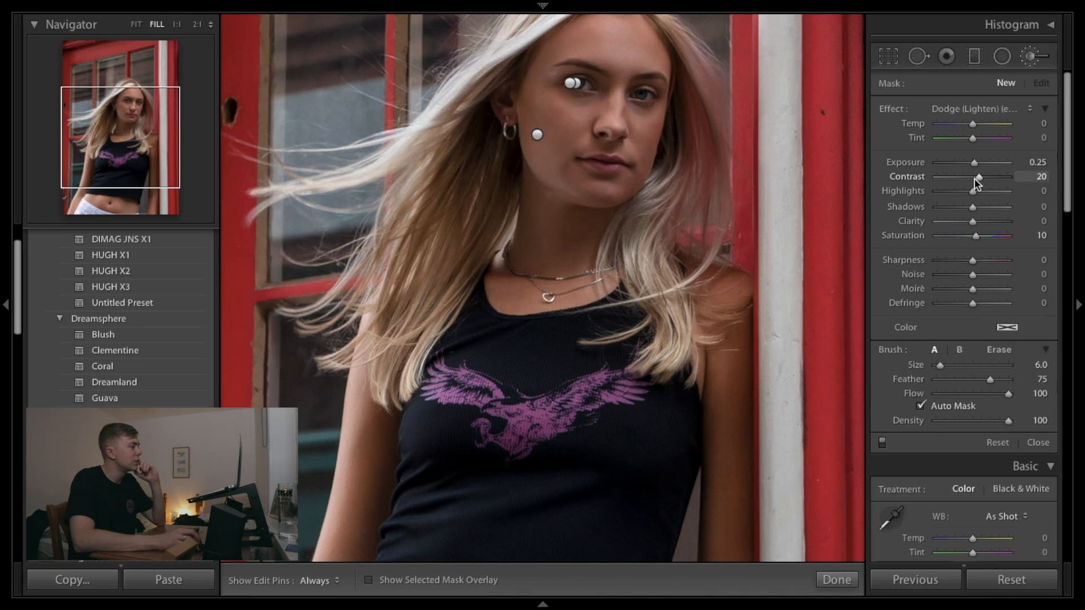
- Show the selected mask overlay and paint over the purple eagle print with a size 10.0 brush
click(399, 584)
scroll(435, 380, up, 4)
key(h)
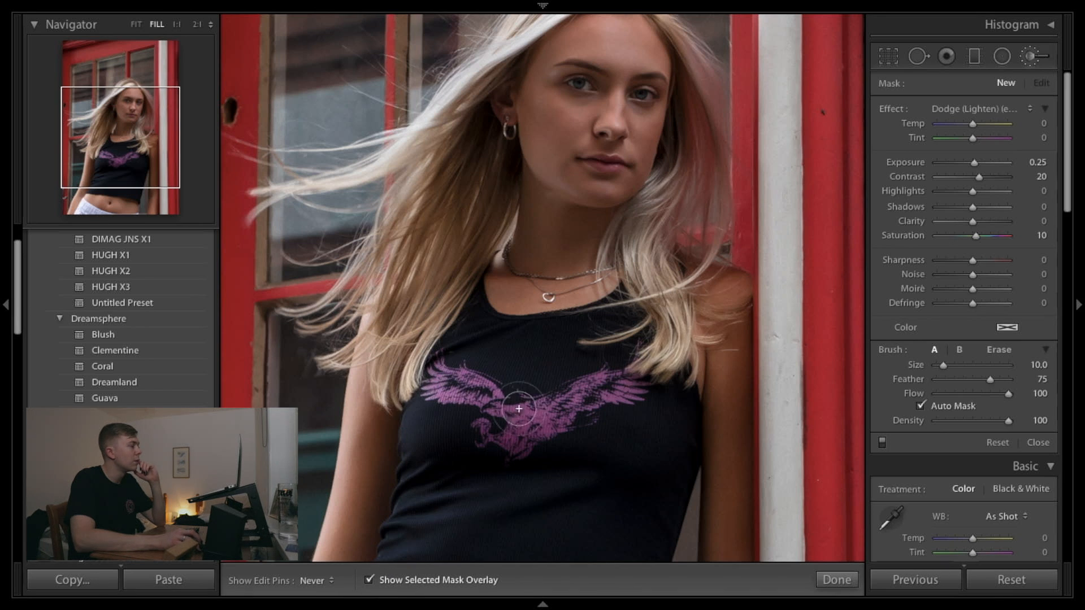
mouse_move(542, 404)
mouse_down()
mouse_move(526, 425)
mouse_move(477, 384)
mouse_move(526, 422)
mouse_move(526, 437)
mouse_move(577, 387)
mouse_move(611, 382)
mouse_move(547, 420)
mouse_move(616, 376)
mouse_move(506, 443)
mouse_move(549, 407)
mouse_up()
key(h)
- Erase the mask spill along the upper edge of the eagle print with a size 6.0 eraser
key(alt)
key(h)
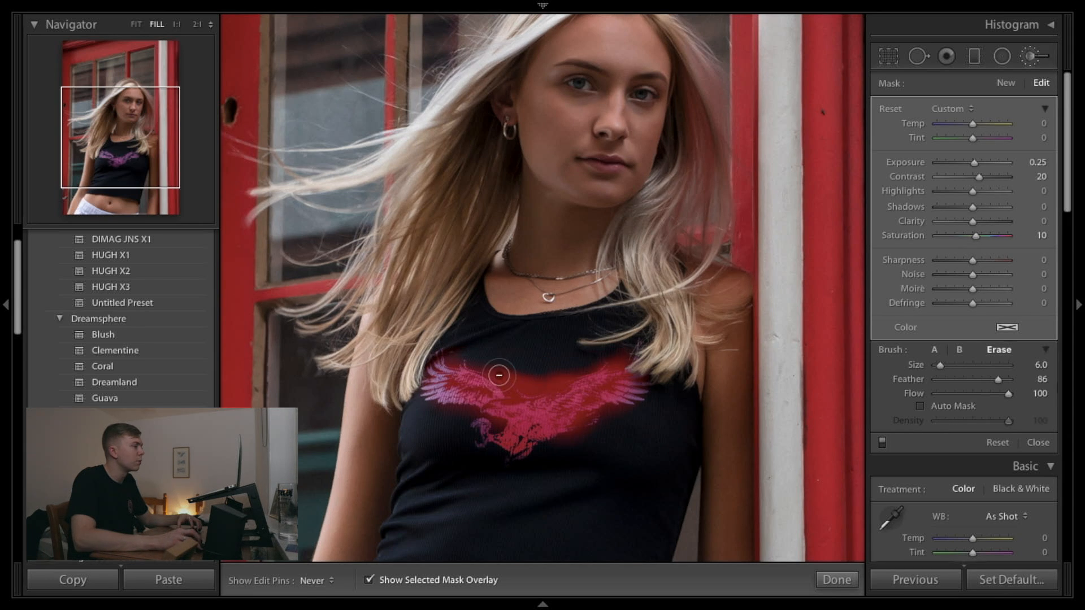
mouse_move(499, 375)
mouse_down()
mouse_move(619, 352)
mouse_move(511, 364)
mouse_move(523, 378)
mouse_move(430, 342)
mouse_move(418, 415)
mouse_move(452, 416)
mouse_move(484, 456)
mouse_move(538, 461)
mouse_move(677, 394)
mouse_up()
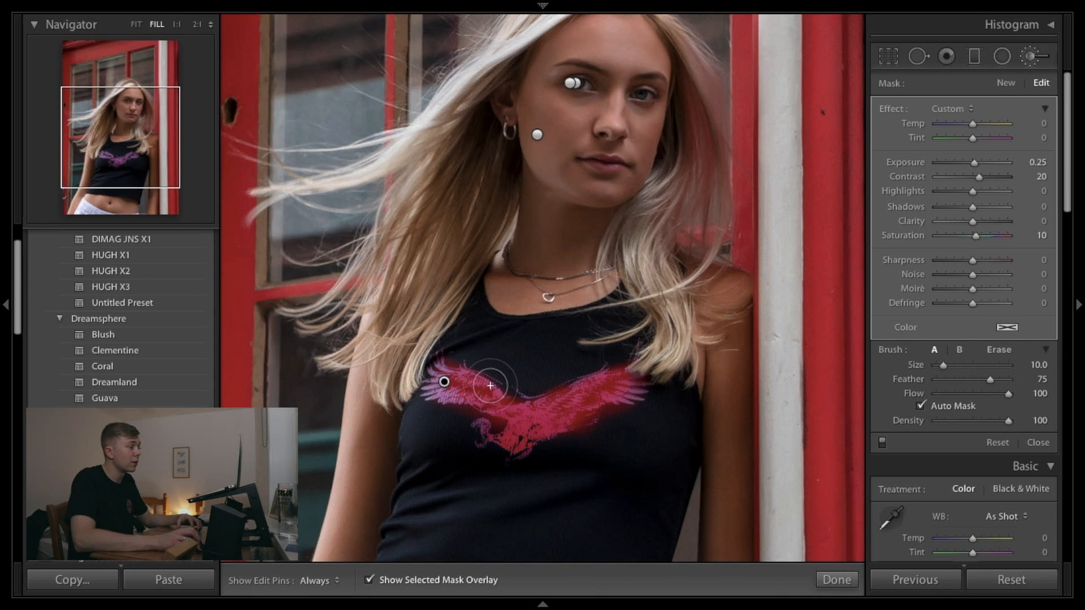
- Fill in the eagle's left-hand wing with a size 6.0 brush and clean up the other wing with a size 4.0 eraser
key(bracketleft)
key(bracketleft)
key(bracketleft)
key(bracketleft)
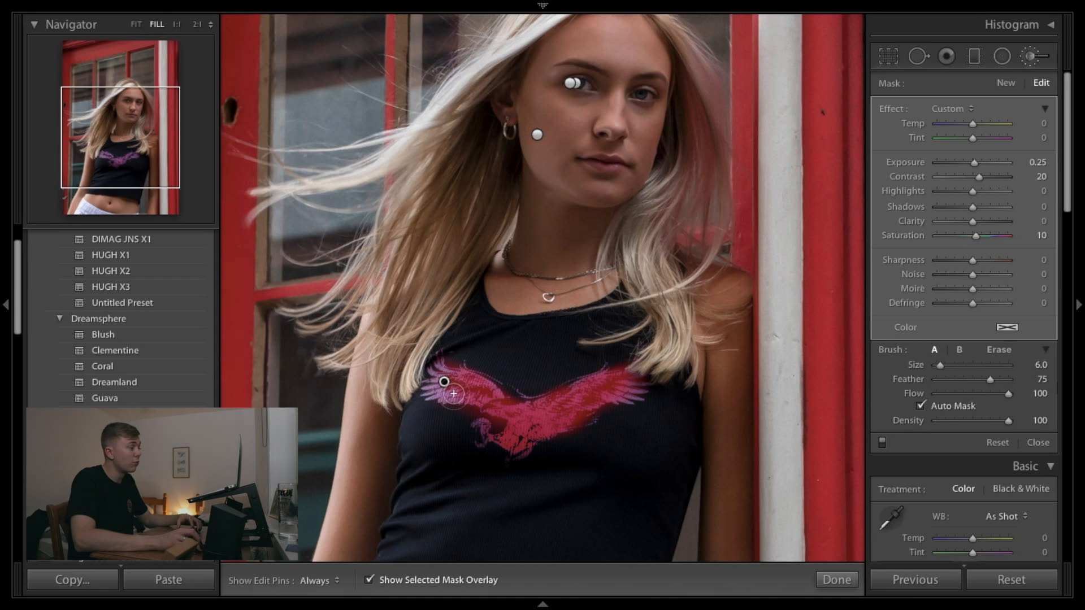
key(h)
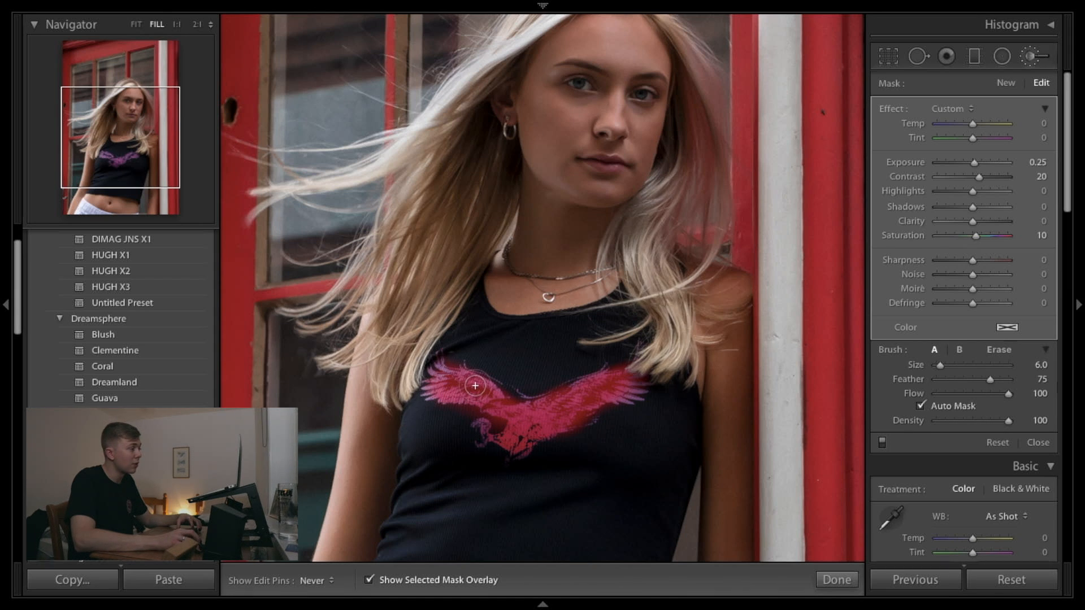
key(alt)
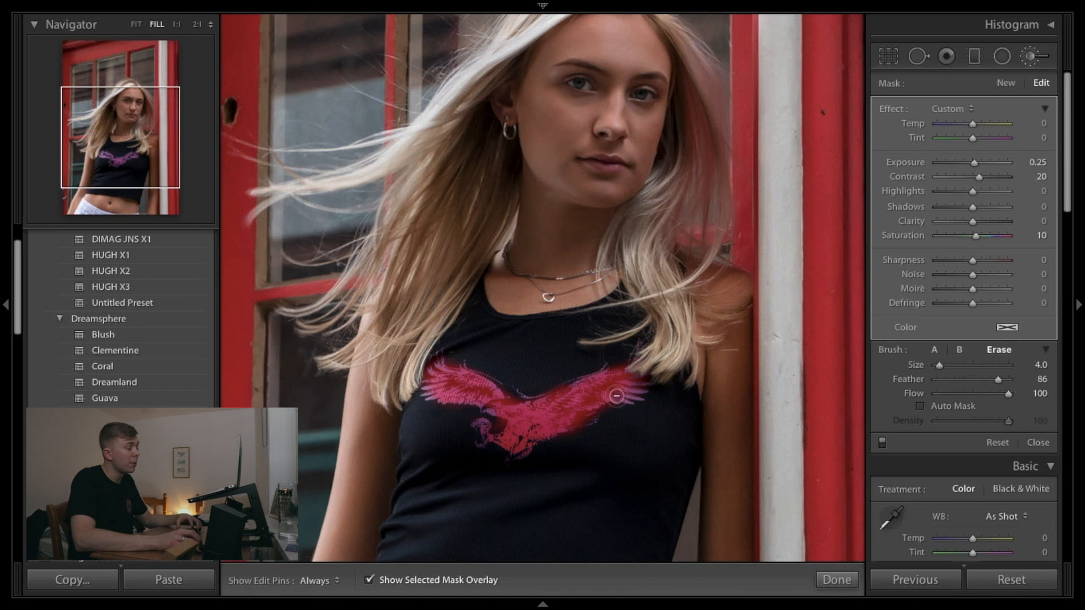
key(a)
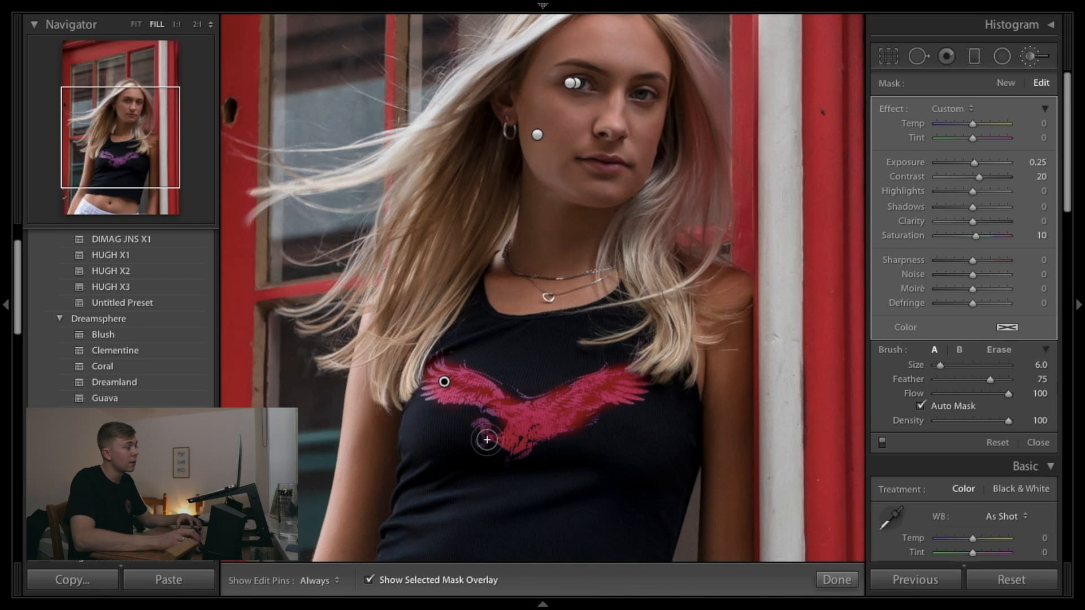
- Paint the missed lower part of the eagle, beneath its left-hand wing, with a size 3.0 brush
key(bracketleft)
key(bracketleft)
key(bracketleft)
mouse_move(482, 423)
mouse_down()
mouse_move(530, 423)
mouse_move(536, 399)
mouse_up()
key(h)
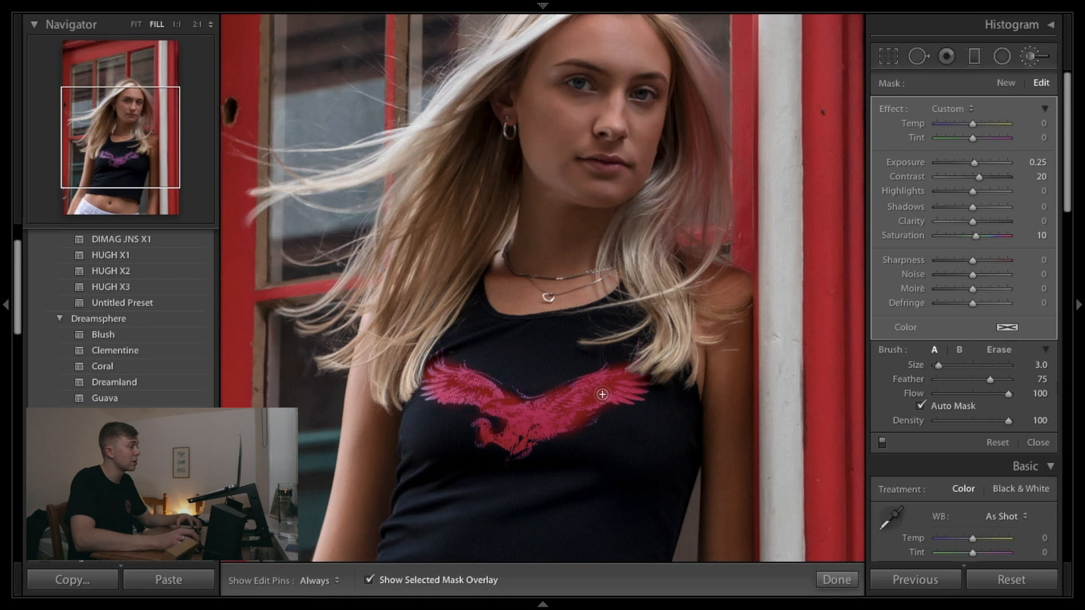
key(h)
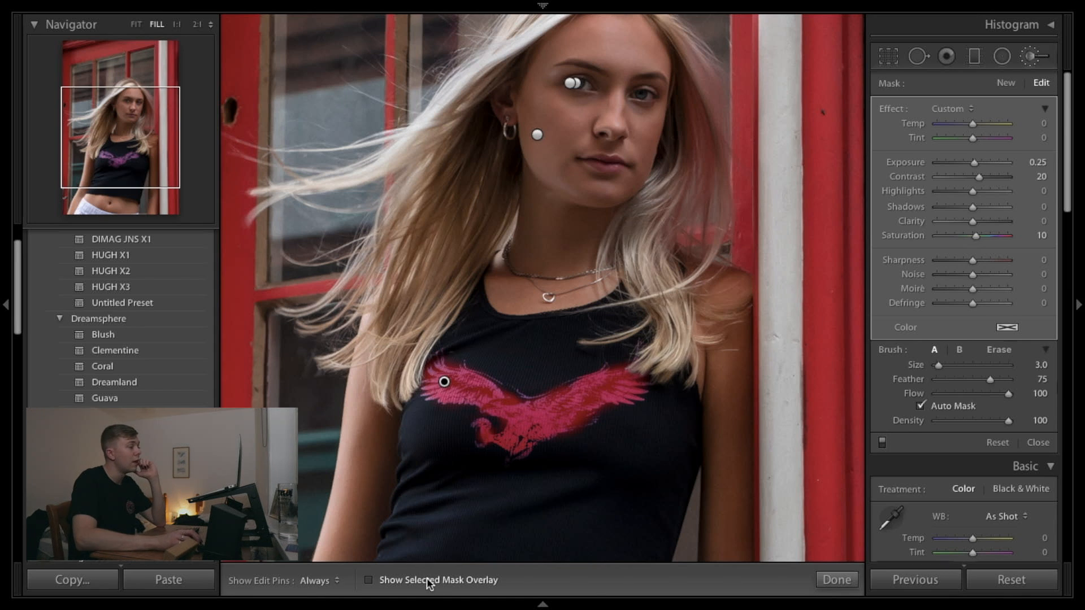
- Hide the mask overlay and set the eagle adjustment's exposure to 0.22 and saturation to 20
click(480, 580)
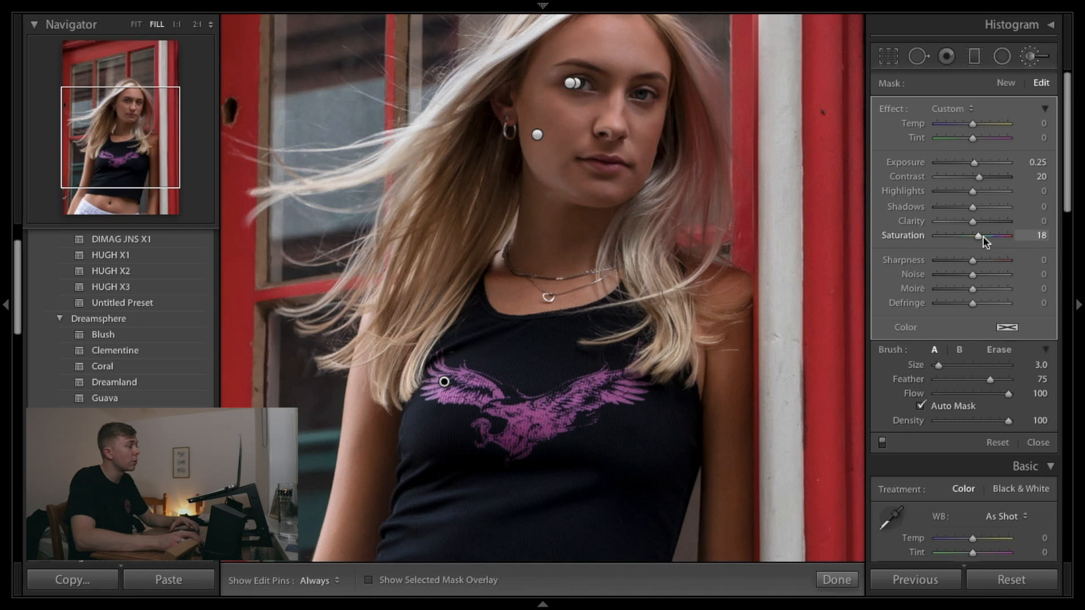
drag(982, 237, 993, 235)
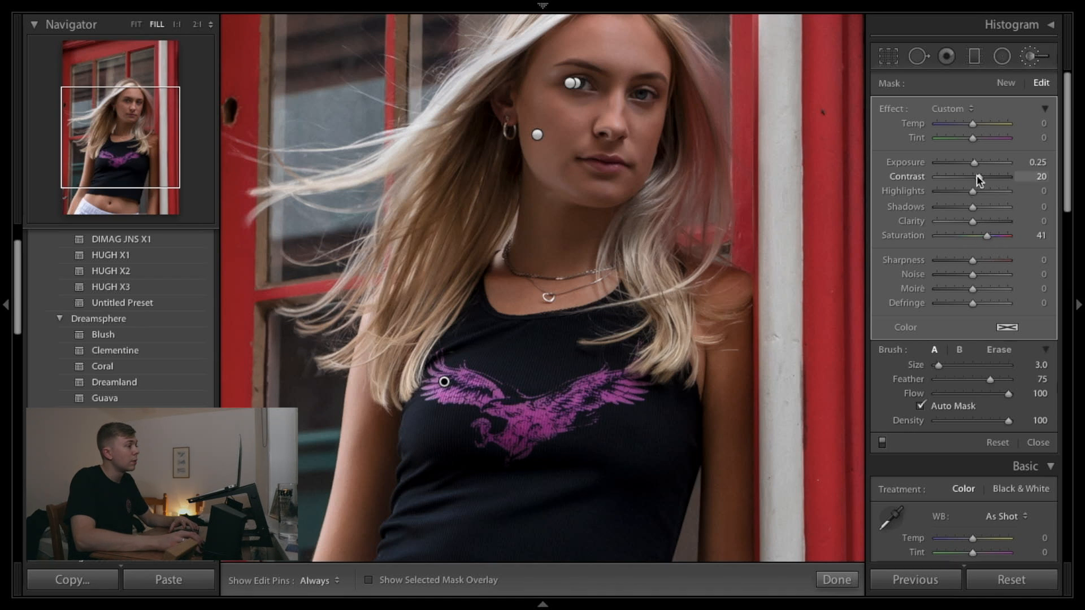
drag(974, 163, 974, 164)
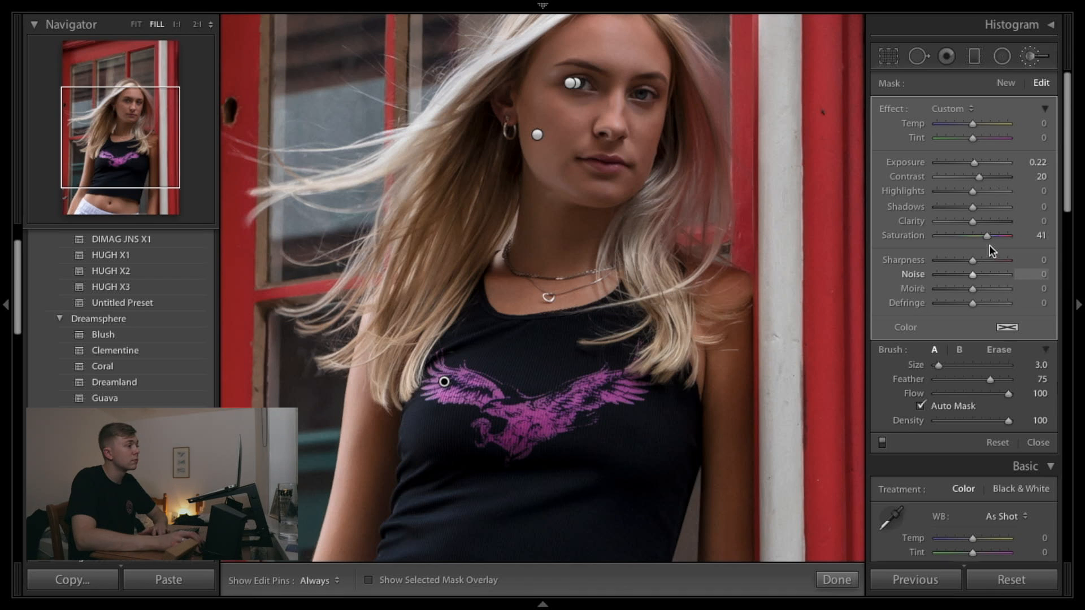
drag(987, 235, 986, 234)
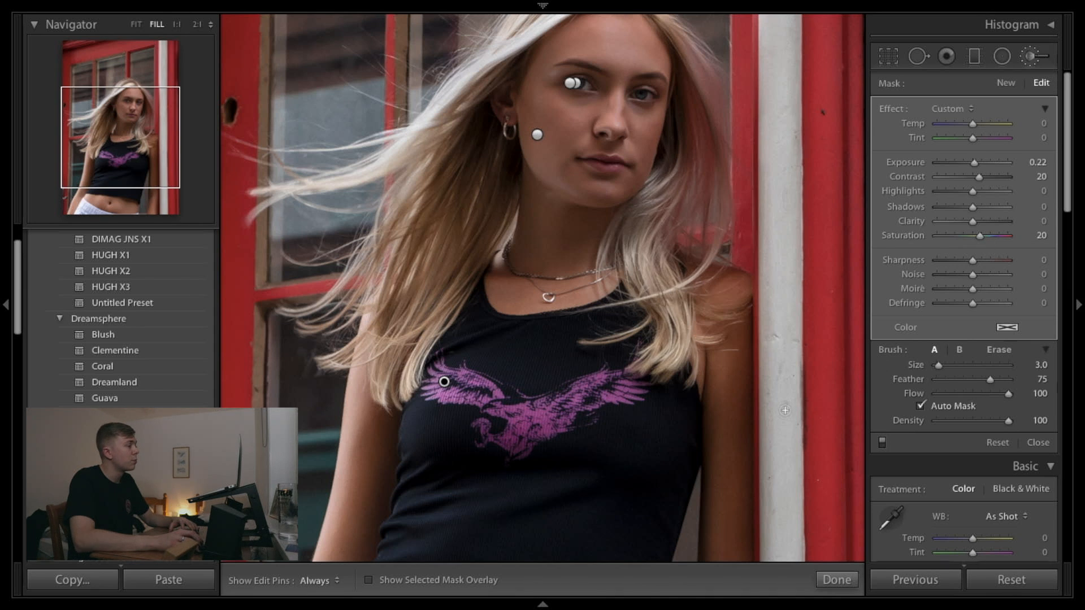
- Compare the photo before and after, and raise the eagle adjustment's saturation to 30
key(y)
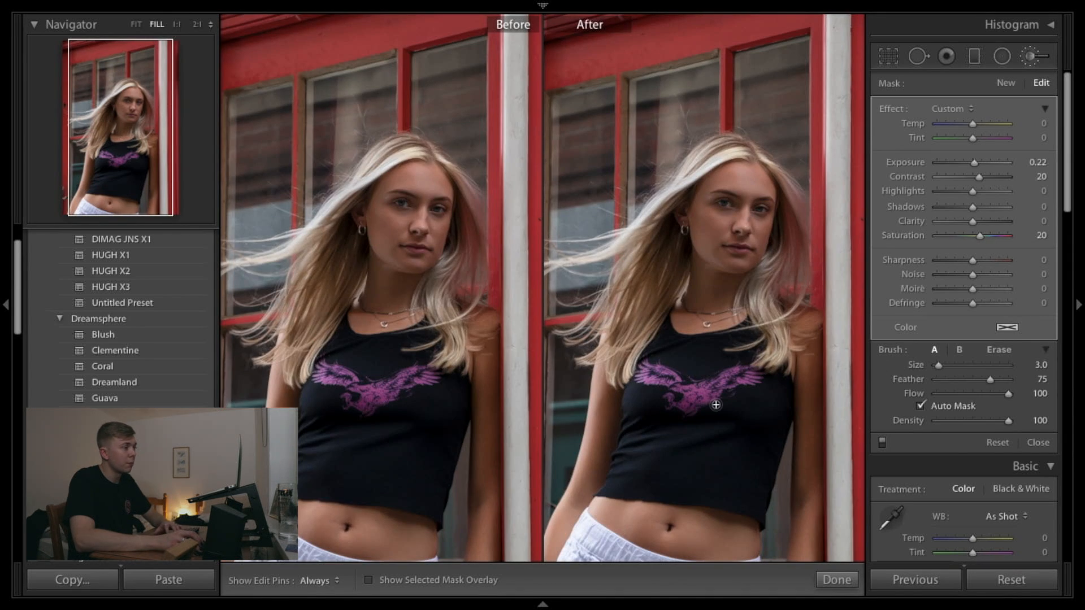
key(y)
click(984, 233)
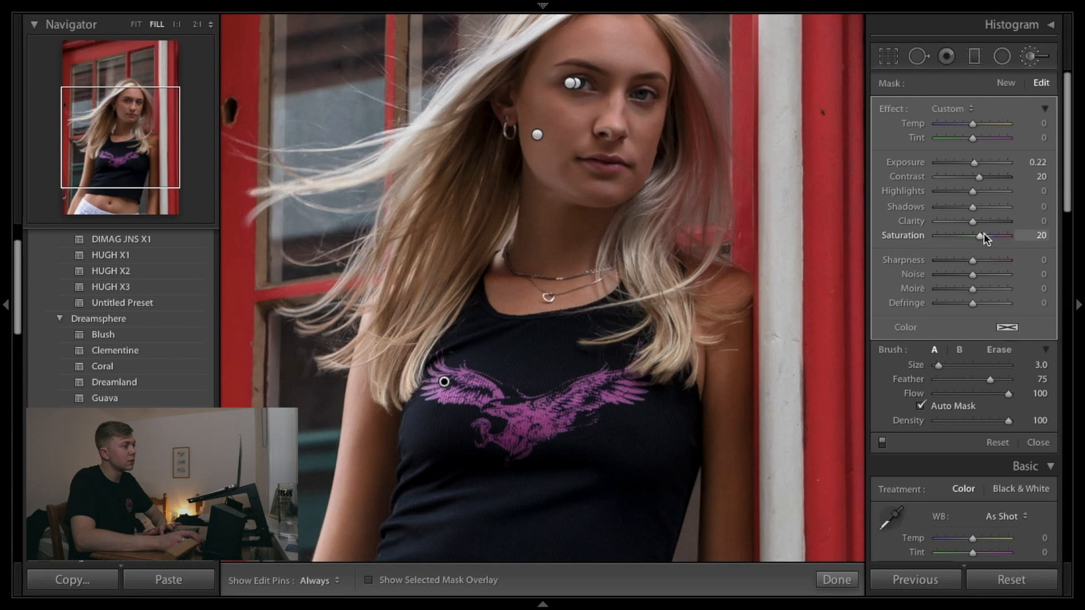
key(Up)
key(Up)
key(Up)
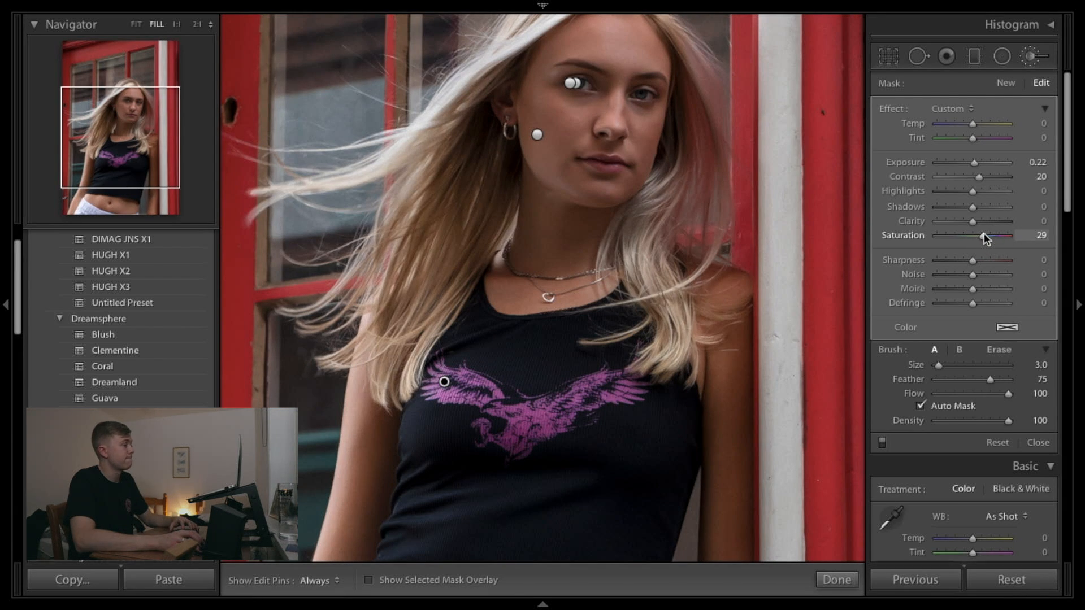
- Compare the edit side by side with the original, close the brush, and return to the single view
key(y)
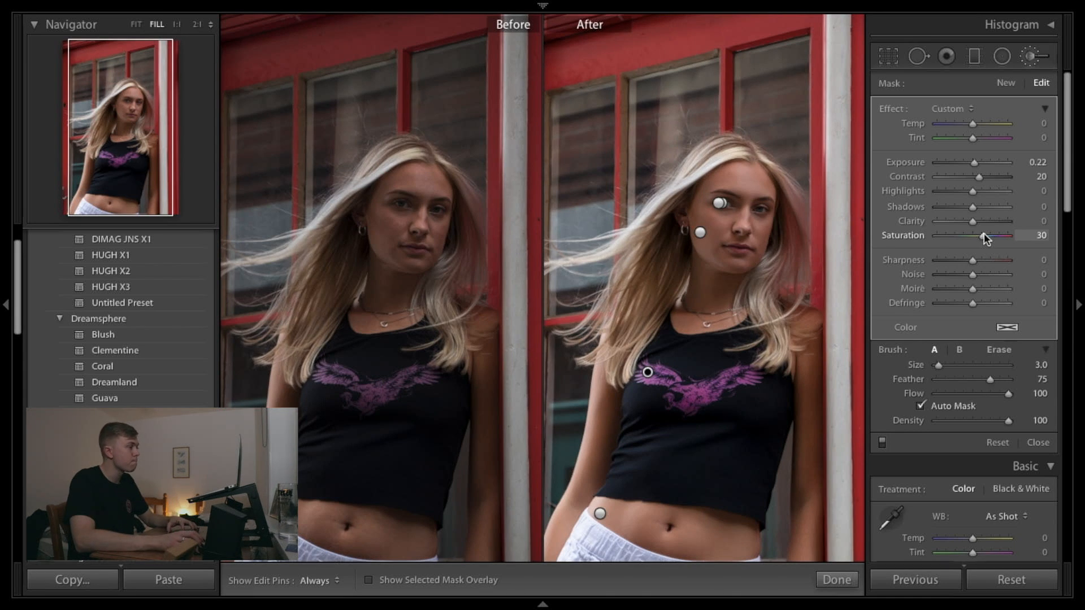
click(841, 584)
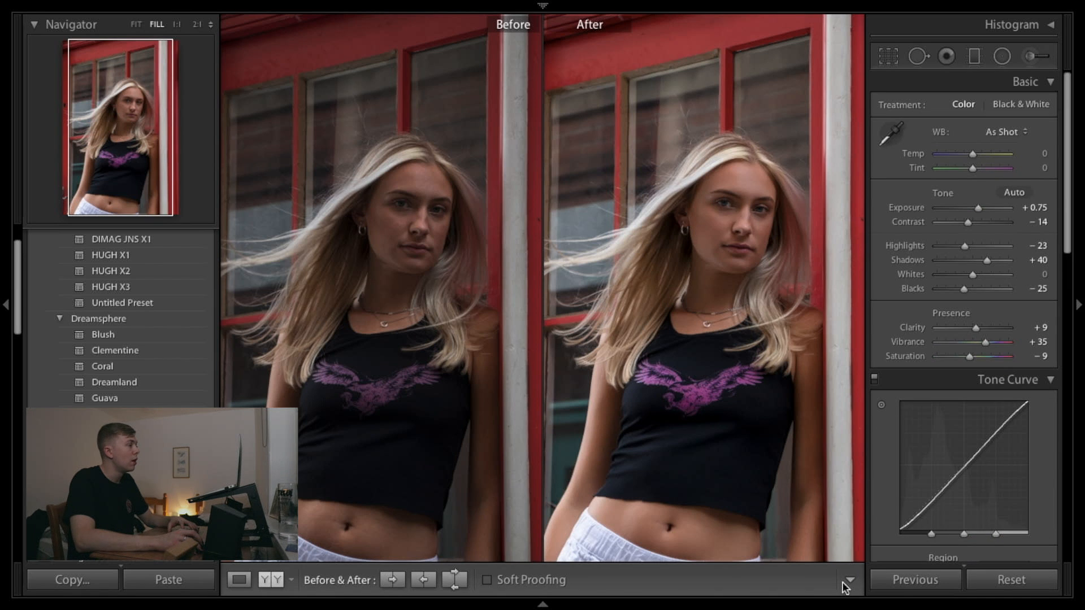
key(y)
scroll(640, 272, up, 5)
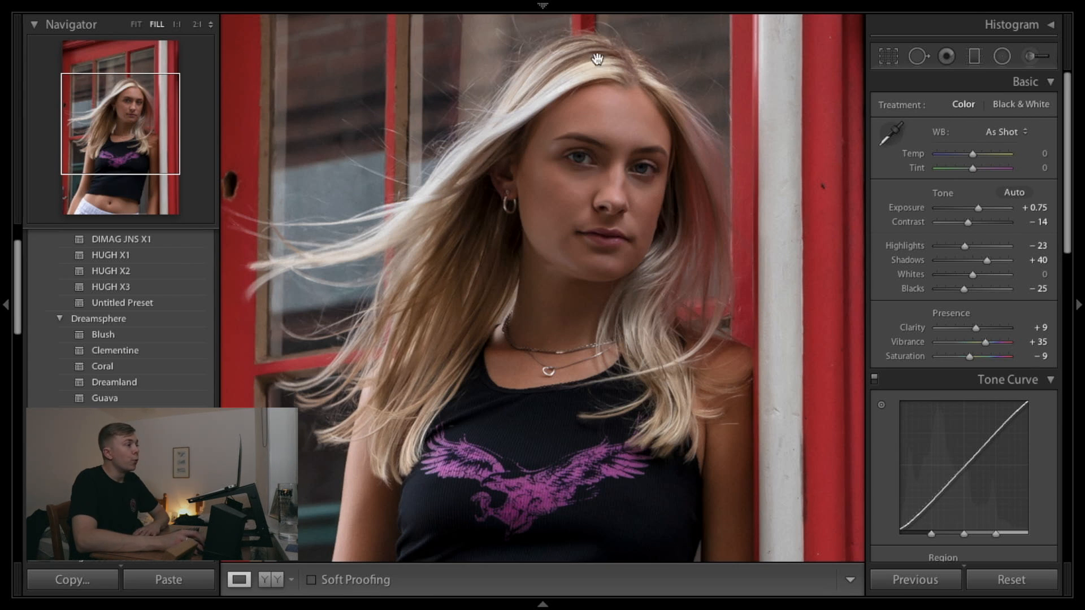
- Start a new Dodge (Lighten) brush with contrast 12, highlights 15, shadows 17, clarity 25, saturation 9 and sharpness 29
click(1029, 54)
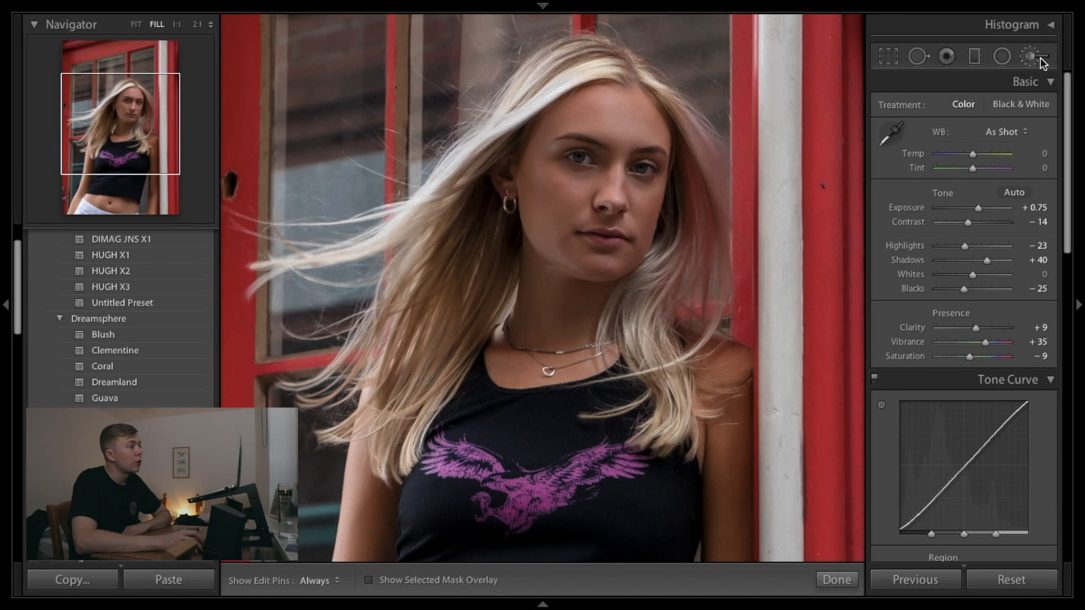
click(977, 107)
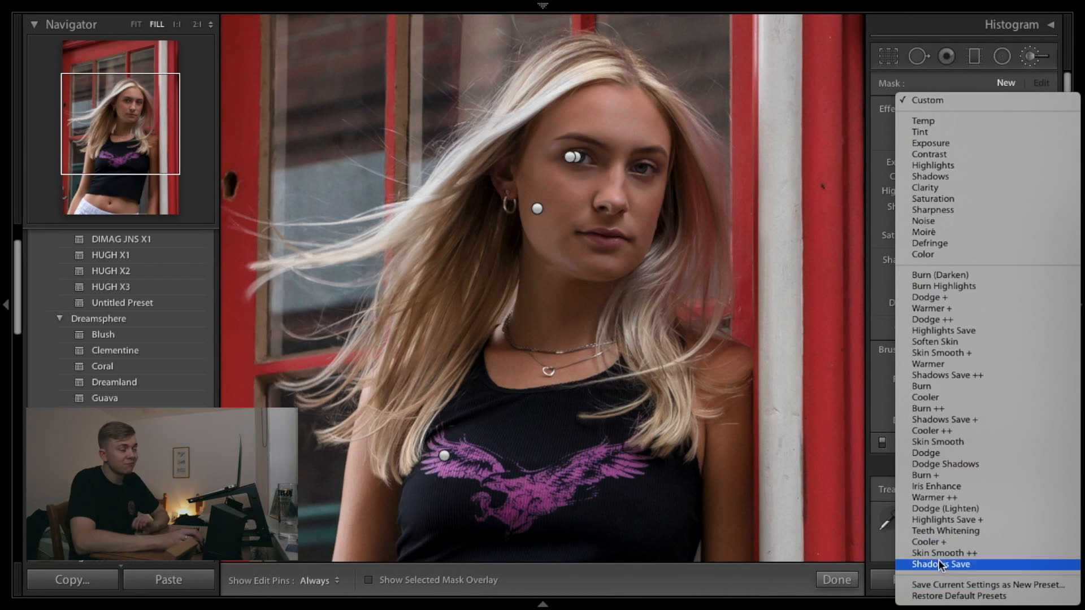
click(927, 509)
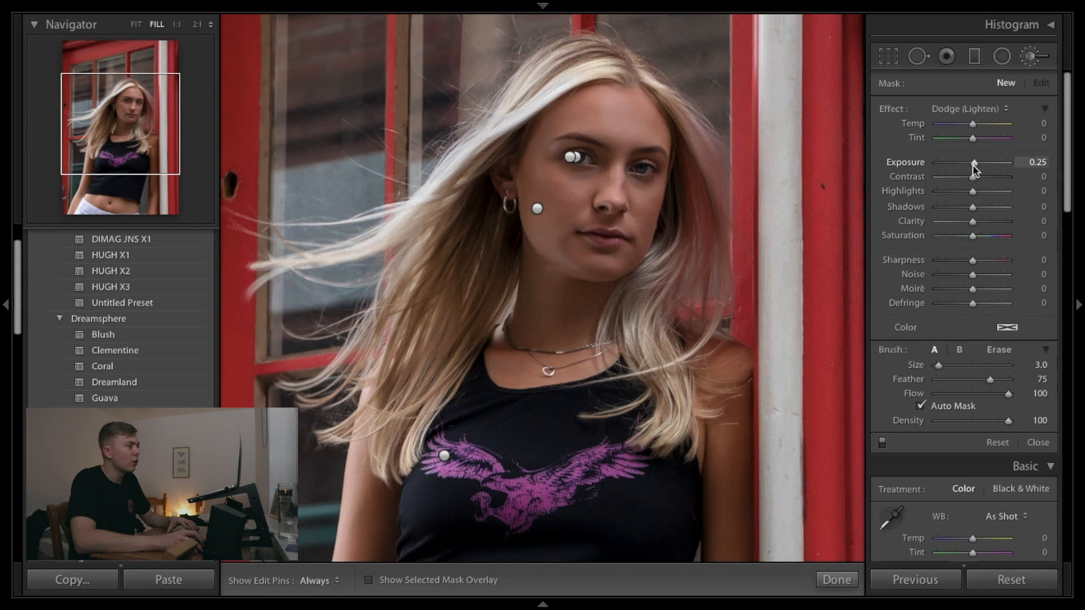
drag(972, 176, 981, 195)
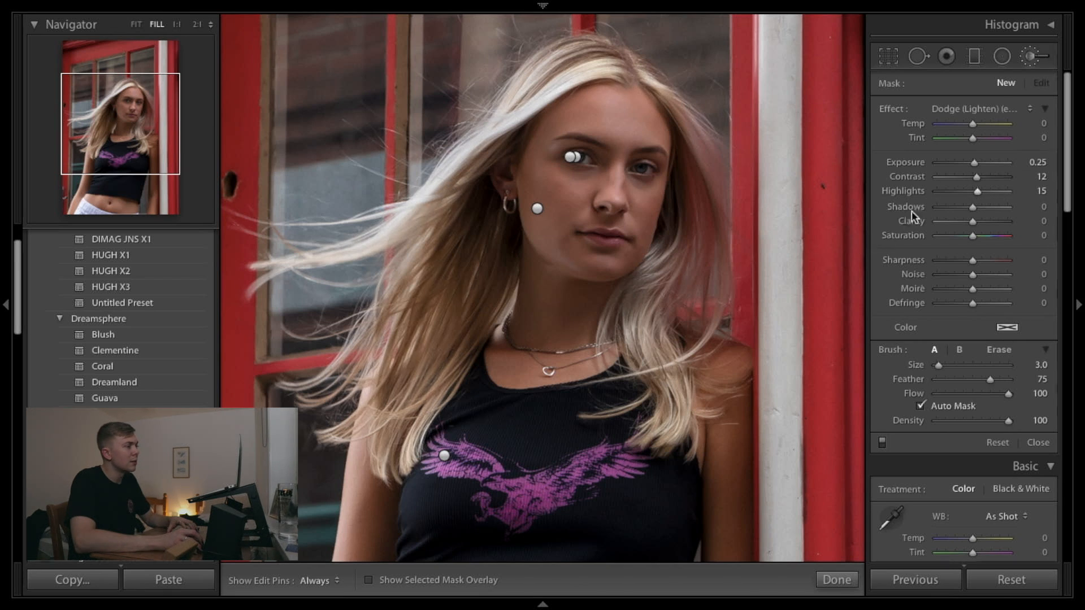
drag(973, 206, 978, 256)
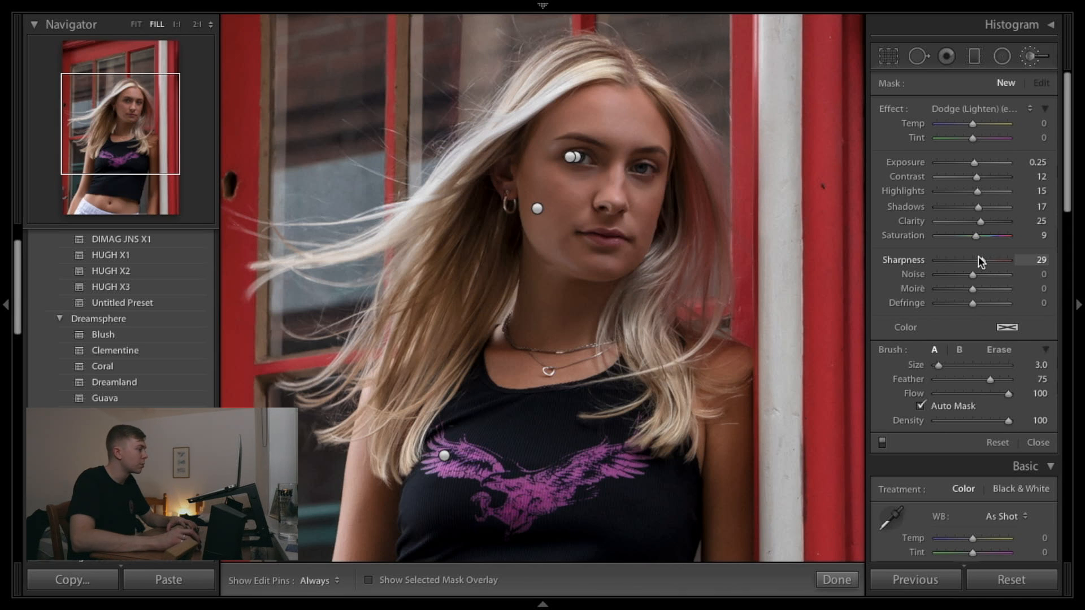
- Show the mask overlay and paint the long hair hanging at the photo's lower left with an auto-masked brush of size 11
key(bracketright)
key(bracketright)
key(bracketright)
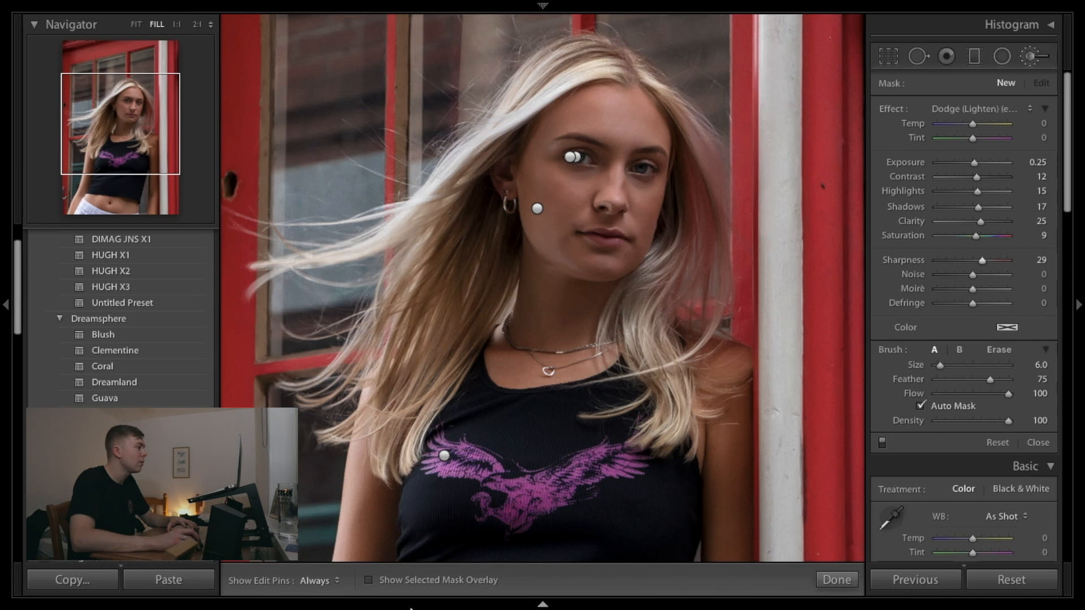
click(419, 581)
key(bracketright)
key(bracketright)
key(bracketright)
key(bracketright)
key(bracketright)
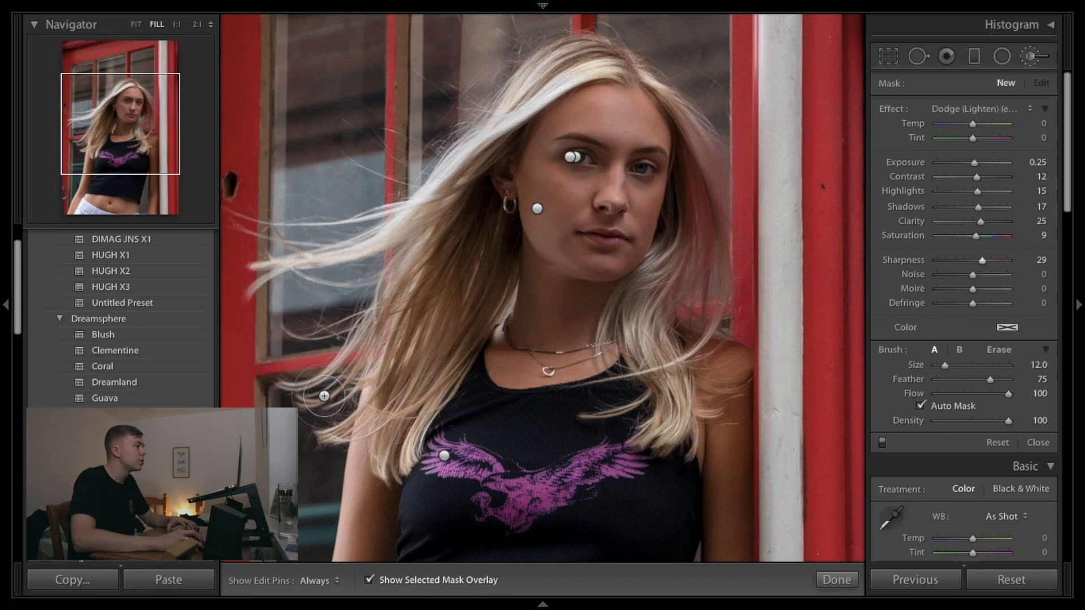
key(h)
mouse_move(398, 328)
mouse_down()
mouse_move(425, 220)
mouse_move(444, 195)
mouse_move(403, 367)
mouse_move(379, 412)
mouse_move(394, 448)
mouse_move(462, 315)
mouse_move(472, 244)
mouse_move(432, 373)
mouse_move(394, 388)
mouse_move(427, 269)
mouse_up()
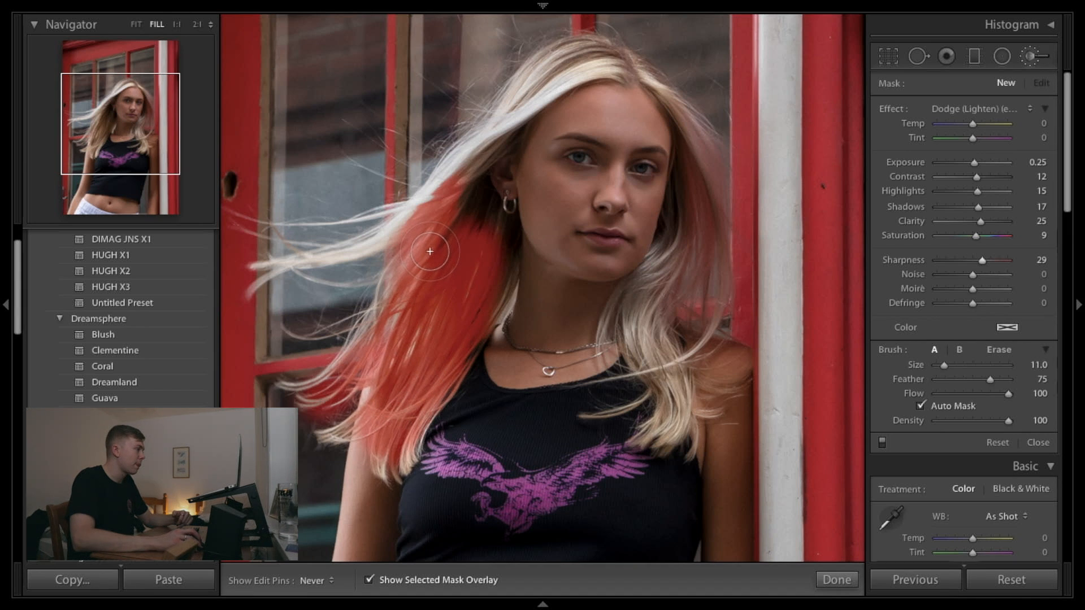
key(h)
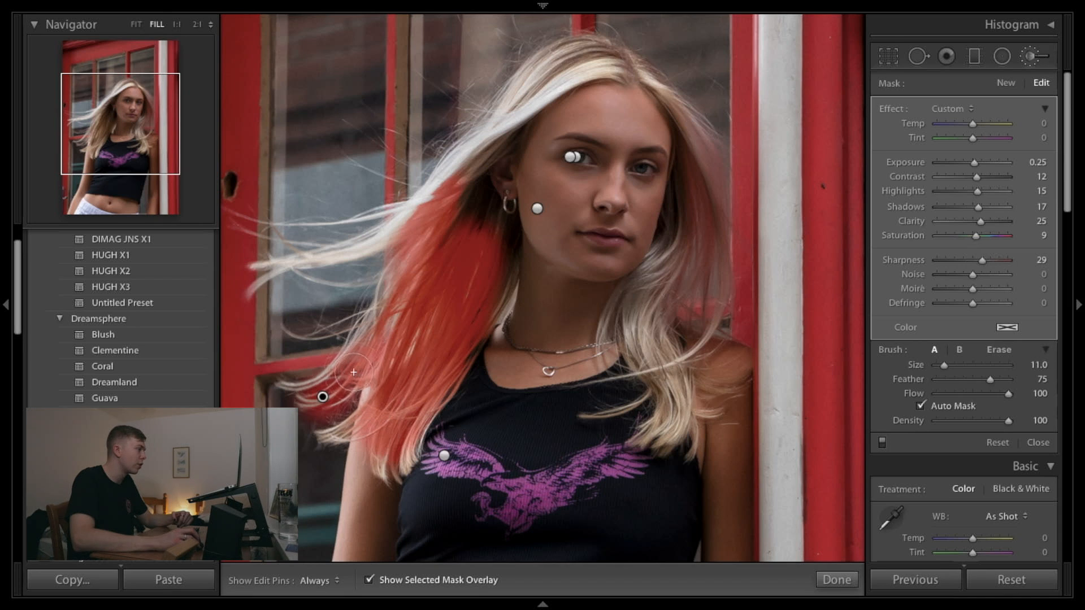
- Erase mask spill around the loose hair tips at the photo's lower left with a size 4 eraser
key(alt)
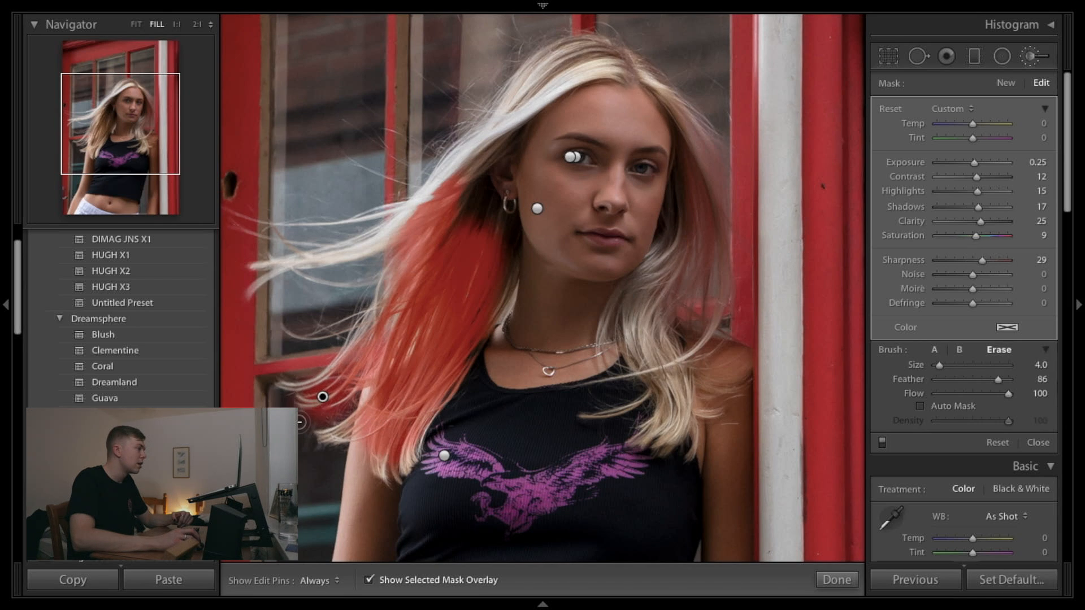
key(h)
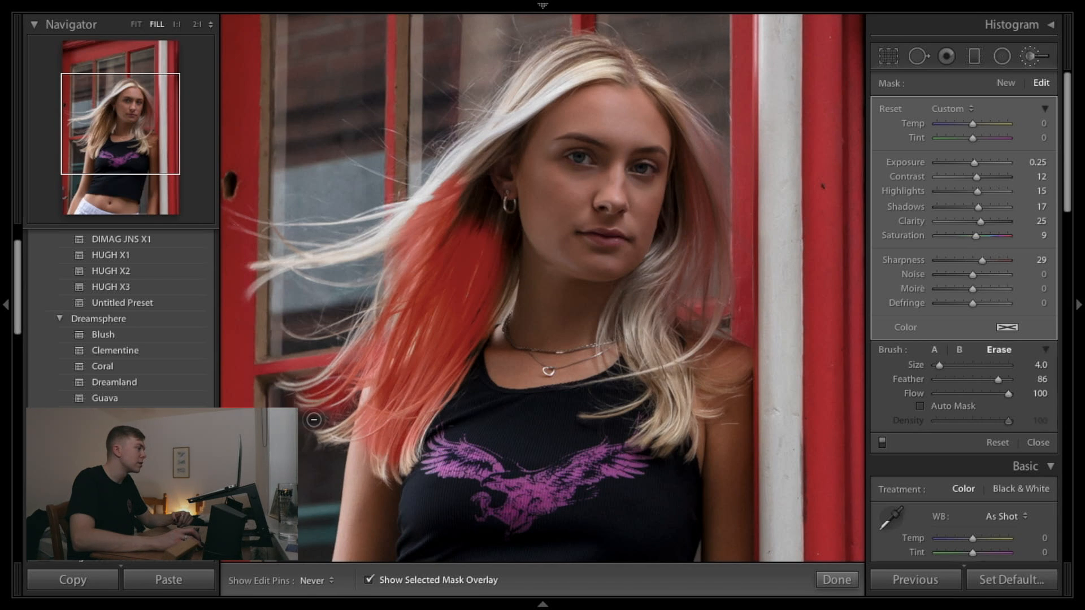
key(h)
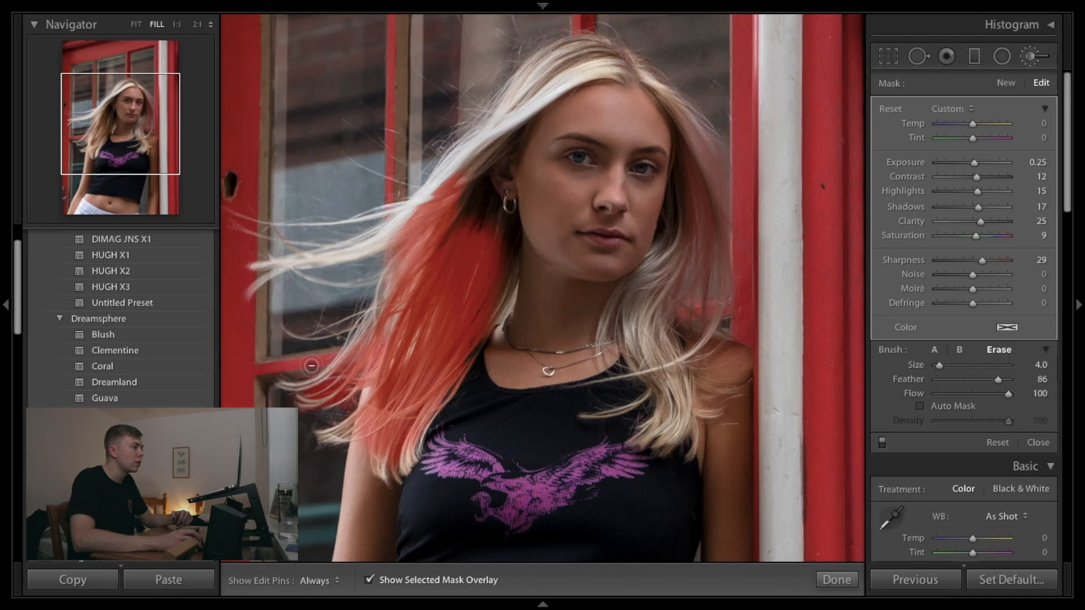
key(h)
key(h)
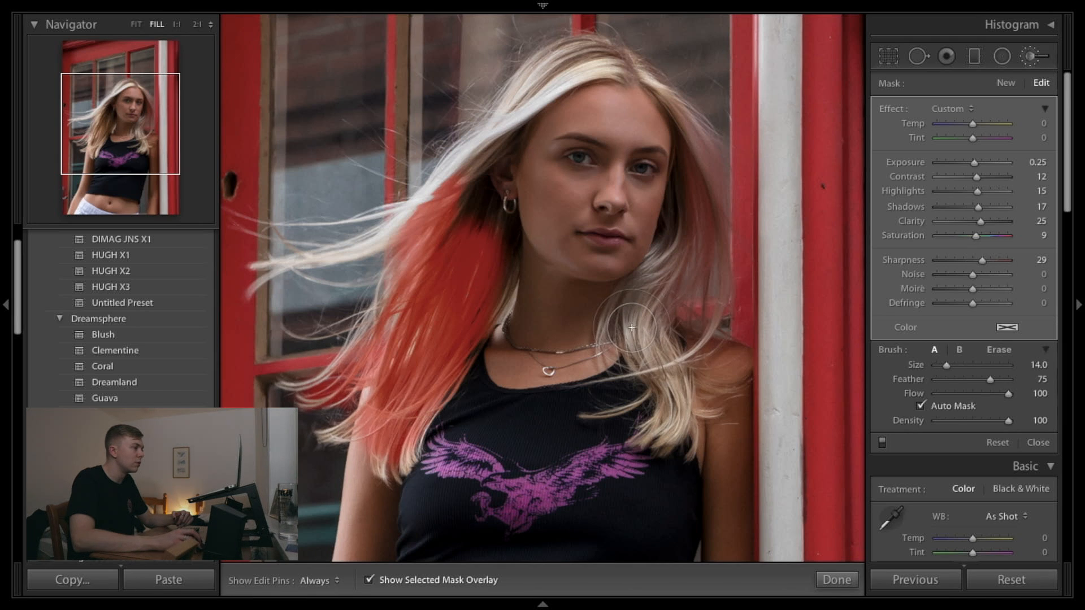
- Paint the mask over the lower hair falling across the shoulder on the photo's right with a size 10 brush
key(h)
key(h)
drag(644, 341, 637, 330)
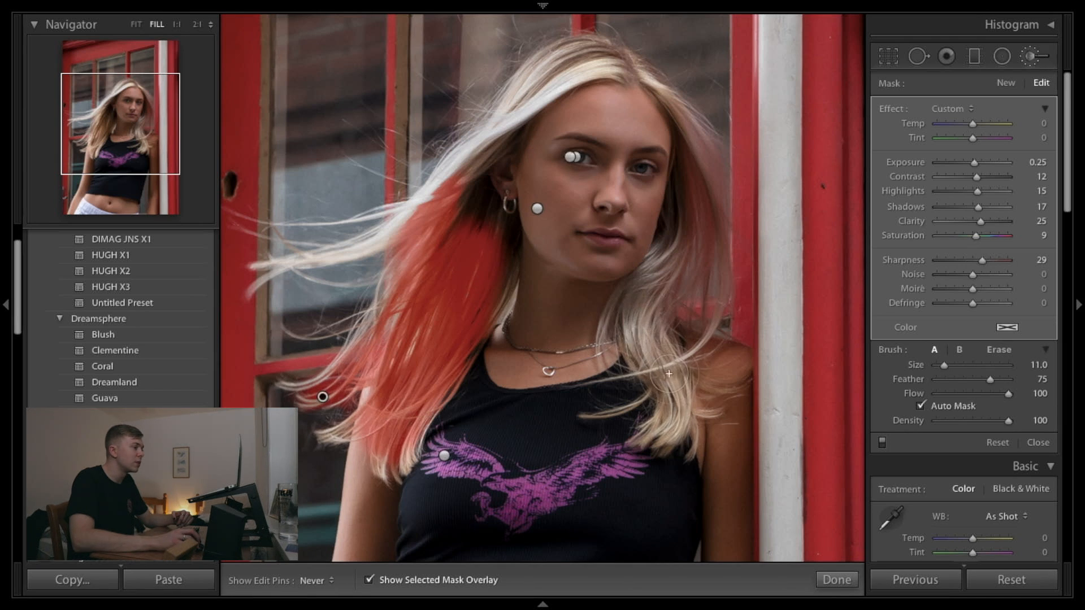
key(h)
scroll(668, 400, down, 1)
mouse_move(675, 395)
mouse_down()
mouse_move(659, 444)
mouse_move(672, 427)
mouse_move(656, 322)
mouse_move(636, 280)
mouse_up()
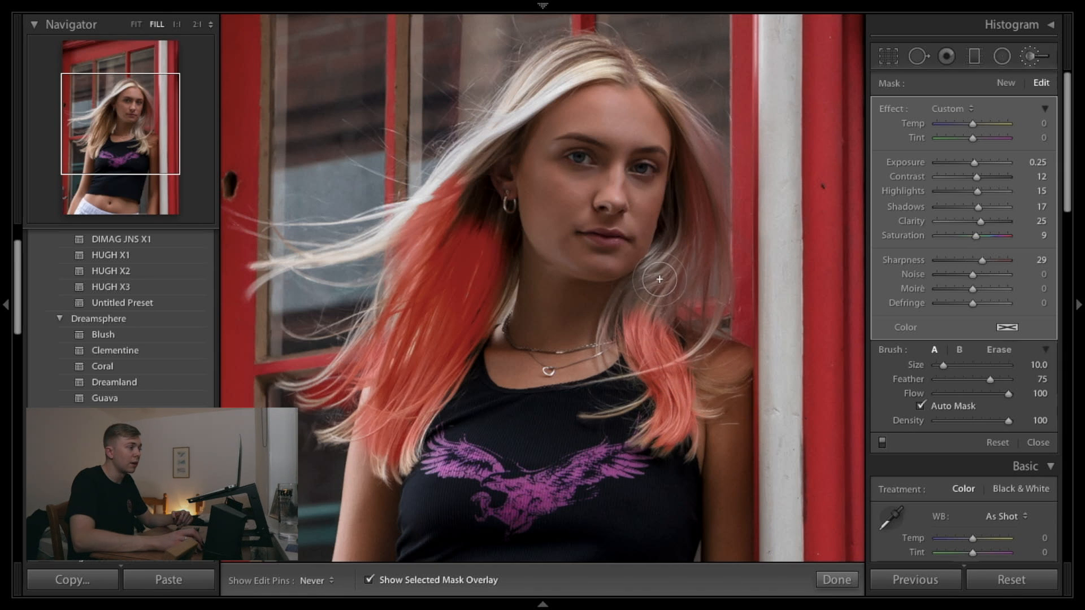
- Extend the hair mask up beside the cheek and eye on the photo's right with a size 9 brush
key(h)
scroll(682, 291, up, 1)
scroll(681, 291, up, 2)
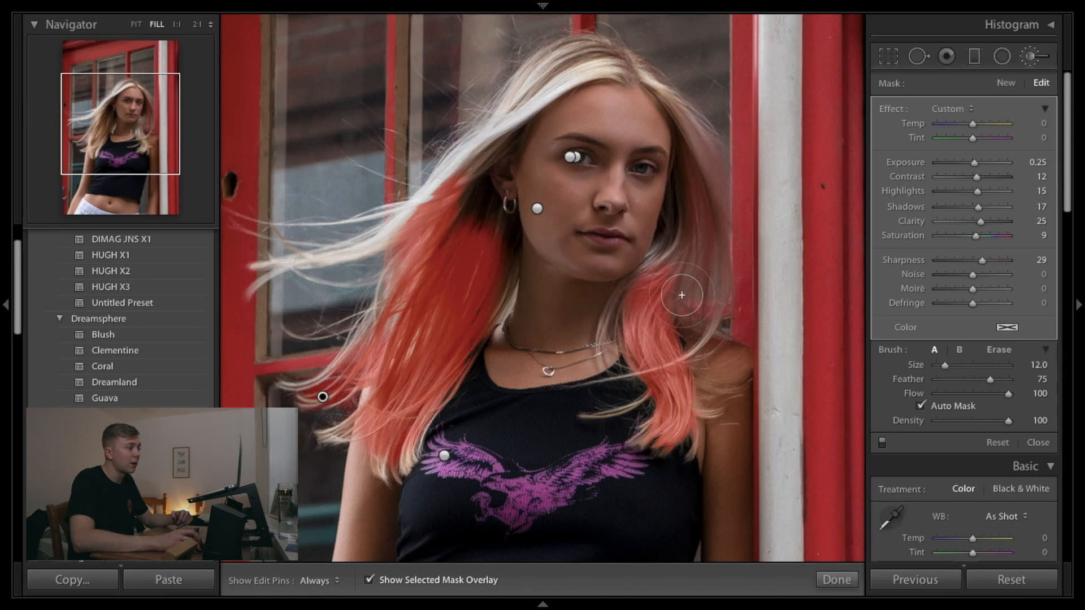
scroll(662, 300, down, 4)
key(h)
mouse_move(686, 191)
mouse_down()
mouse_move(692, 258)
mouse_move(669, 302)
mouse_move(668, 355)
mouse_move(659, 317)
mouse_up()
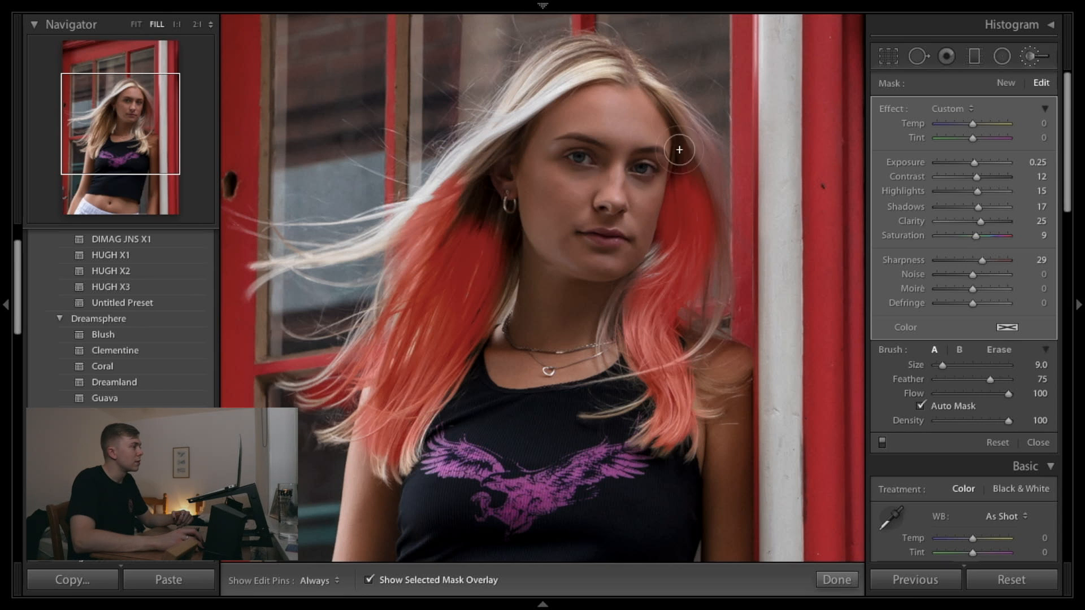
- Paint the mask over the hair above the ear, across the crown and down the other side of the forehead at size 6
key(h)
scroll(480, 181, down, 3)
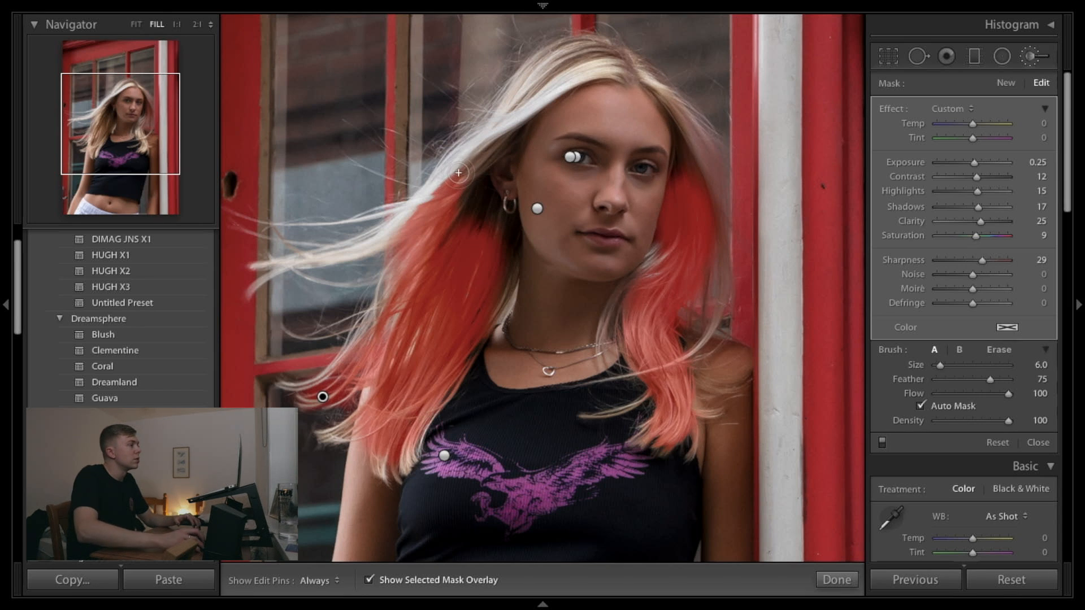
key(h)
mouse_move(472, 150)
mouse_down()
mouse_move(515, 98)
mouse_move(511, 113)
mouse_up()
key(h)
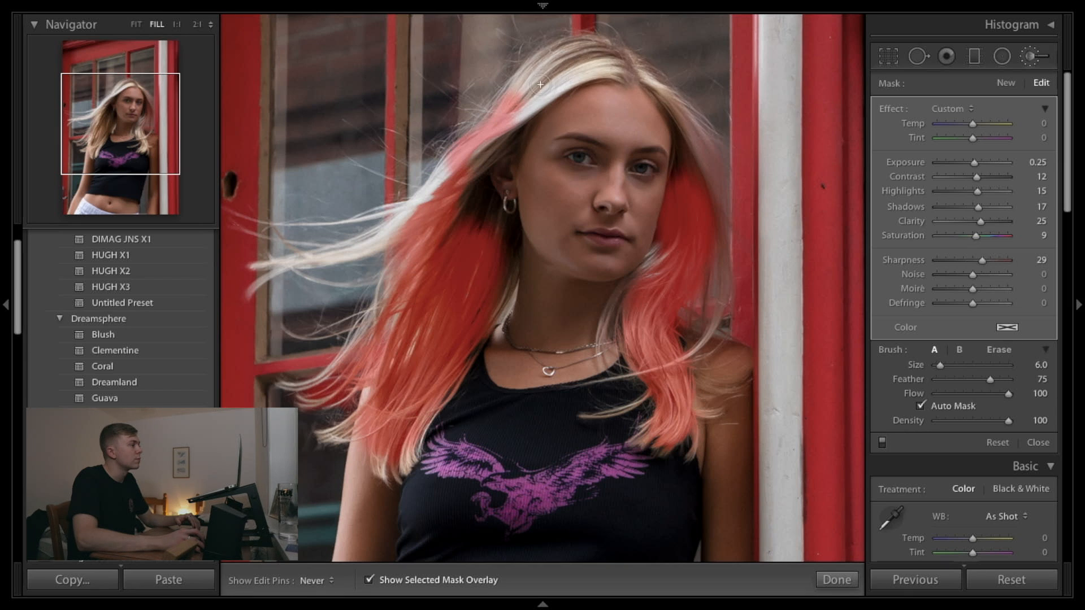
mouse_move(519, 72)
mouse_down()
mouse_move(578, 40)
mouse_move(511, 98)
mouse_move(579, 69)
mouse_move(516, 110)
mouse_move(574, 73)
mouse_move(542, 93)
mouse_up()
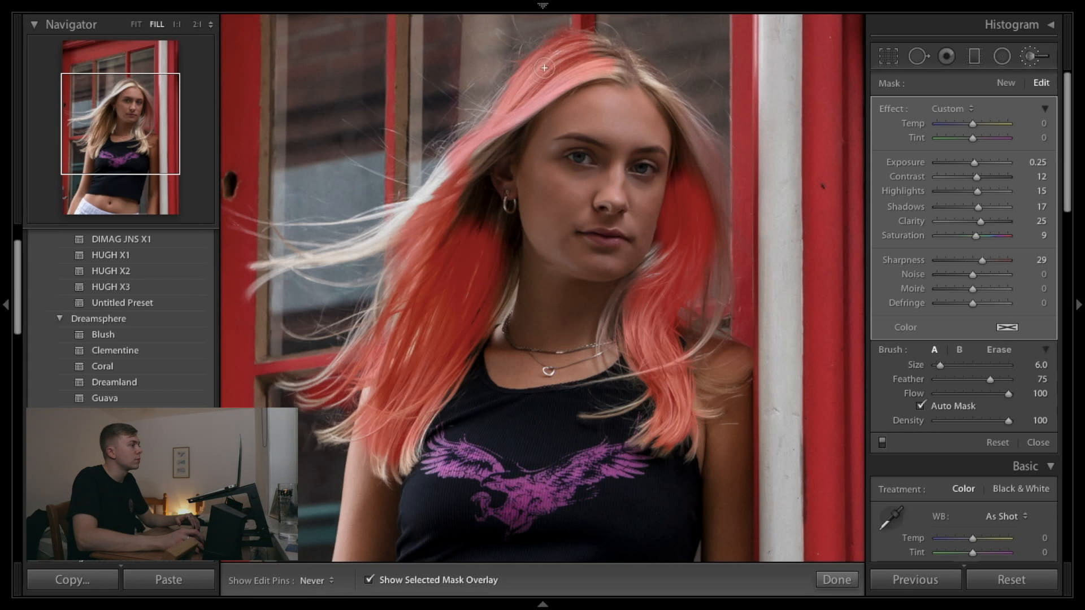
mouse_move(613, 59)
mouse_down()
mouse_move(666, 94)
mouse_move(696, 142)
mouse_move(710, 202)
mouse_move(679, 108)
mouse_up()
- Paint the mask from beside the ear along the windblown strands at the photo's left with a size 5 brush
key(h)
key(bracketleft)
key(h)
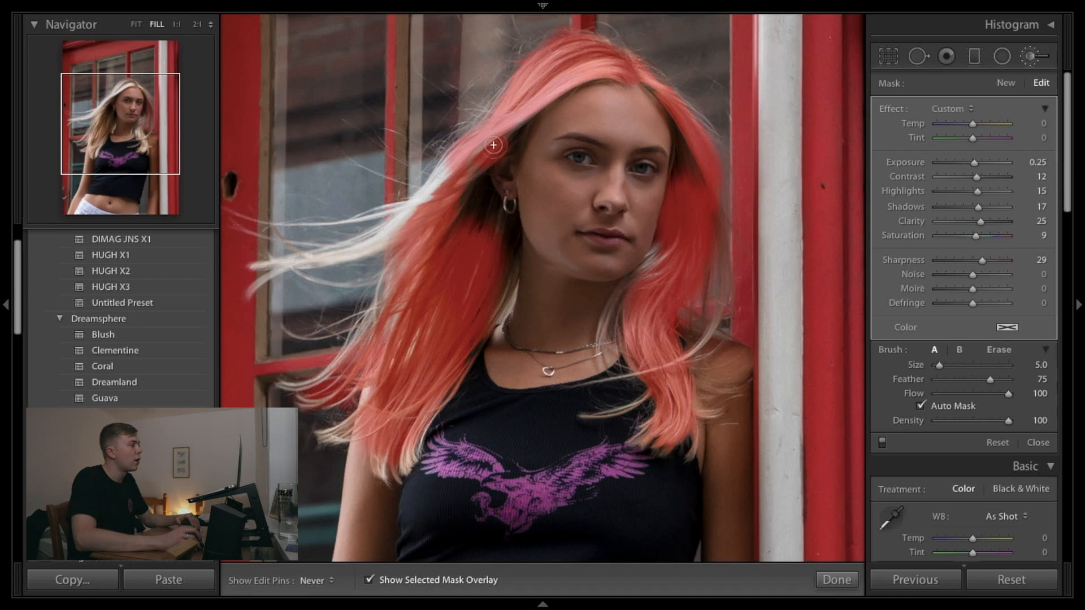
key(h)
key(bracketleft)
key(h)
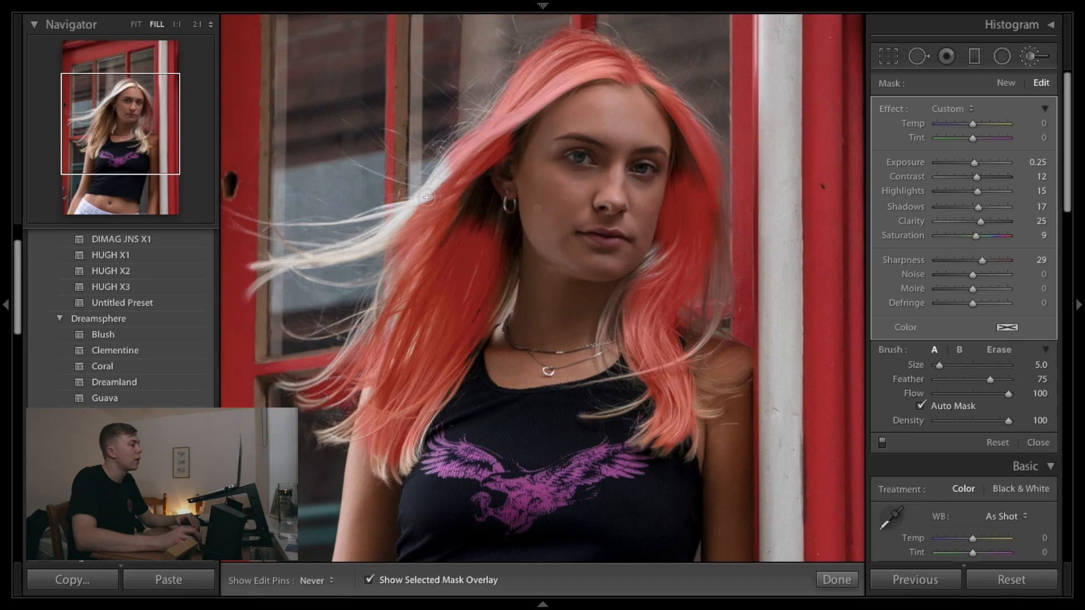
drag(373, 241, 362, 247)
mouse_move(282, 262)
mouse_down()
mouse_move(329, 252)
mouse_move(439, 188)
mouse_move(412, 274)
mouse_move(385, 297)
mouse_move(364, 345)
mouse_up()
- Fill in the remaining gaps in the lower hair at the photo's left, varying the brush size from 9 down to 5
key(bracketright)
key(bracketright)
key(bracketright)
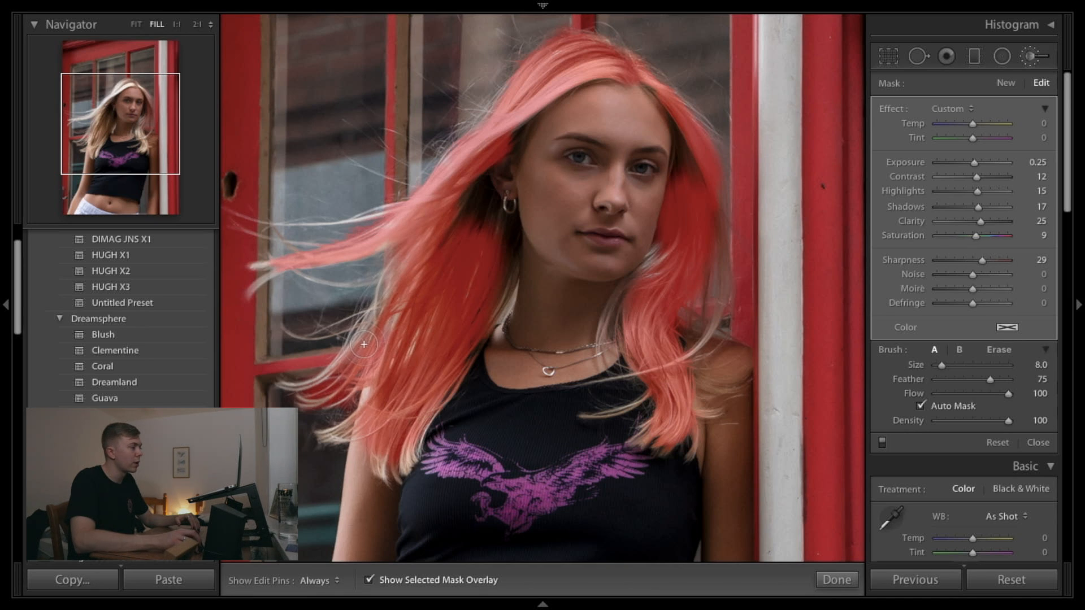
key(bracketright)
key(bracketright)
key(bracketright)
key(bracketright)
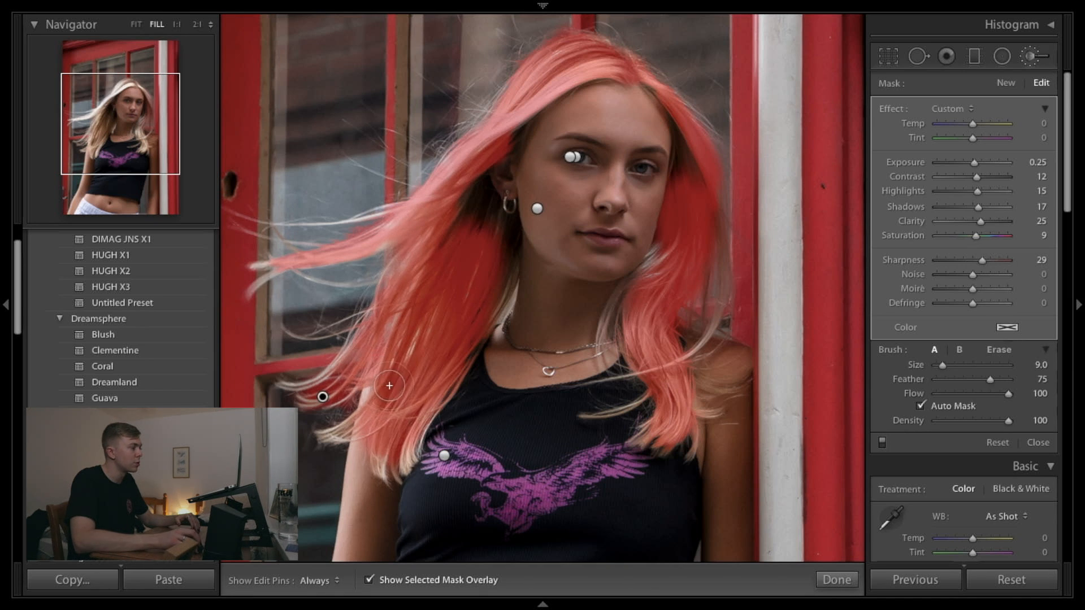
scroll(423, 326, down, 4)
scroll(424, 326, up, 2)
drag(417, 380, 413, 445)
key(bracketleft)
key(bracketleft)
key(bracketleft)
key(bracketleft)
key(h)
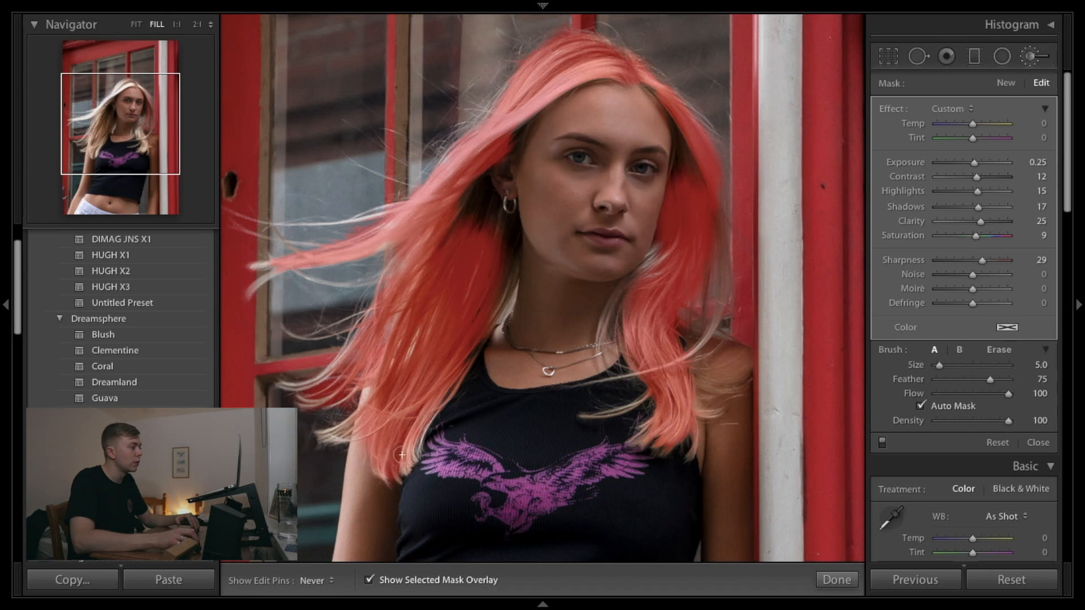
- Mask the thin strands over the shoulder at the photo's right with a size 2 brush
key(h)
key(h)
key(h)
key(bracketleft)
key(bracketleft)
key(bracketleft)
key(bracketleft)
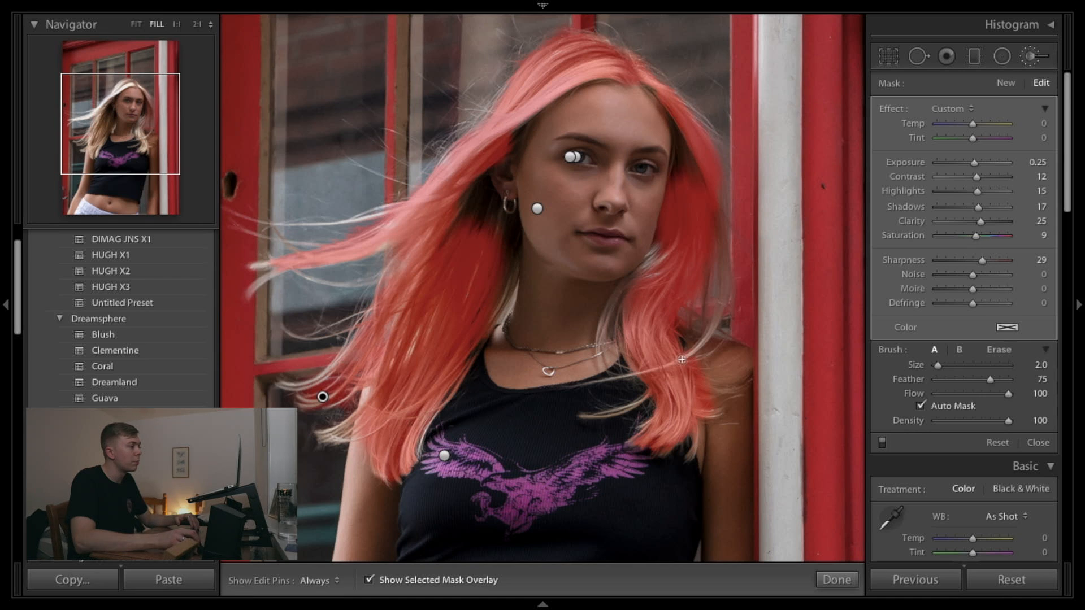
key(h)
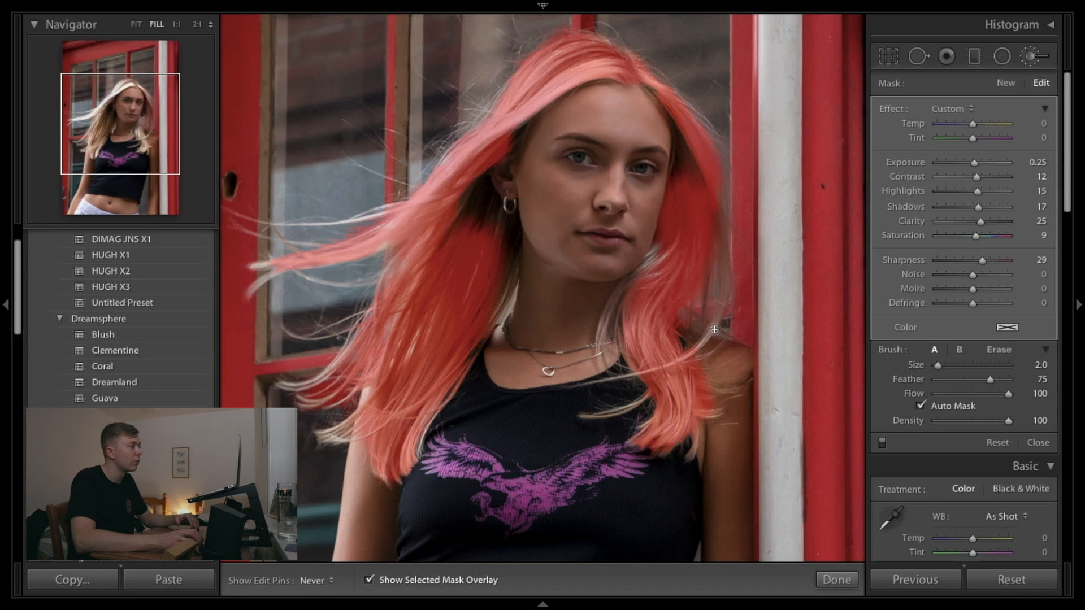
key(h)
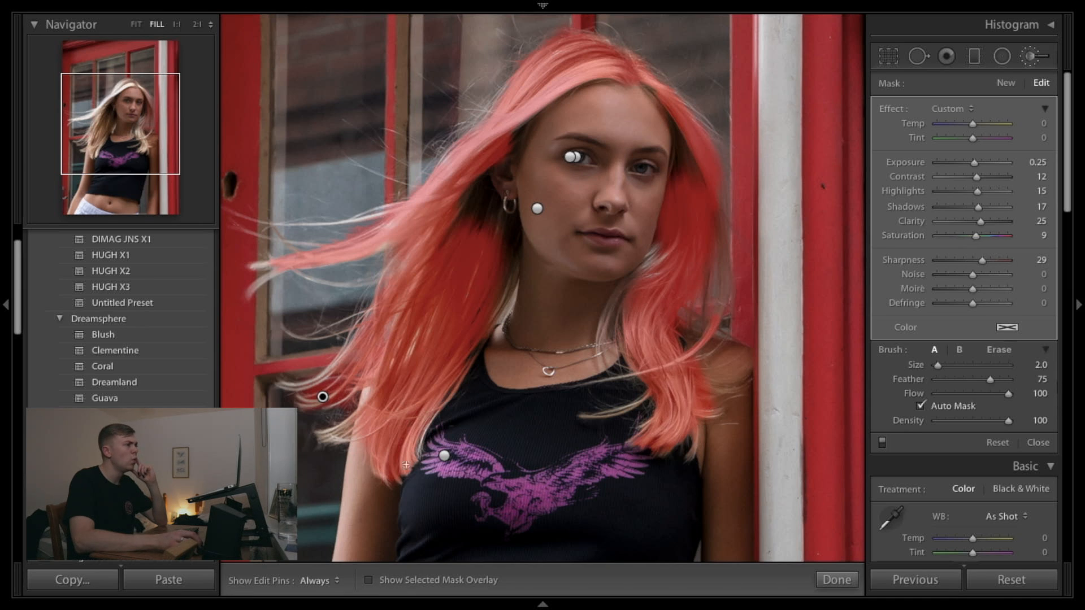
- Hide the mask overlay and set the hair adjustment's contrast to -1, highlights to -10 and clarity to 20
click(386, 580)
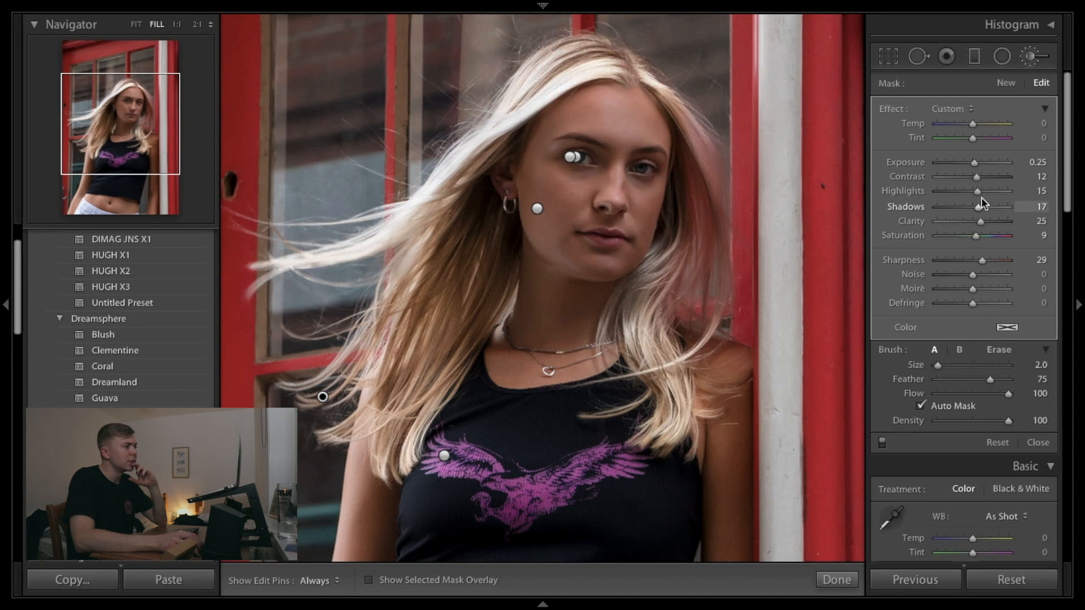
drag(978, 222, 977, 222)
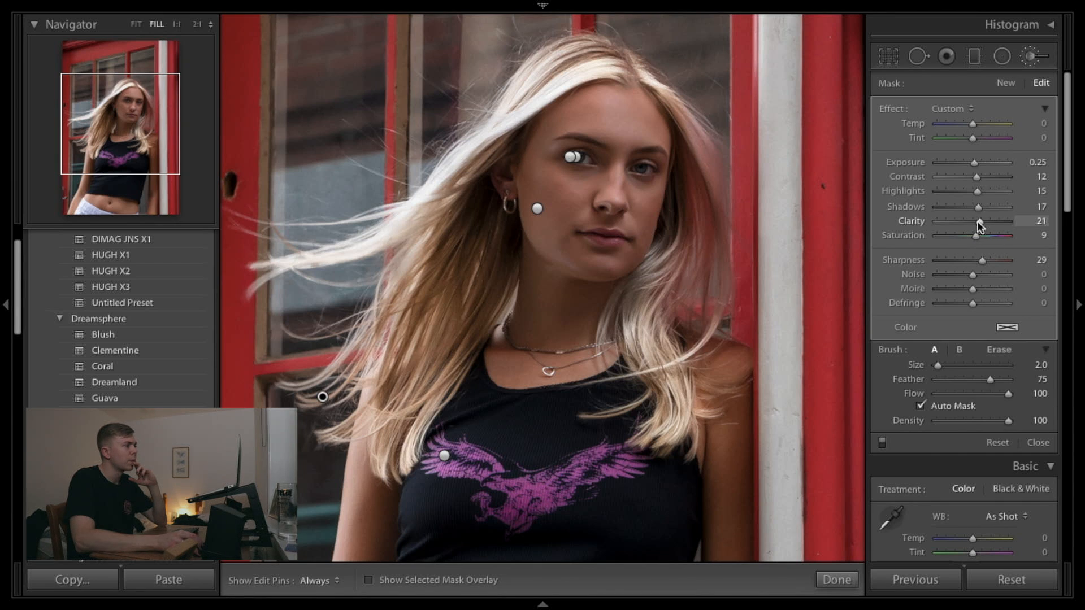
drag(986, 176, 955, 195)
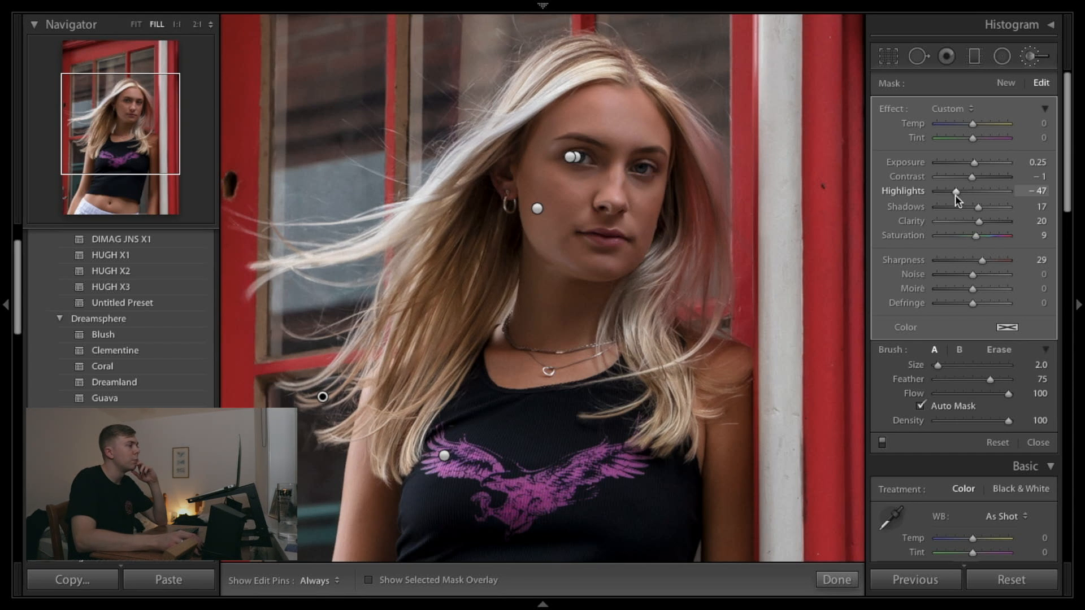
mouse_move(955, 195)
mouse_down()
mouse_move(978, 194)
mouse_move(968, 195)
mouse_up()
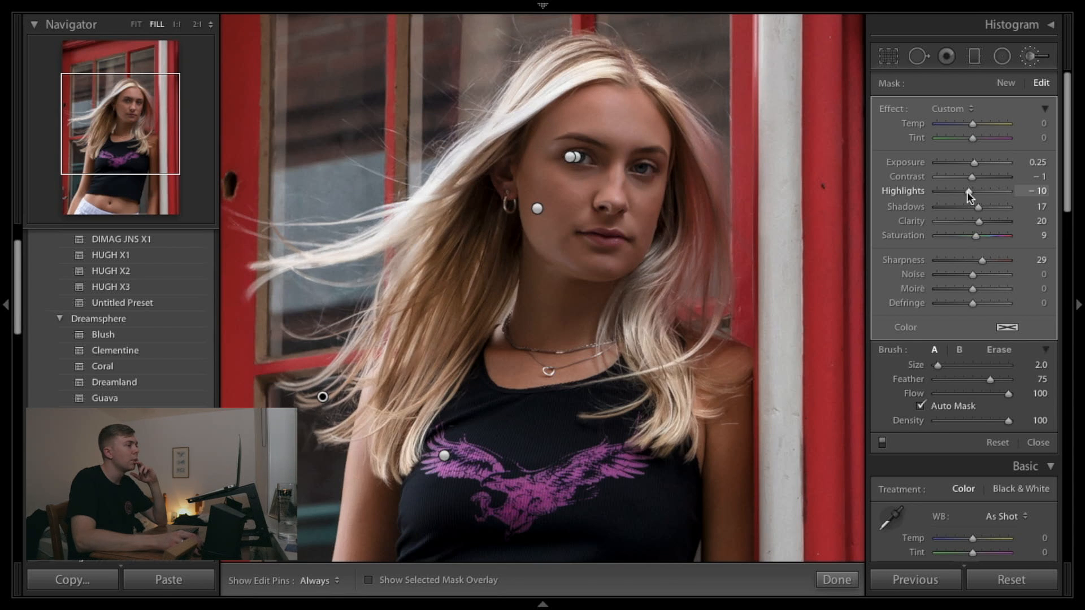
- Set the hair adjustment's exposure to 0.45, shadows and clarity to 15, saturation to 16 and sharpness to 24, and close the brush
drag(974, 165, 975, 165)
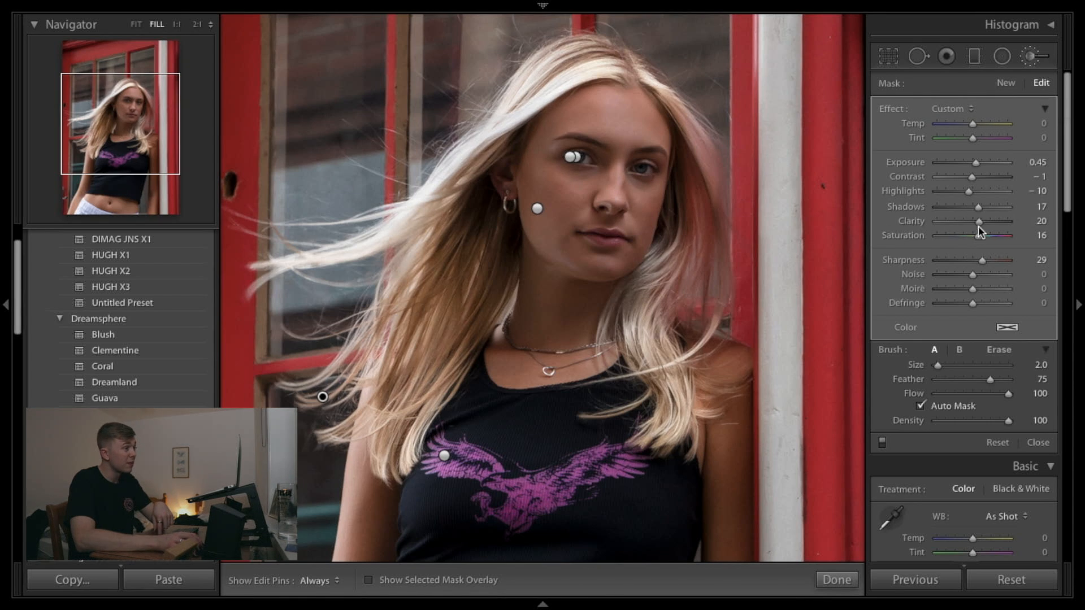
drag(983, 262, 980, 264)
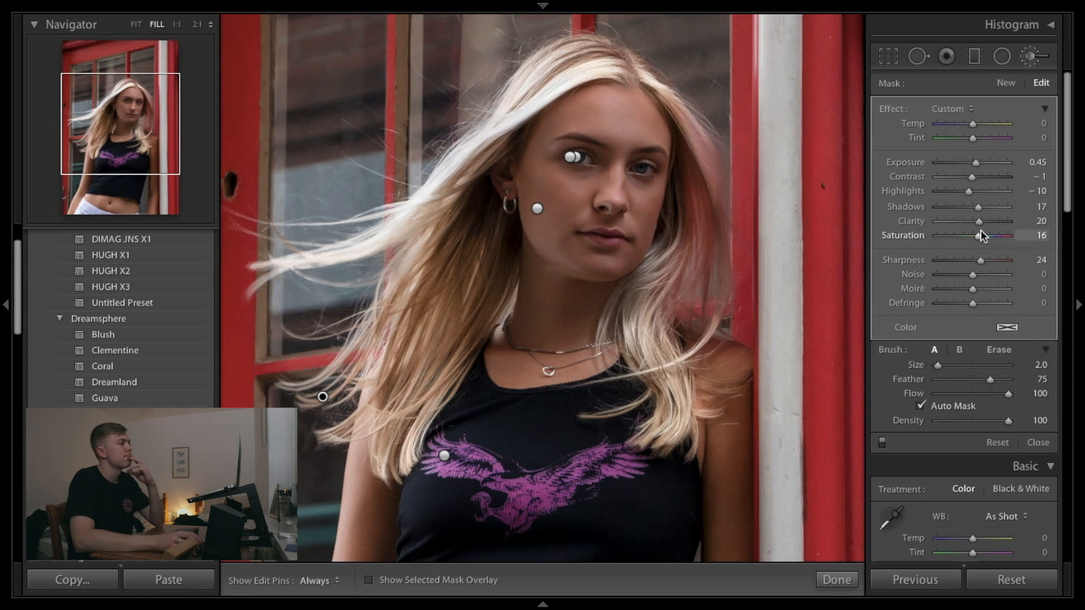
drag(981, 224, 977, 211)
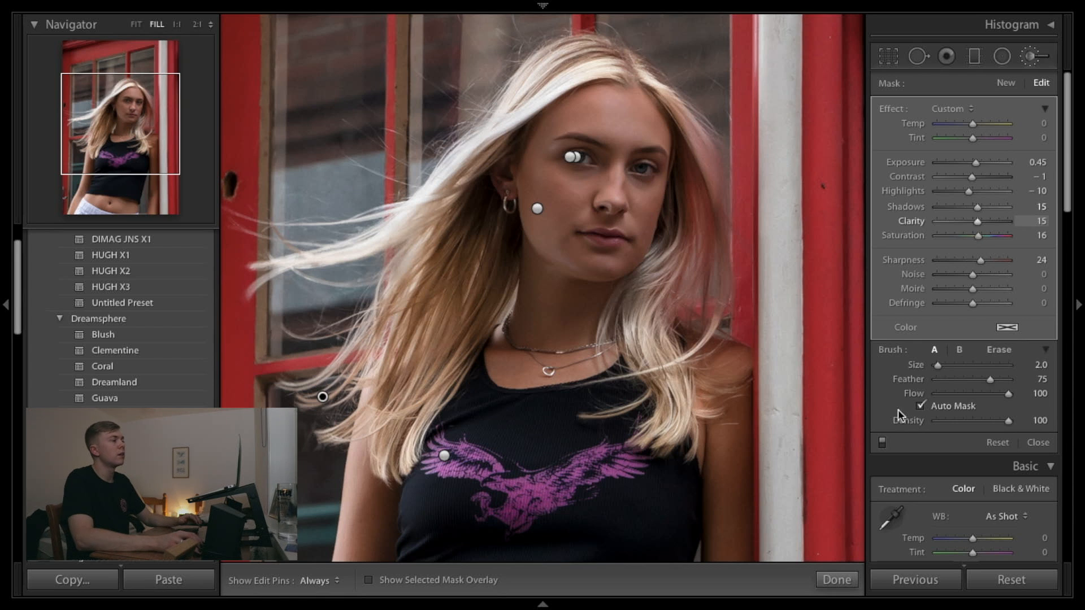
click(817, 575)
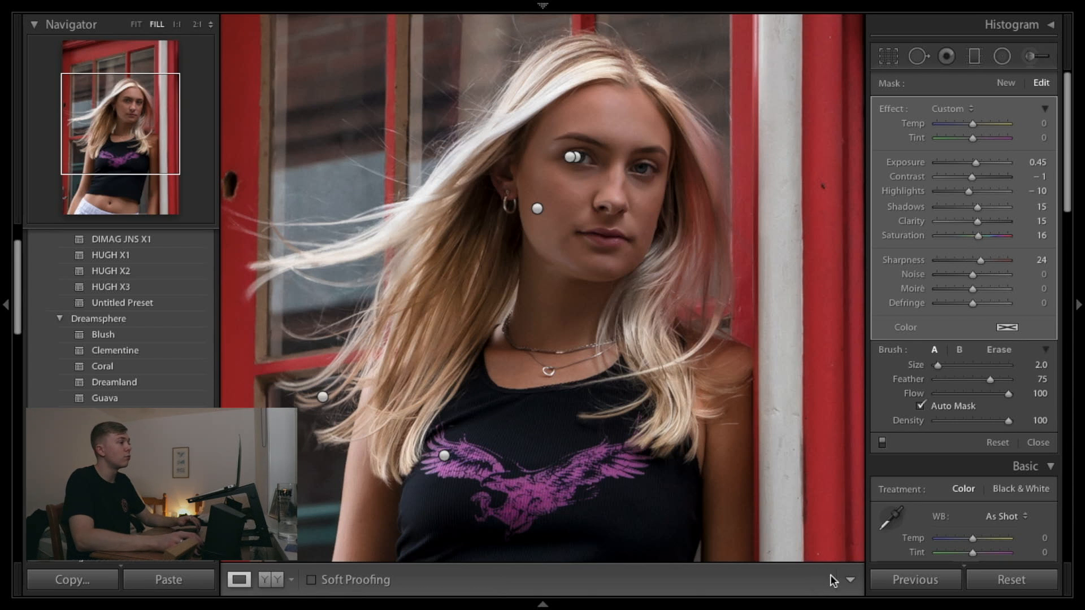
- Start a new adjustment brush with saturation -23 and exposure, contrast, highlights, shadows, clarity and sharpness all reset to 0
click(1036, 56)
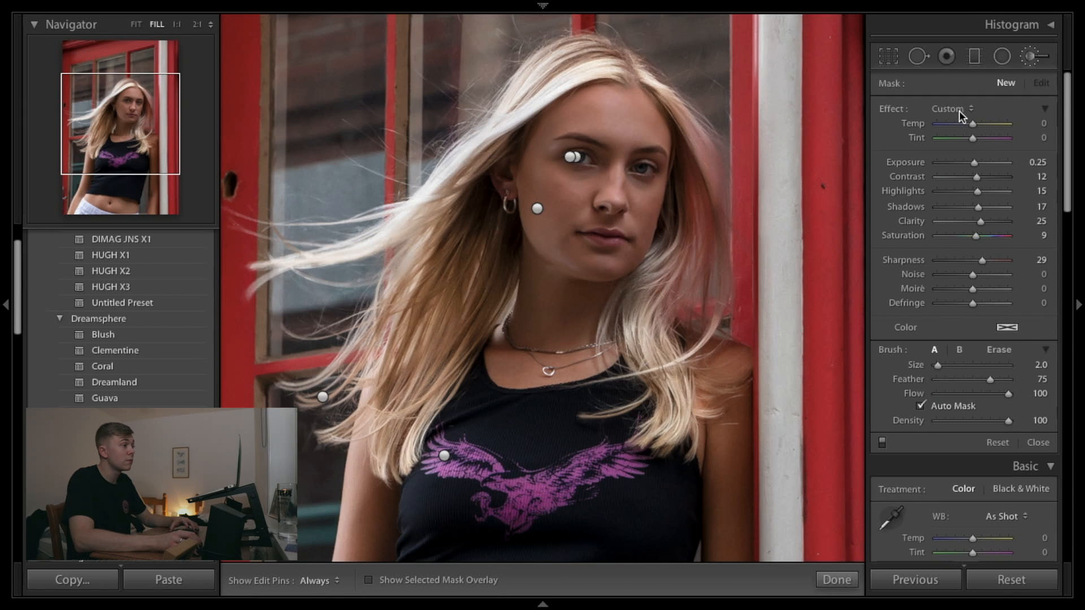
double_click(976, 162)
double_click(977, 178)
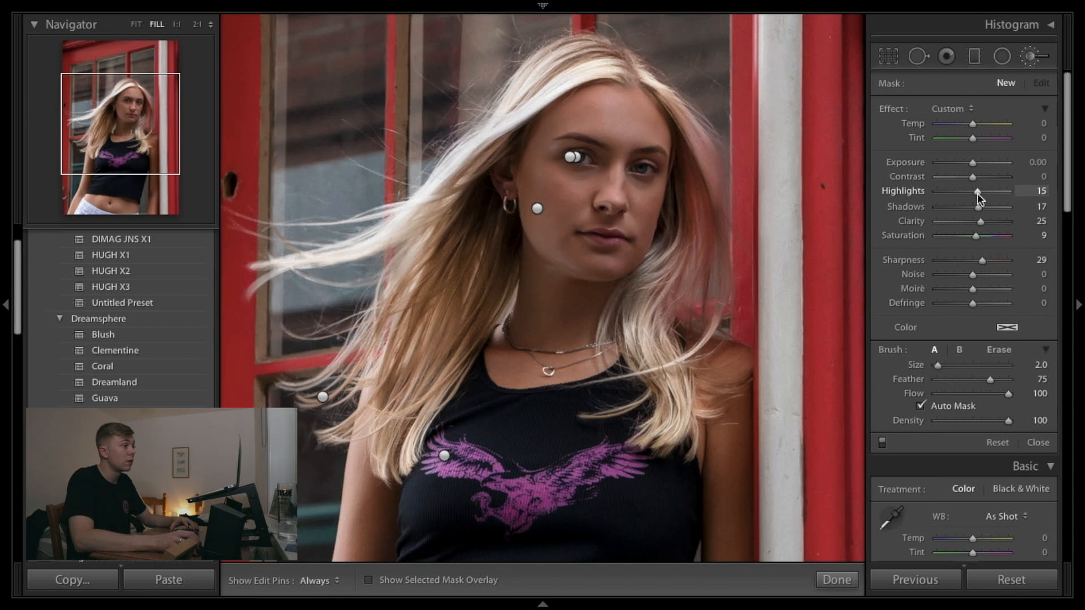
double_click(977, 193)
double_click(978, 207)
double_click(978, 219)
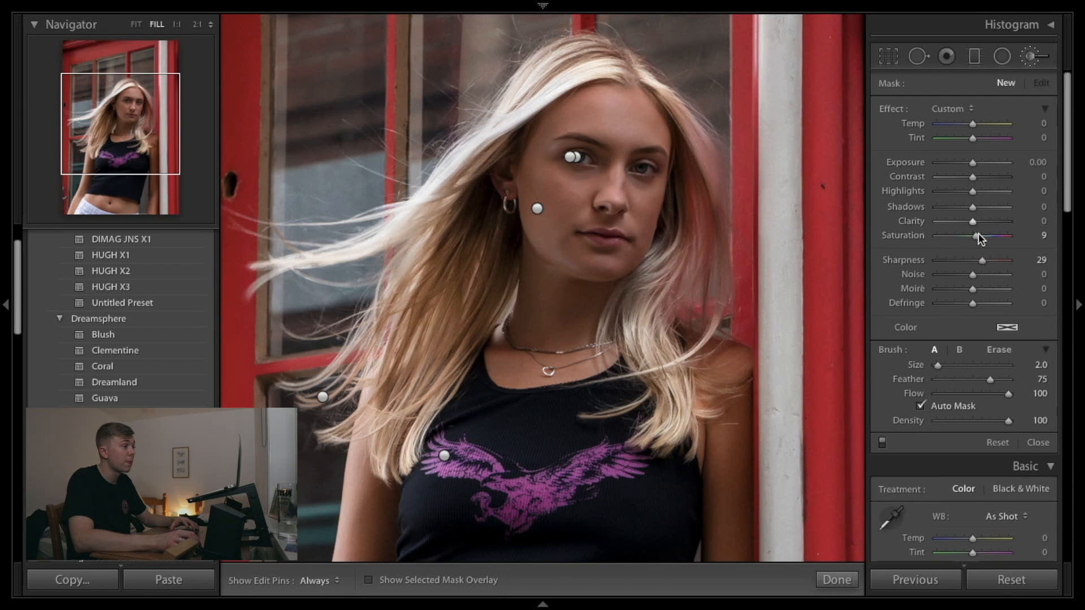
click(974, 235)
drag(975, 235, 962, 236)
double_click(981, 260)
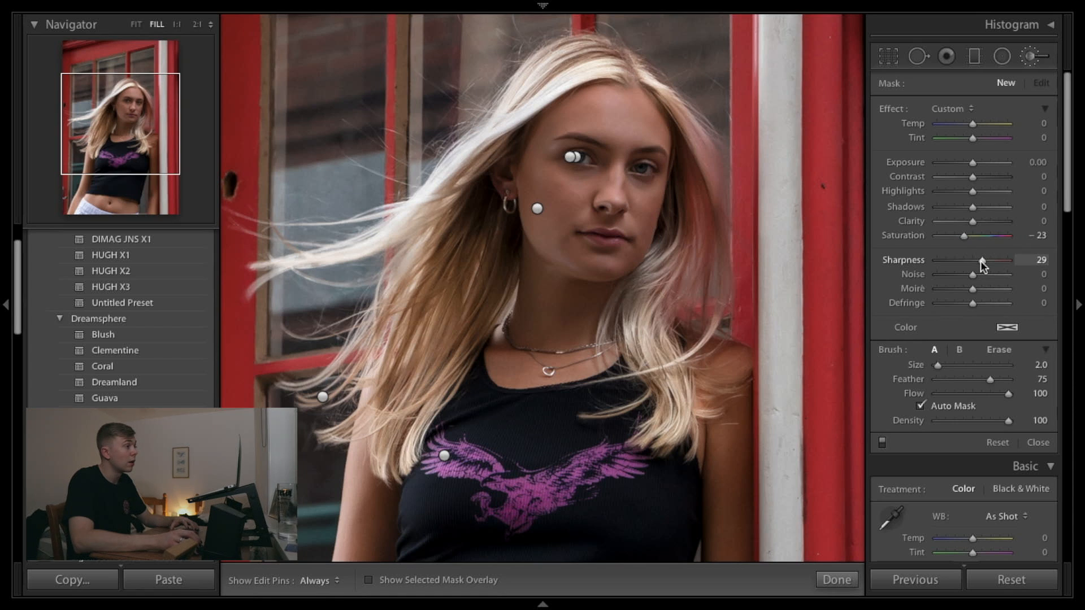
- Paint the reddish hair beside the face at the photo's right with a size 7 brush, using the mask overlay while painting
scroll(685, 245, up, 3)
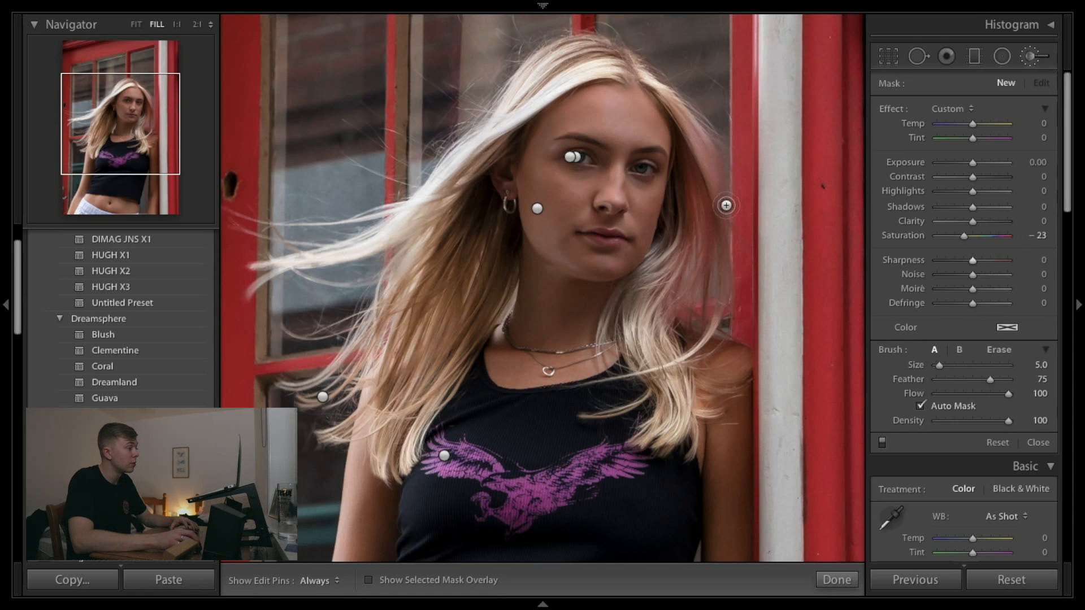
scroll(686, 203, up, 2)
click(424, 582)
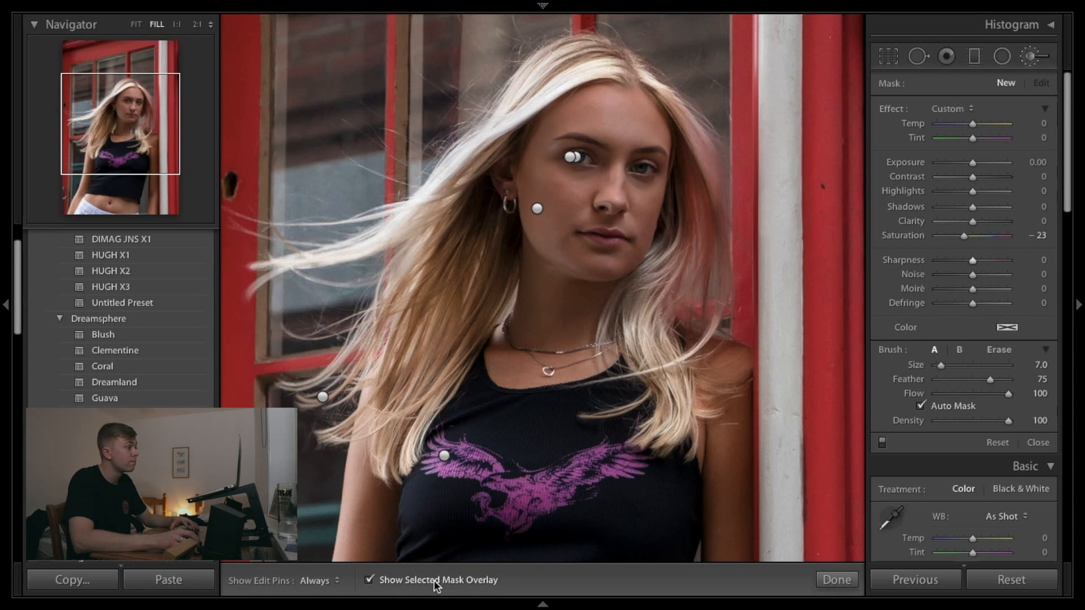
key(h)
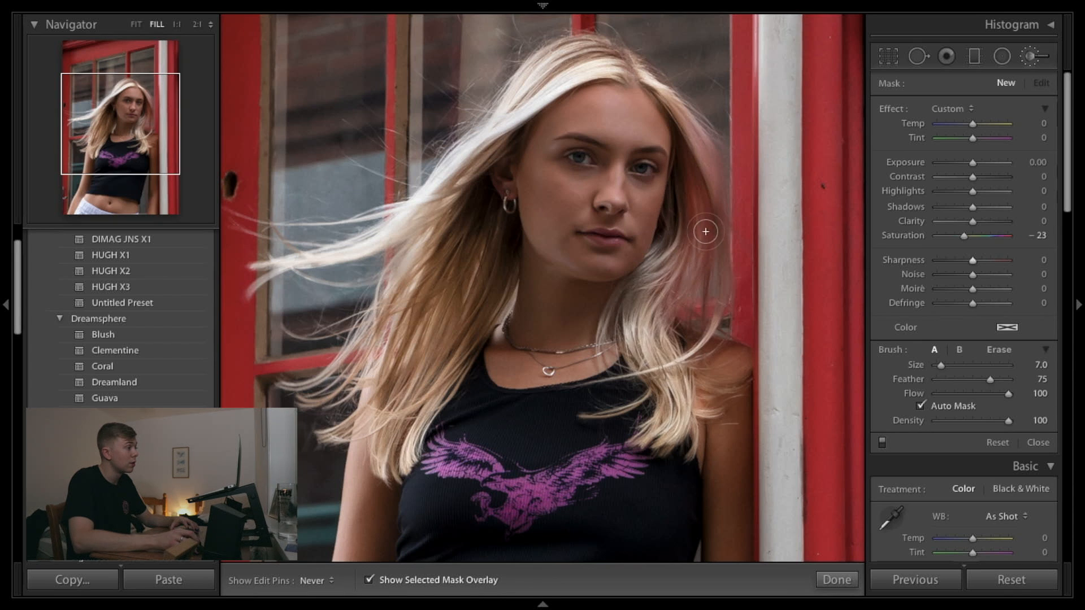
mouse_move(677, 277)
mouse_down()
mouse_move(695, 259)
mouse_move(696, 202)
mouse_move(693, 254)
mouse_move(666, 295)
mouse_up()
key(h)
click(433, 583)
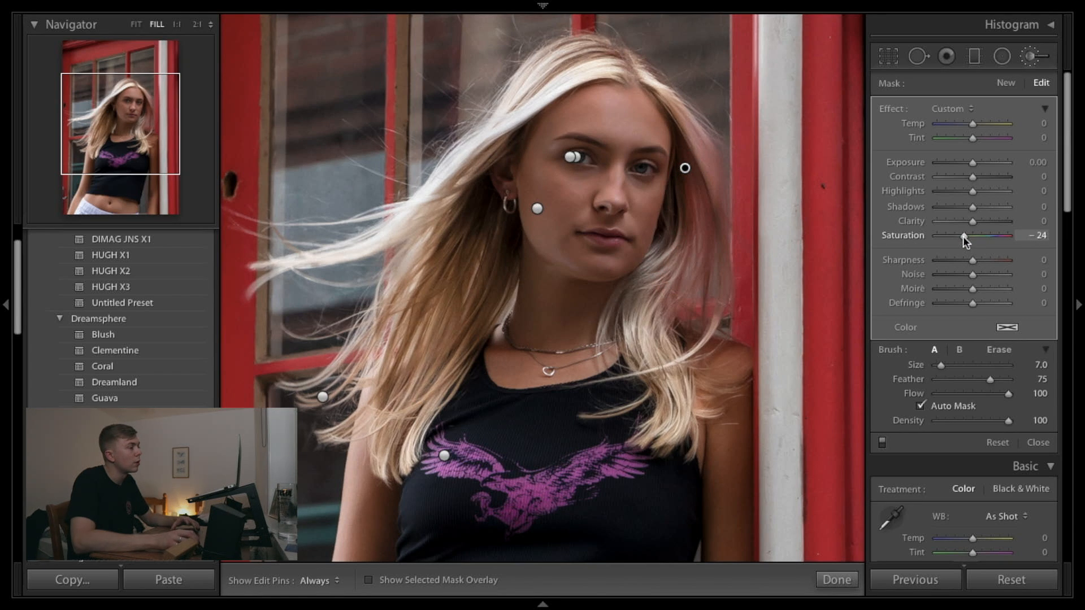
- Try a split-toning tint in the shadows at hue 181, and reset its hue and saturation
scroll(927, 284, down, 5)
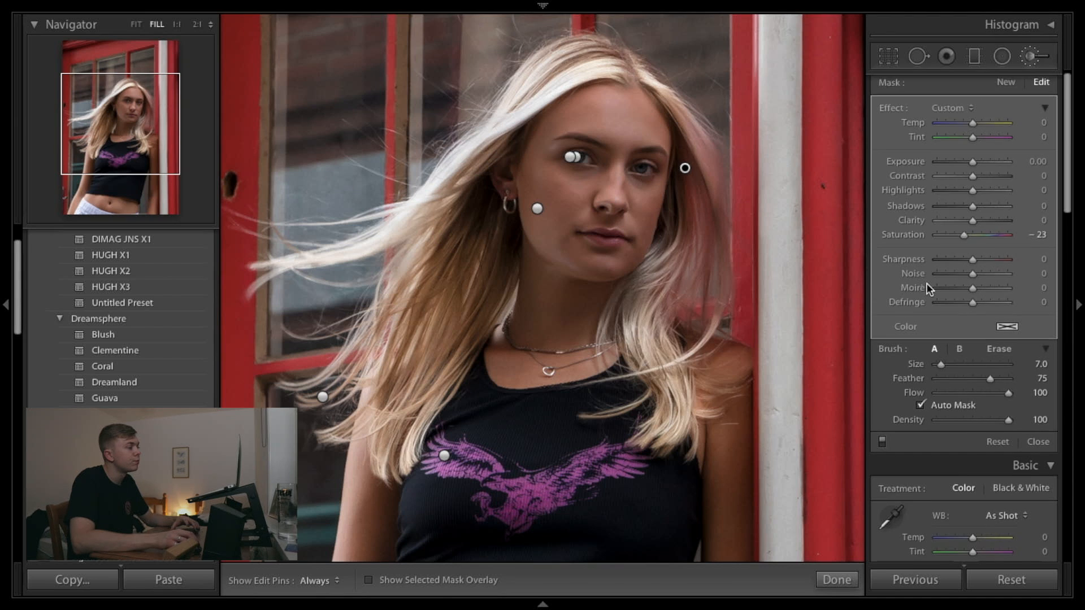
scroll(941, 311, down, 4)
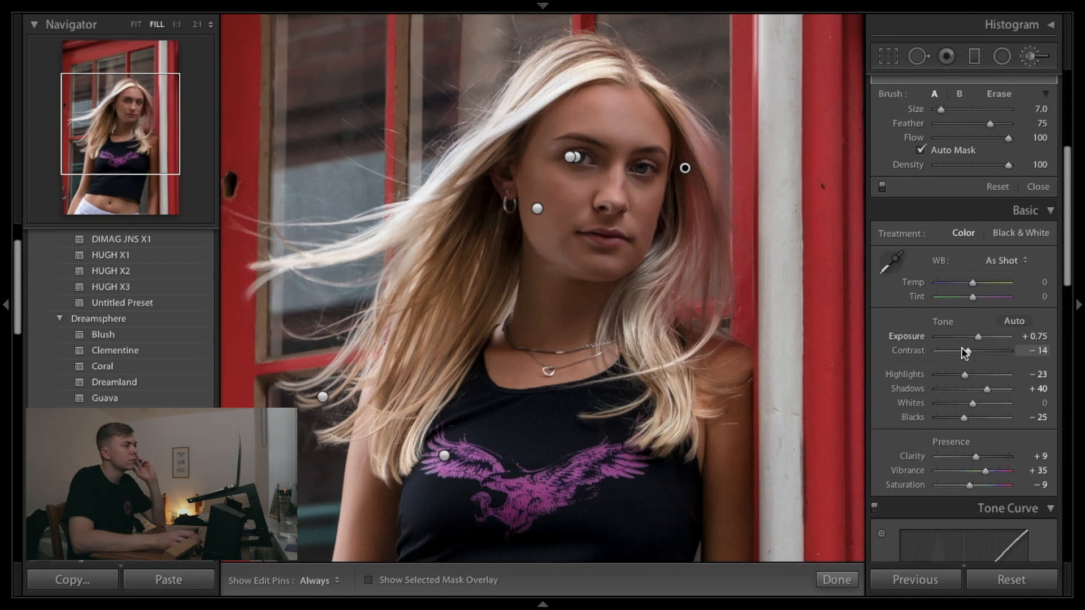
scroll(971, 328, down, 12)
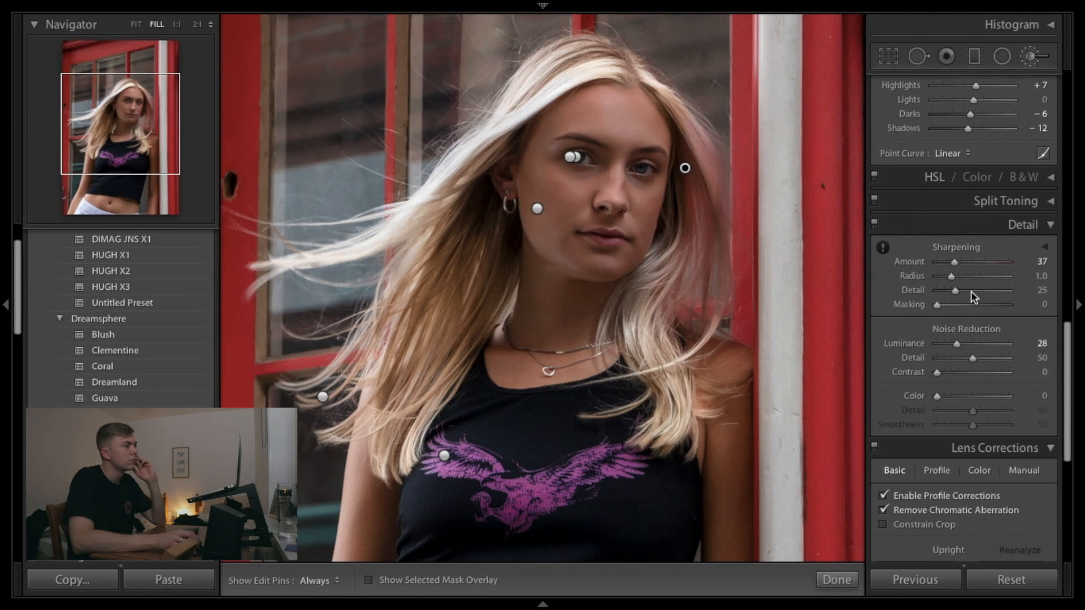
click(1049, 202)
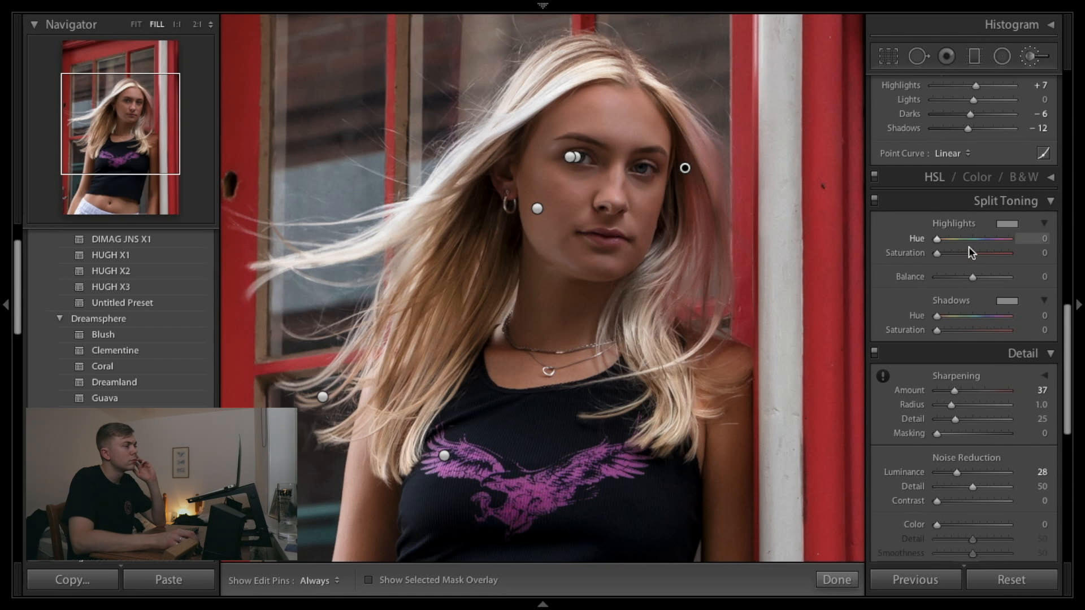
drag(968, 321, 972, 316)
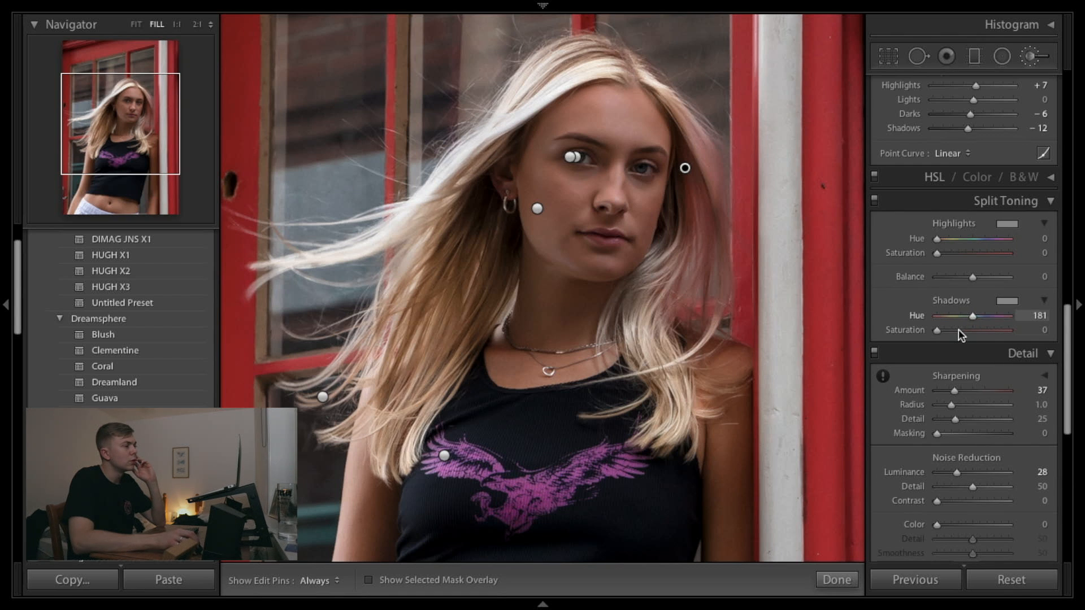
click(959, 330)
double_click(905, 330)
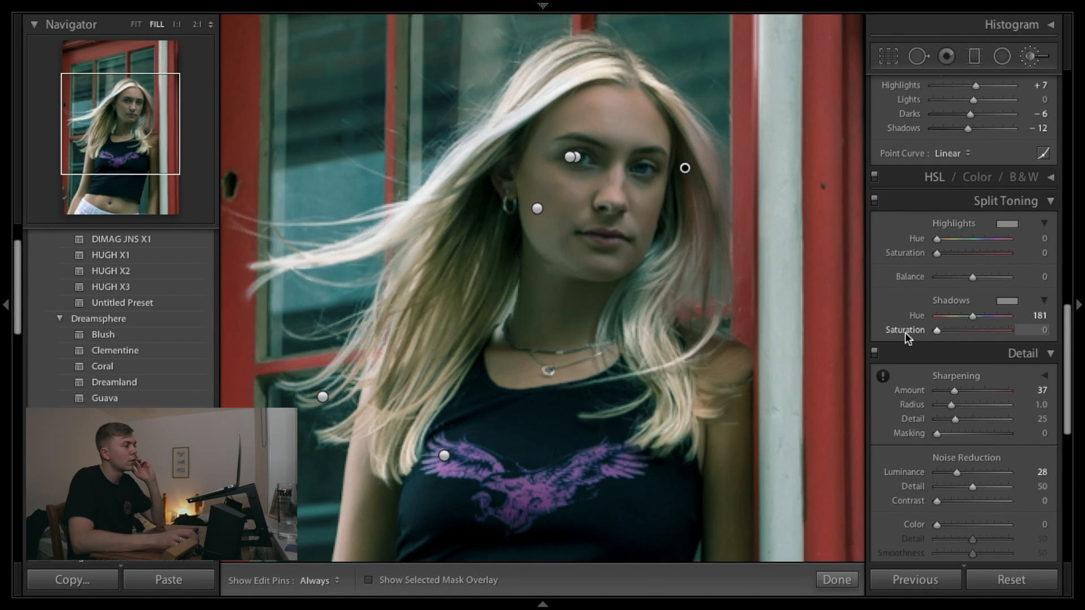
double_click(972, 315)
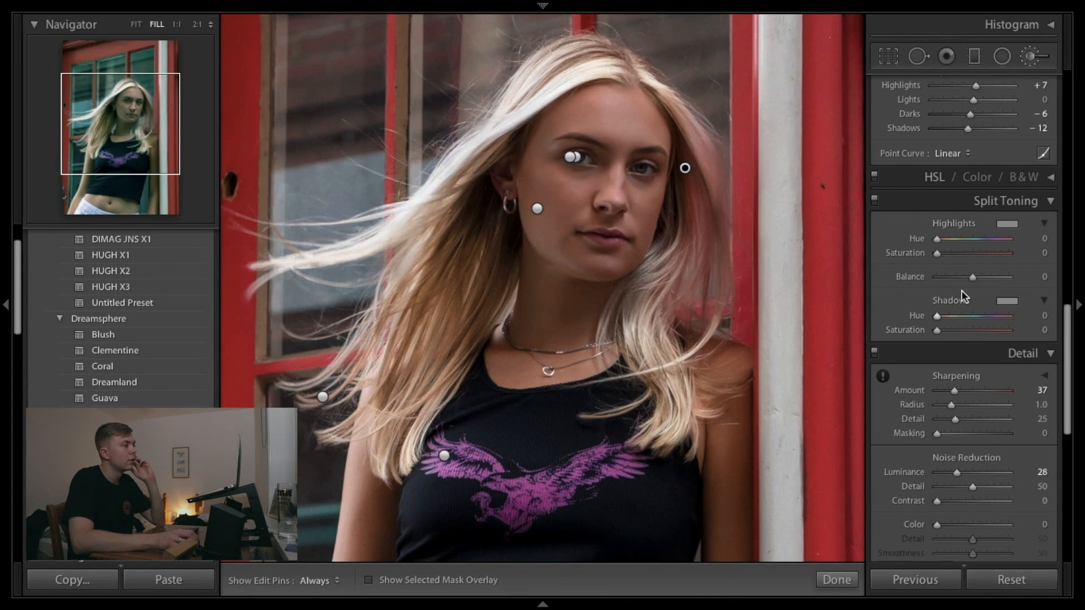
click(1050, 202)
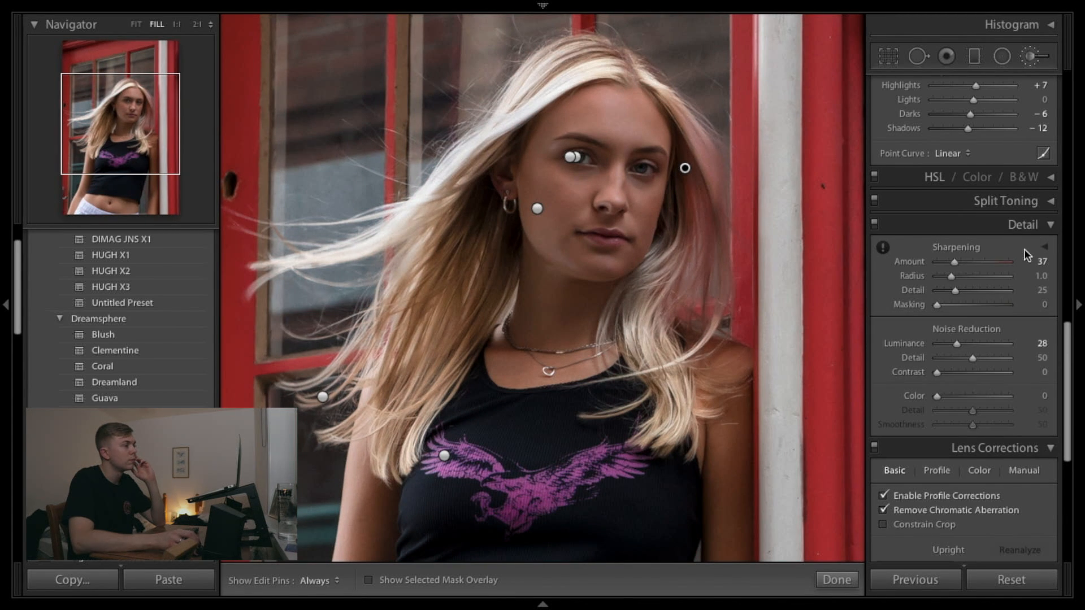
- Lower the red saturation of the whole photo to -6 in the HSL adjustments
click(1049, 170)
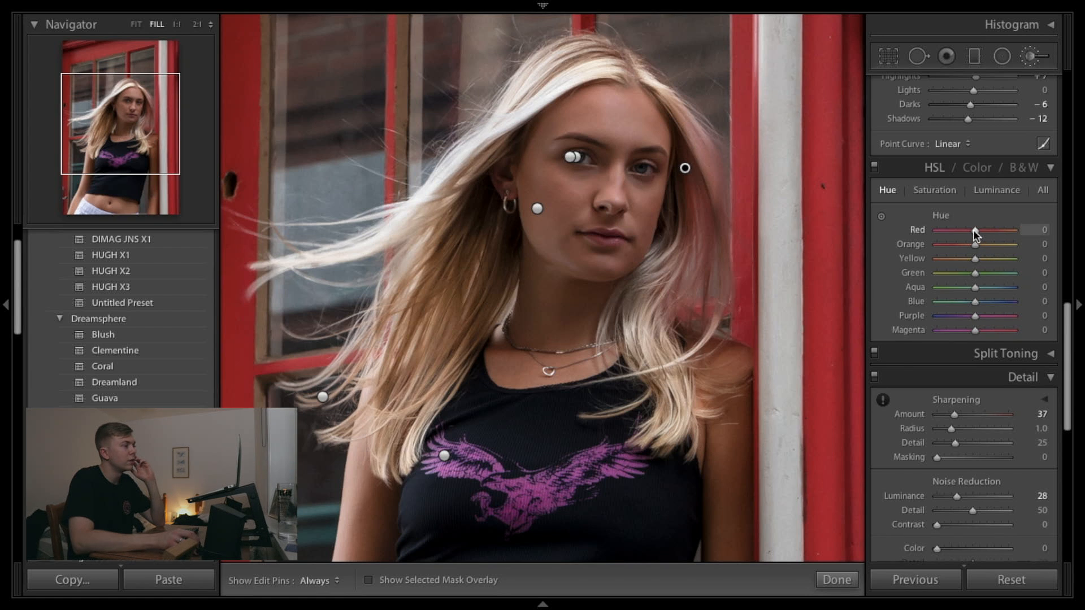
click(936, 189)
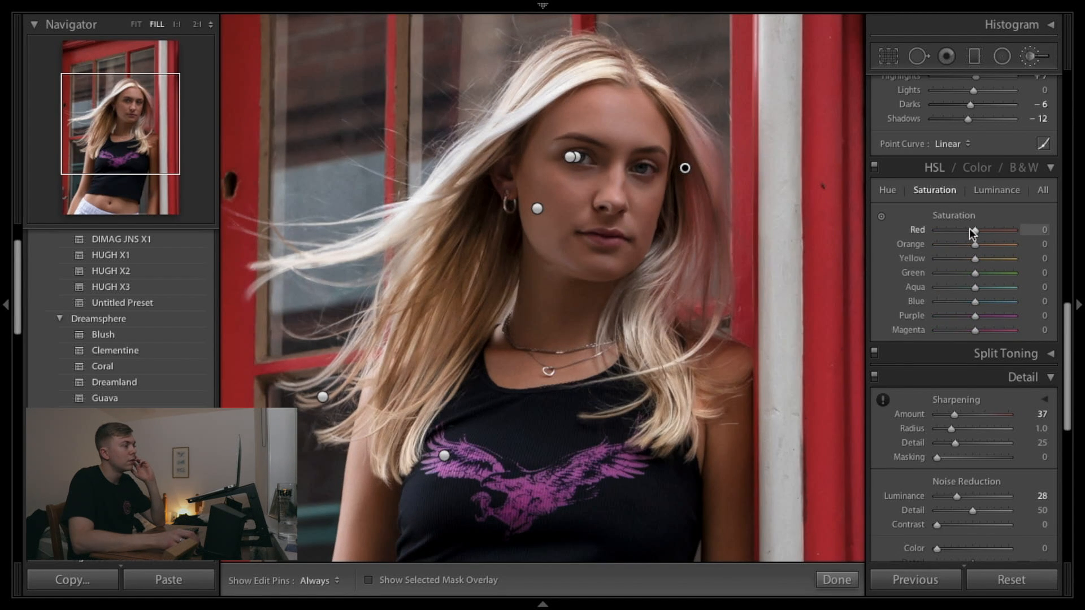
drag(968, 230, 968, 230)
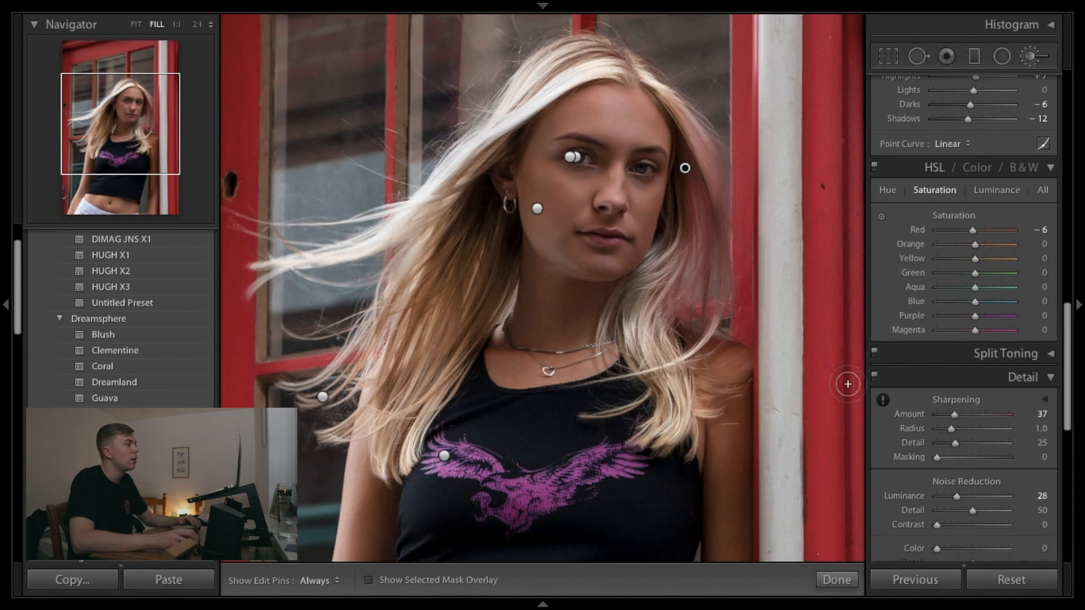
- Set the saturation of the reddish-hair brush adjustment to -36 and finish the brush edit
scroll(990, 213, down, 5)
scroll(961, 214, up, 15)
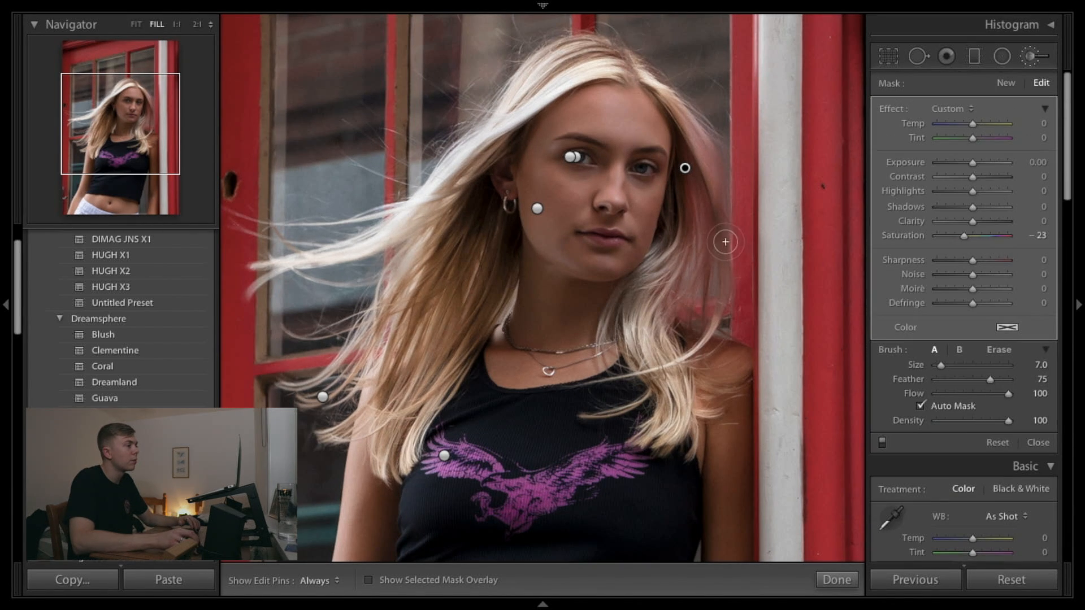
drag(965, 236, 961, 237)
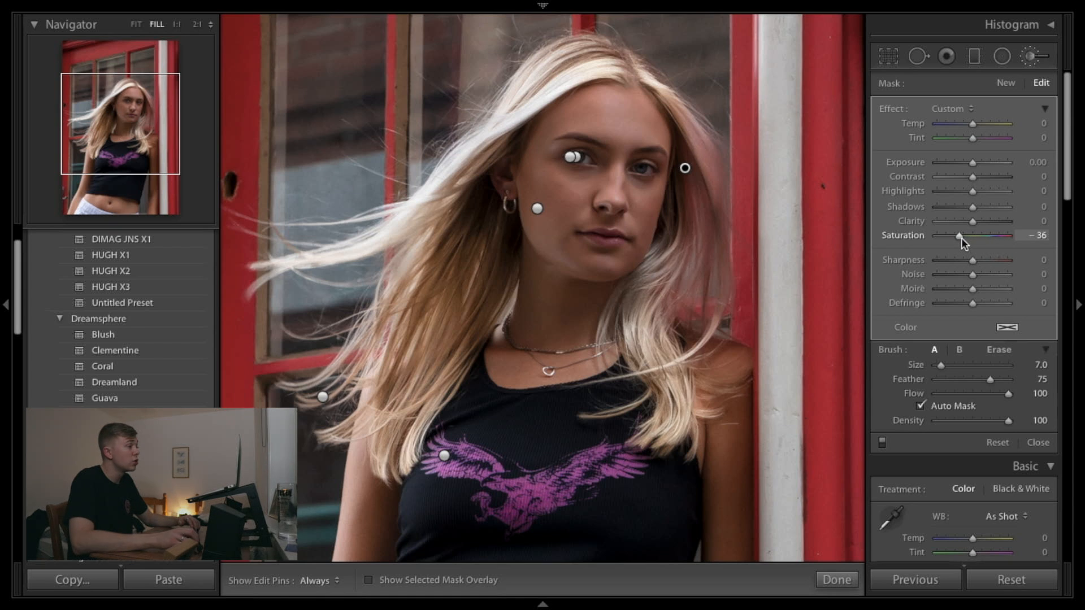
click(837, 579)
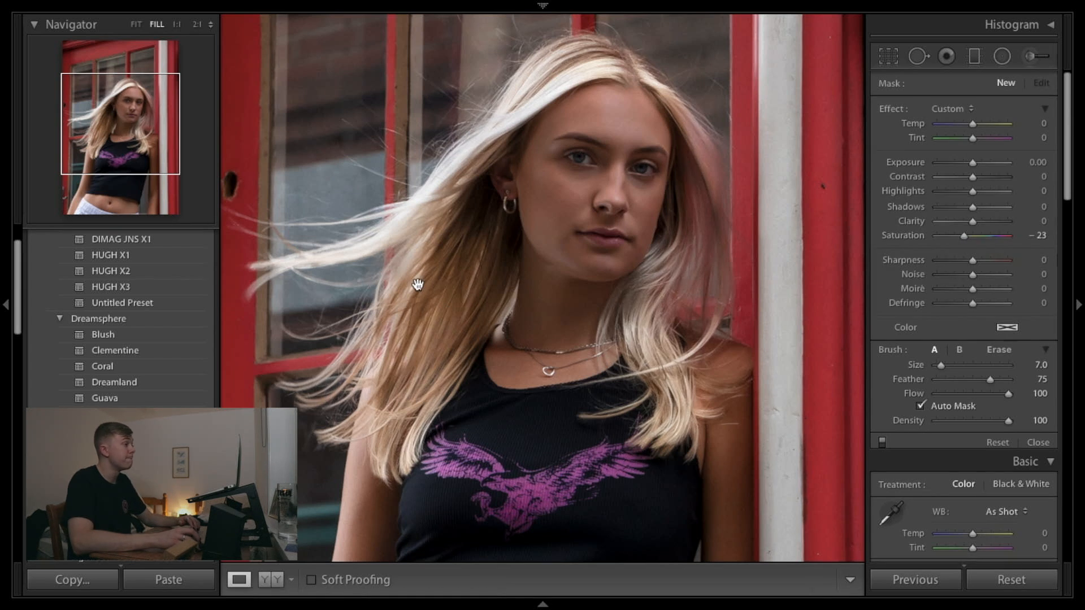
- Compare the whole photo side by side before and after the edits, and inspect the mouth at 1:1
click(136, 27)
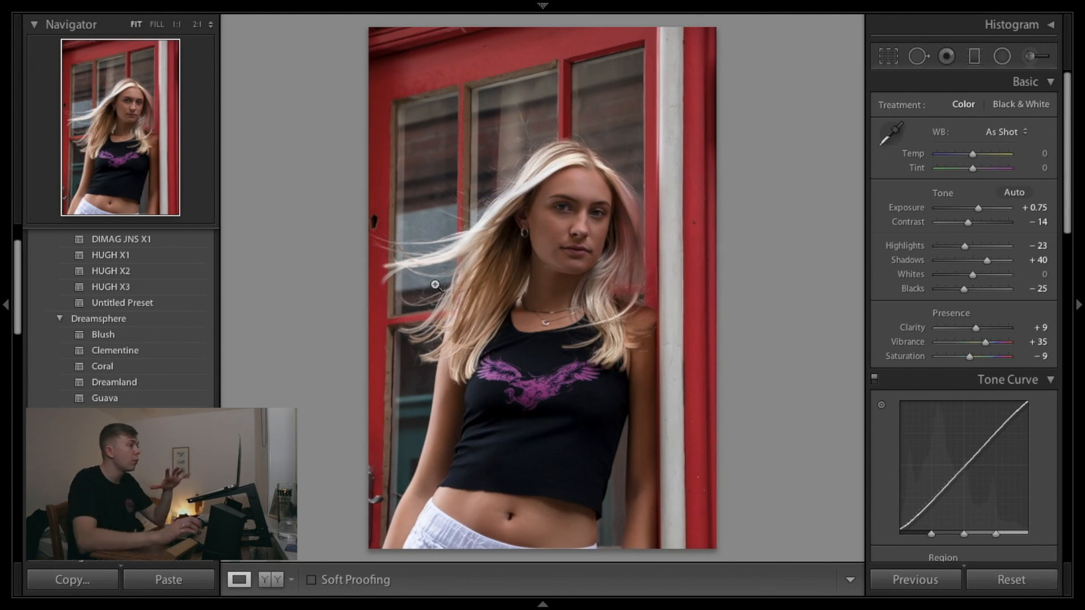
key(y)
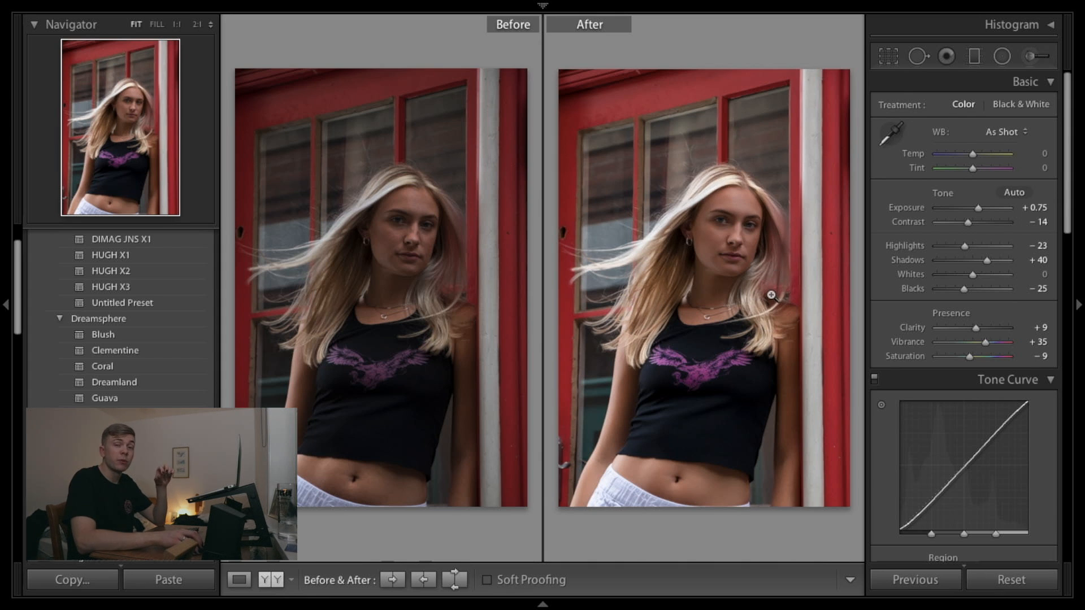
click(728, 255)
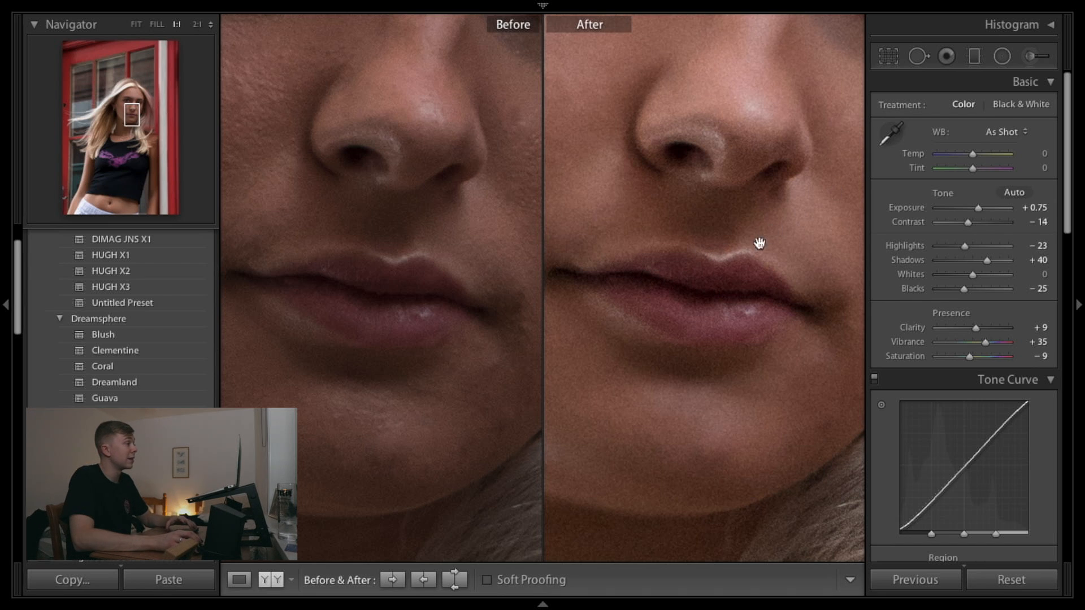
- Create a brush adjustment with exposure 0.30, contrast 10 and saturation 14, and mask the lips with a size 8 to 9 brush
click(1037, 57)
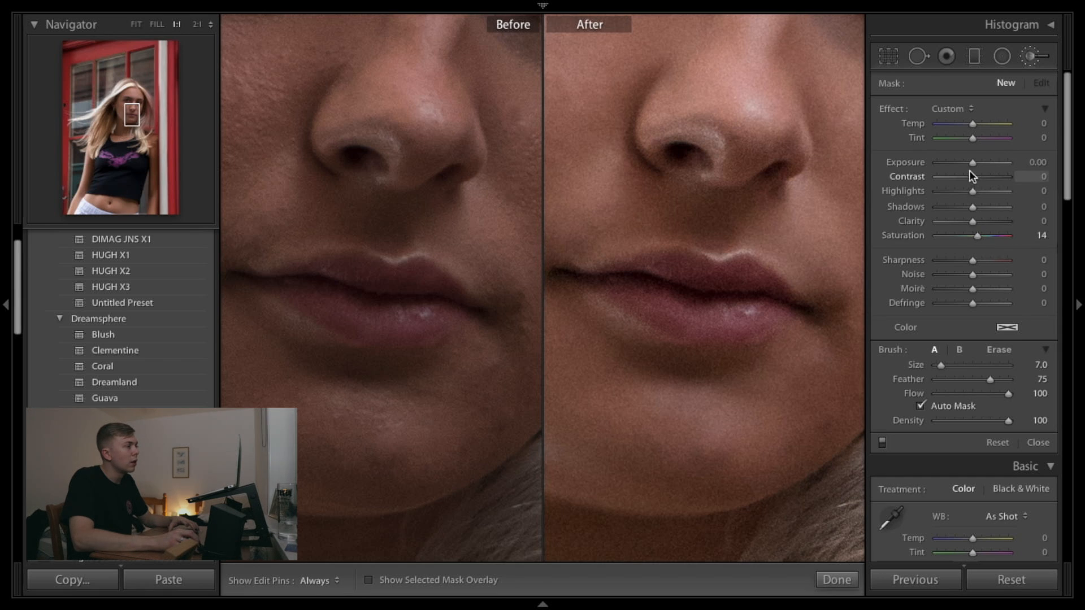
drag(971, 164, 974, 178)
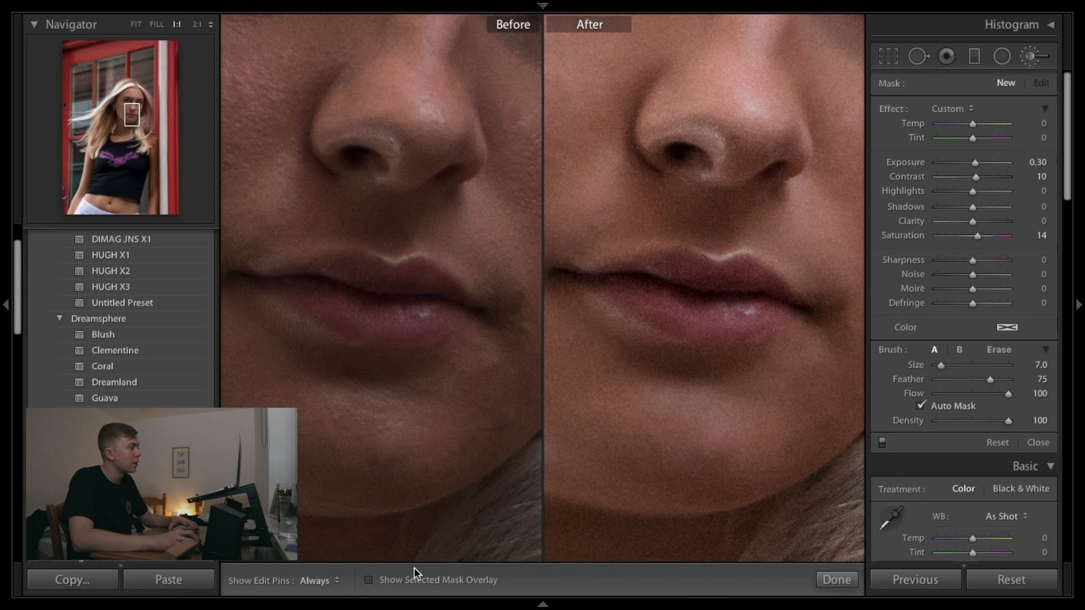
click(368, 580)
scroll(621, 293, up, 2)
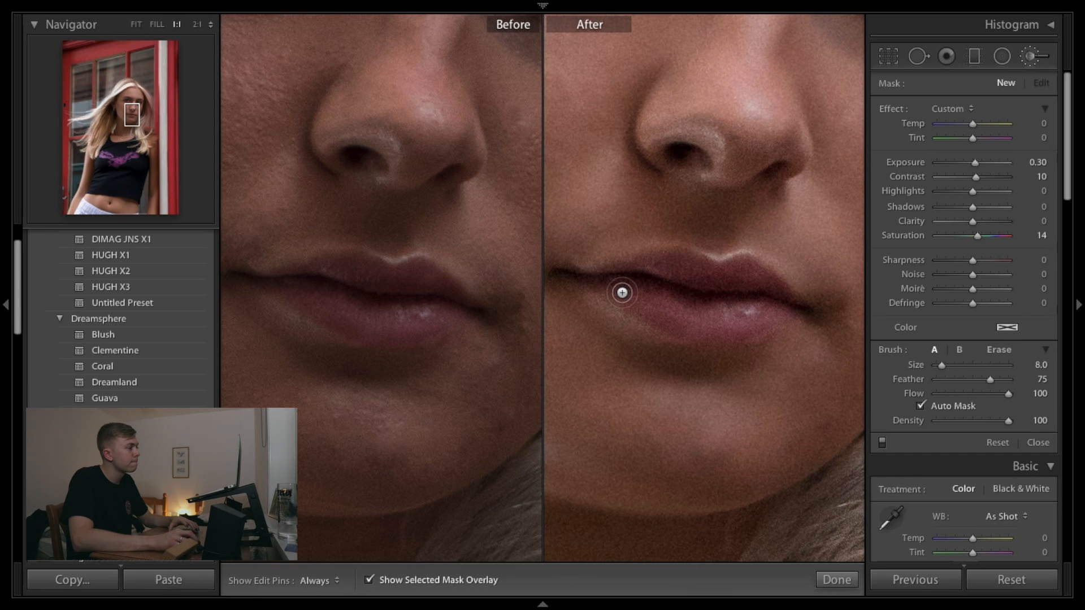
key(h)
mouse_move(632, 298)
mouse_down()
mouse_move(654, 316)
mouse_move(705, 330)
mouse_move(786, 314)
mouse_move(745, 266)
mouse_move(713, 272)
mouse_move(687, 260)
mouse_move(631, 275)
mouse_move(682, 306)
mouse_move(758, 302)
mouse_move(671, 298)
mouse_move(661, 278)
mouse_move(672, 298)
mouse_move(695, 283)
mouse_move(780, 305)
mouse_move(752, 328)
mouse_move(679, 316)
mouse_up()
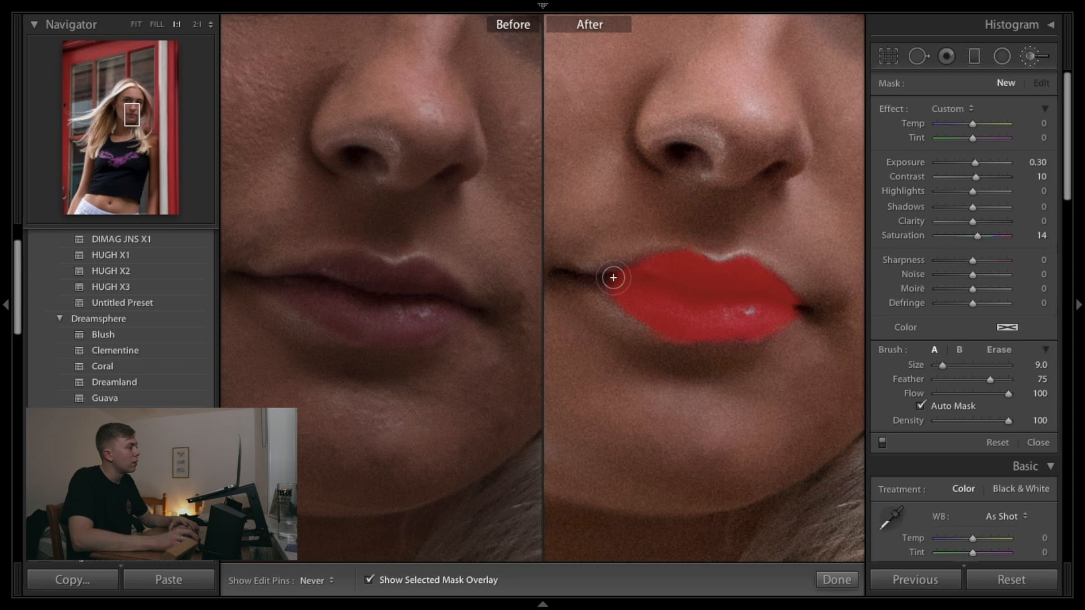
- Extend the lip mask into the mouth corner at the photo's left with a size 6 brush, and hide the mask overlay
key(h)
key(bracketleft)
click(623, 291)
key(h)
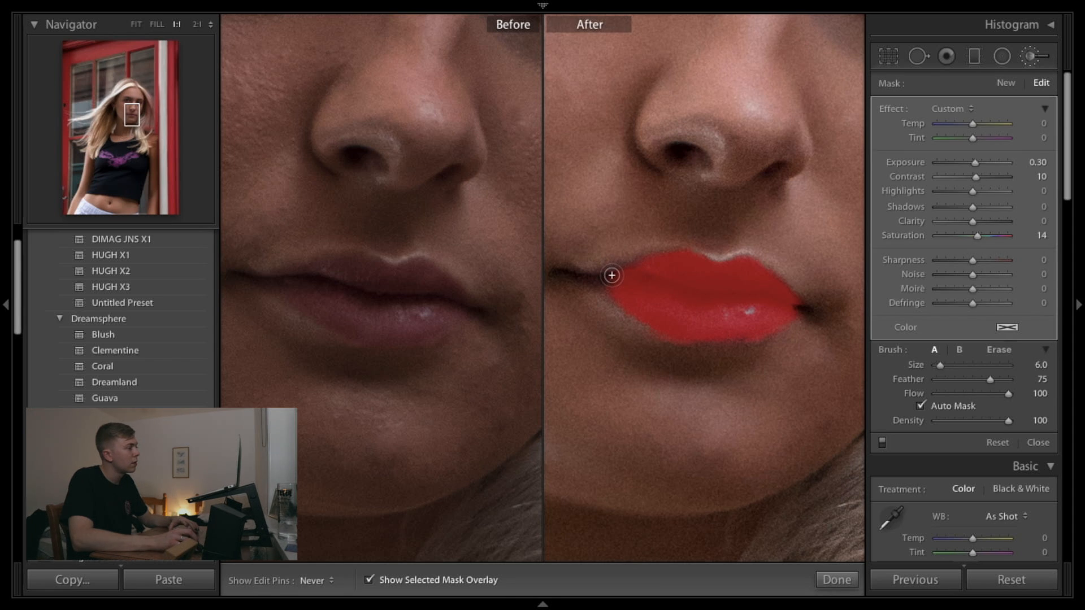
key(bracketleft)
key(h)
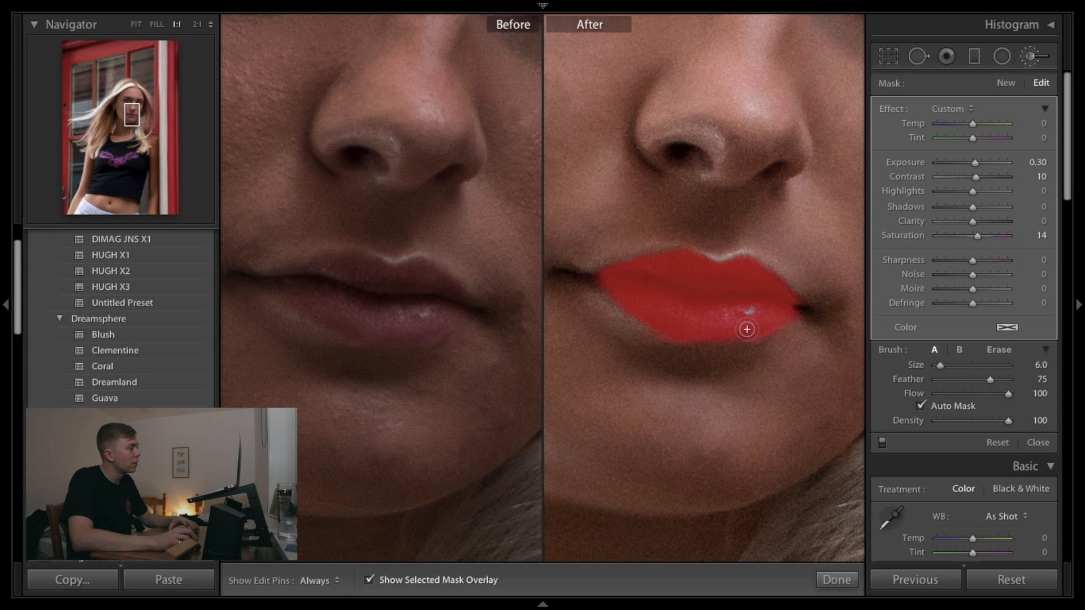
click(443, 580)
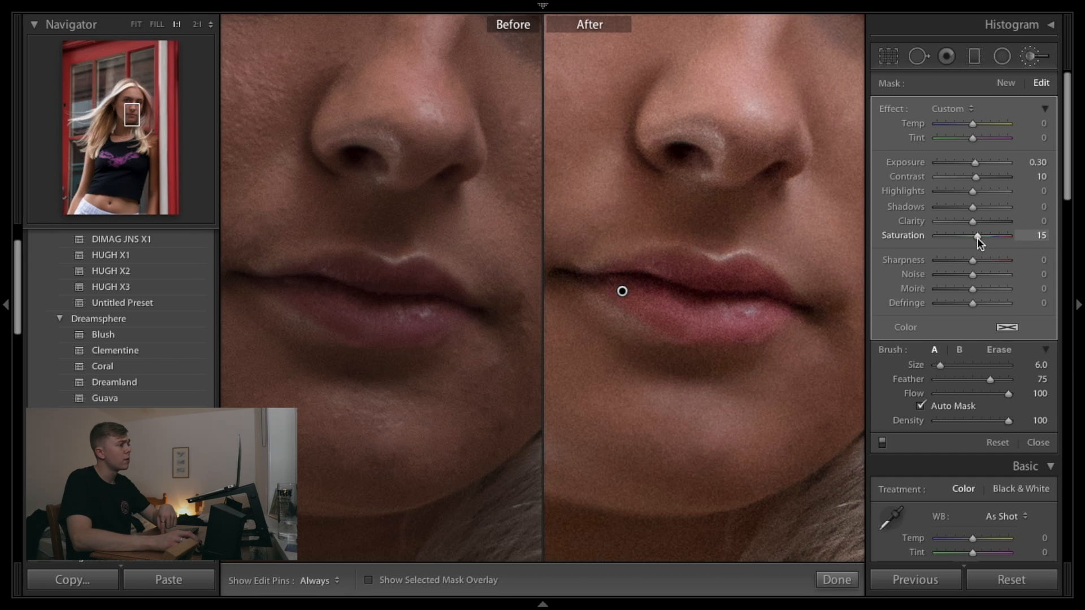
- Set the lip adjustment's contrast to 16 and its saturation to 61
drag(978, 237, 978, 232)
drag(976, 178, 977, 179)
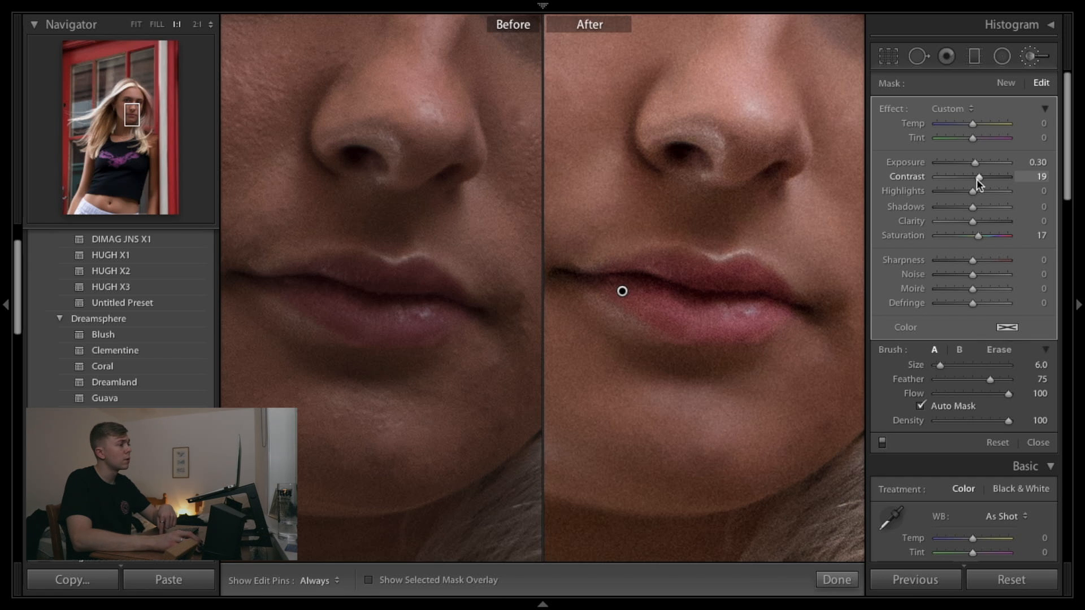
drag(979, 179, 976, 179)
drag(979, 235, 981, 235)
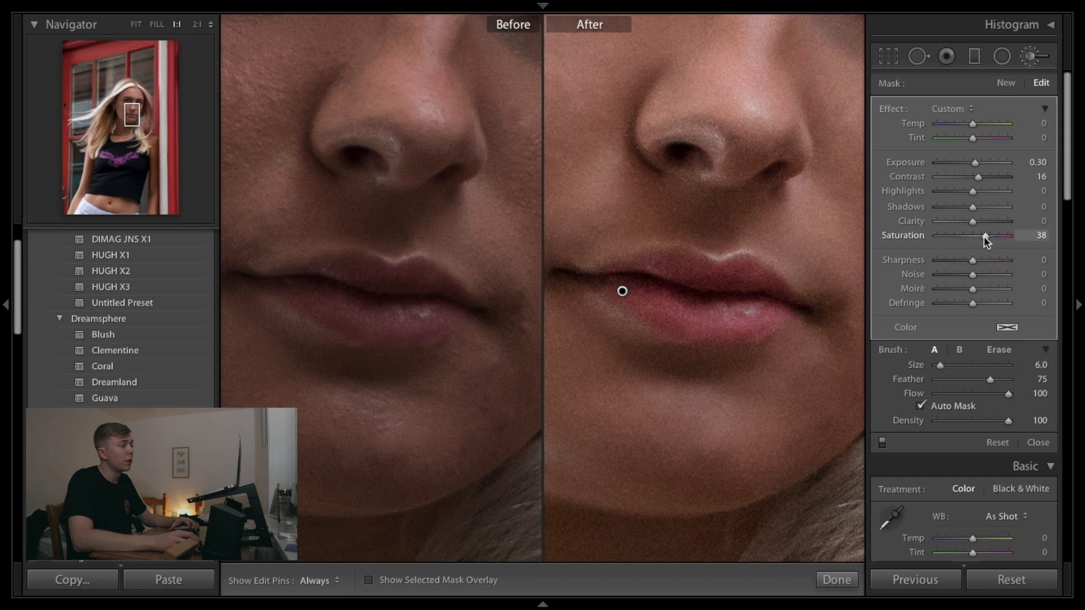
drag(984, 236, 992, 236)
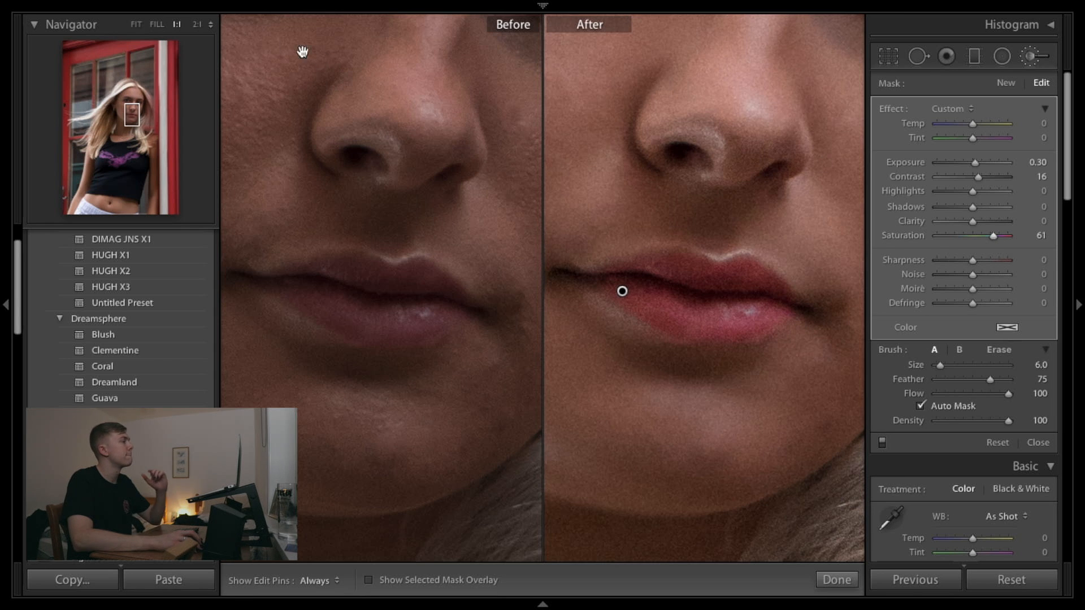
- Lower the lip adjustment's saturation to 30 while judging the whole portrait, and finish the brush edit
click(158, 25)
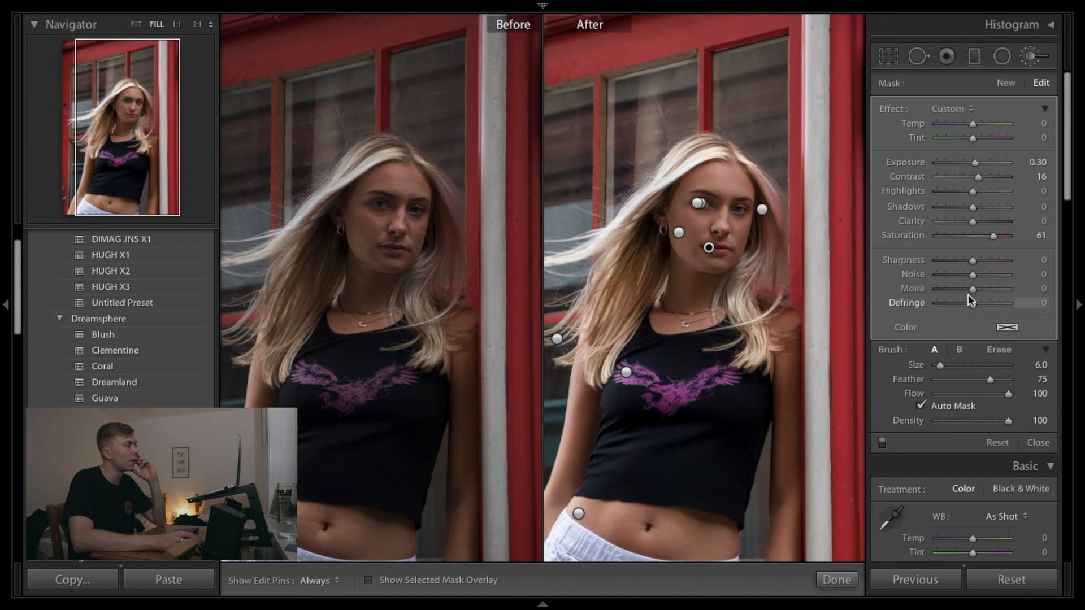
click(983, 236)
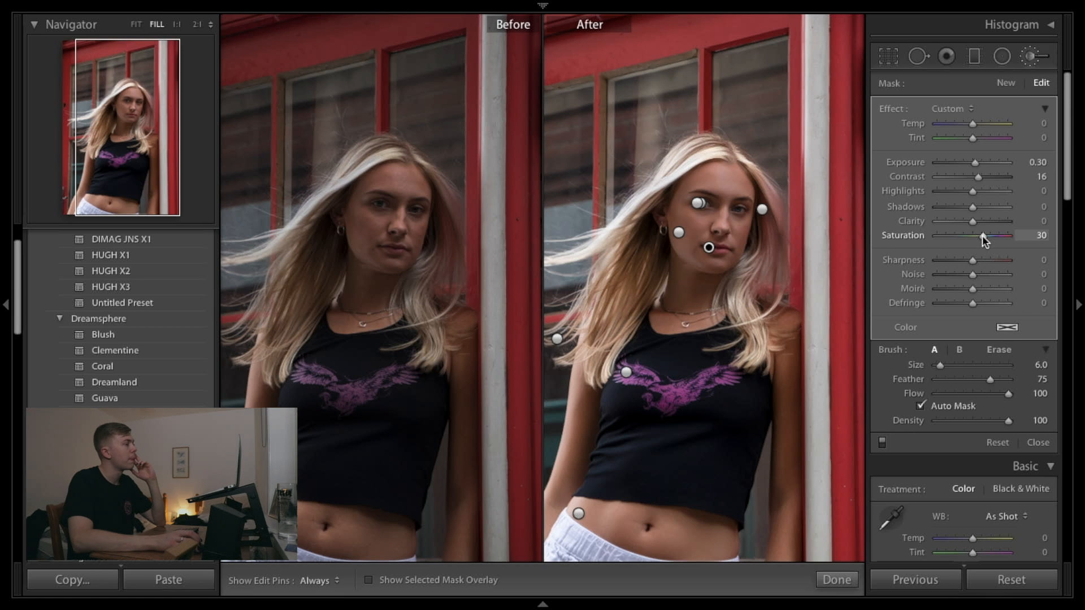
click(836, 580)
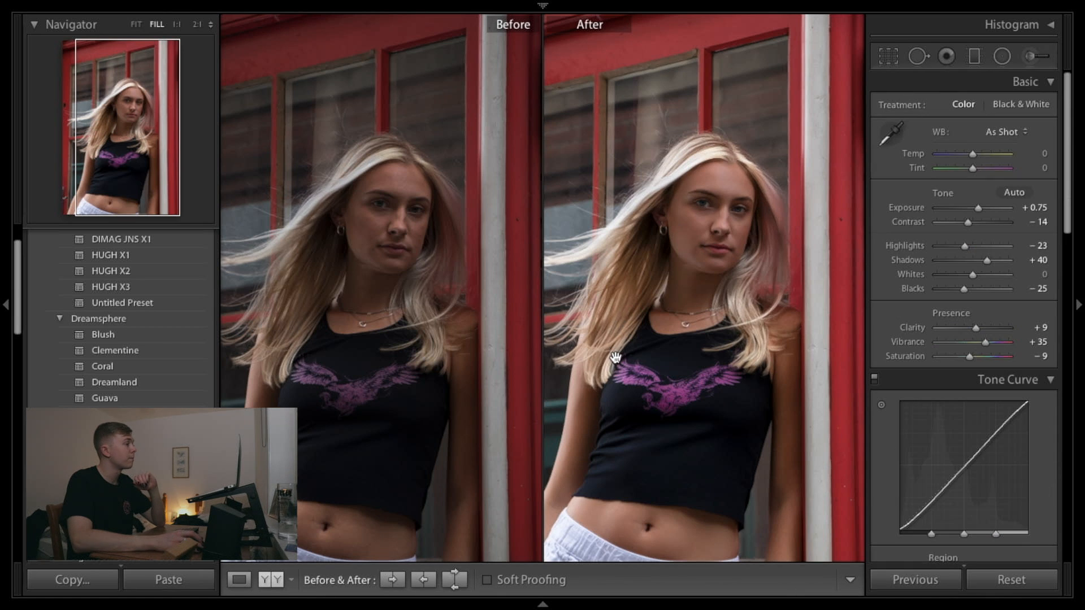
- Reopen the lip brush adjustment at 1:1, fine-tune its saturation to 26, and close the brush
click(178, 28)
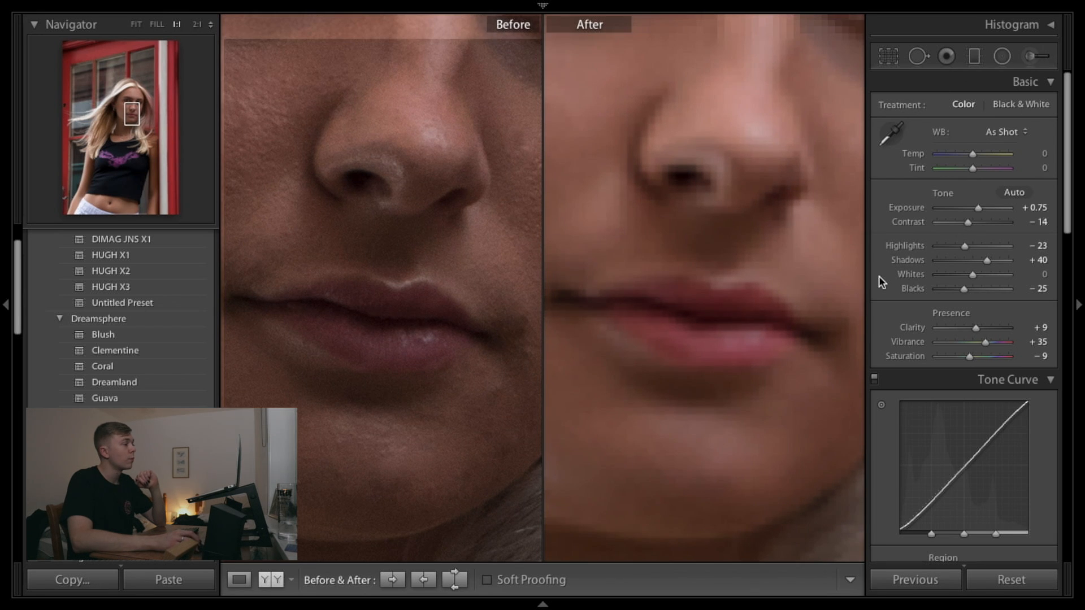
key(k)
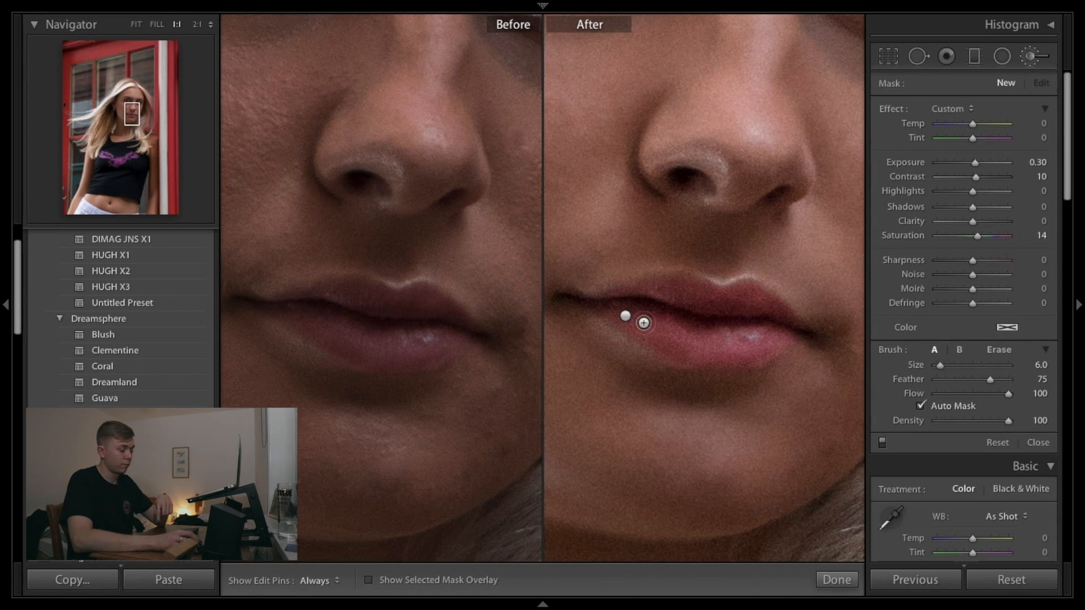
click(625, 315)
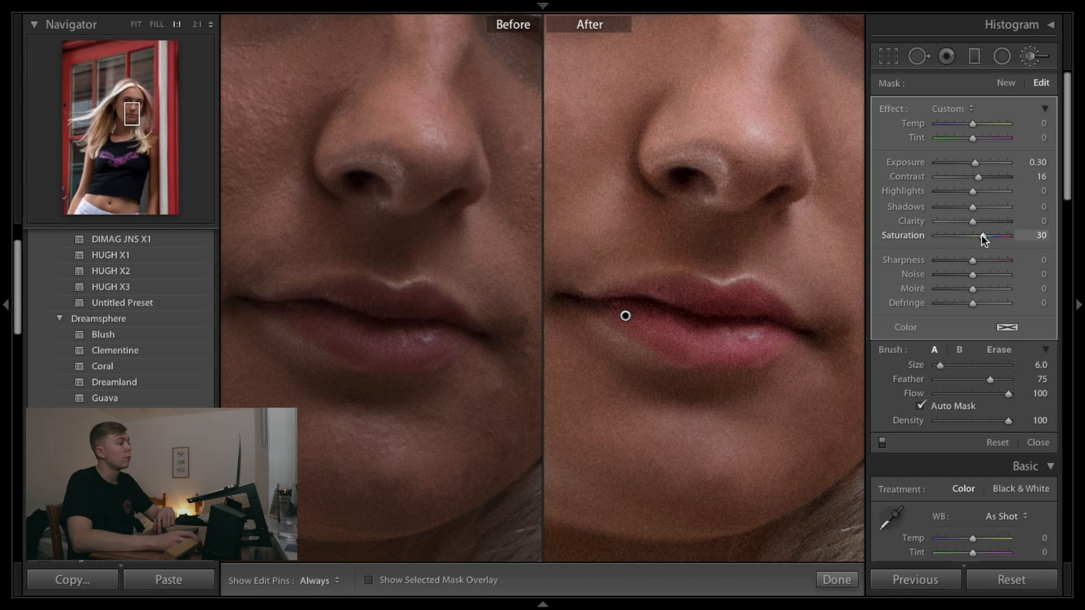
drag(982, 235, 982, 233)
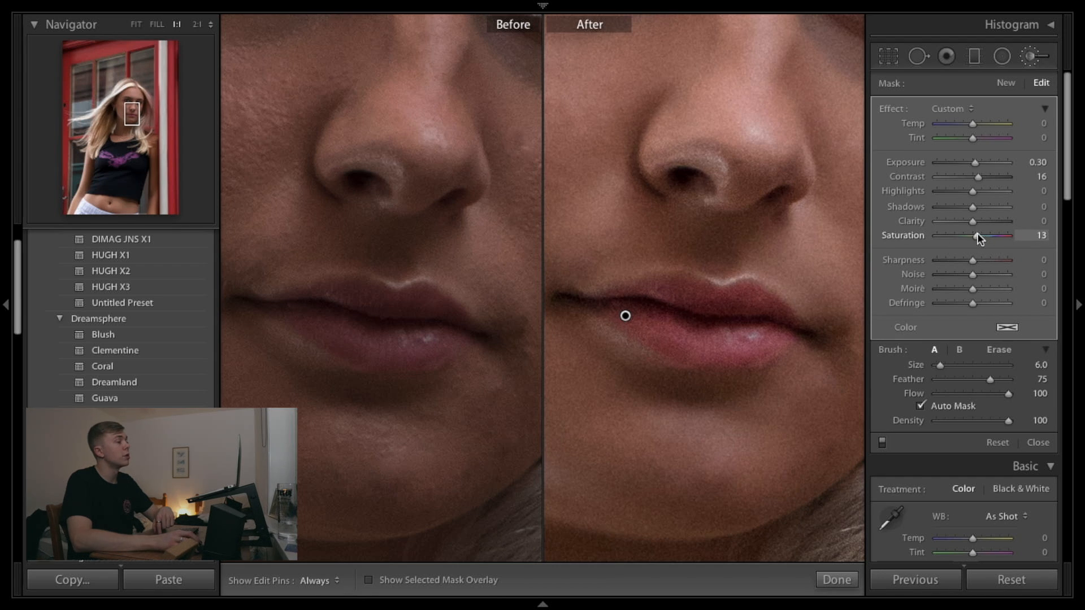
drag(979, 235, 980, 236)
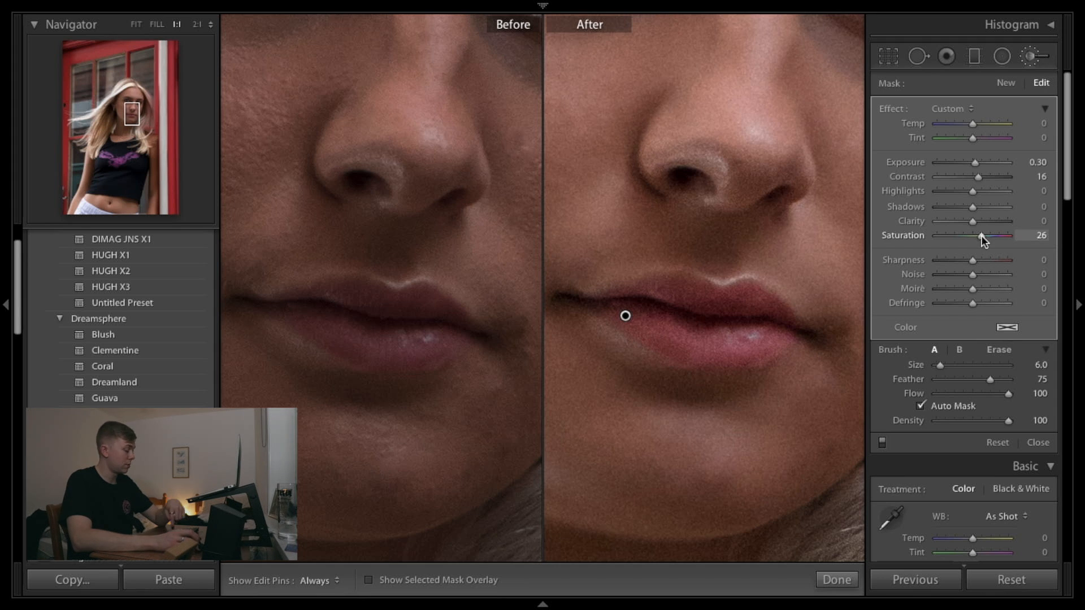
click(836, 579)
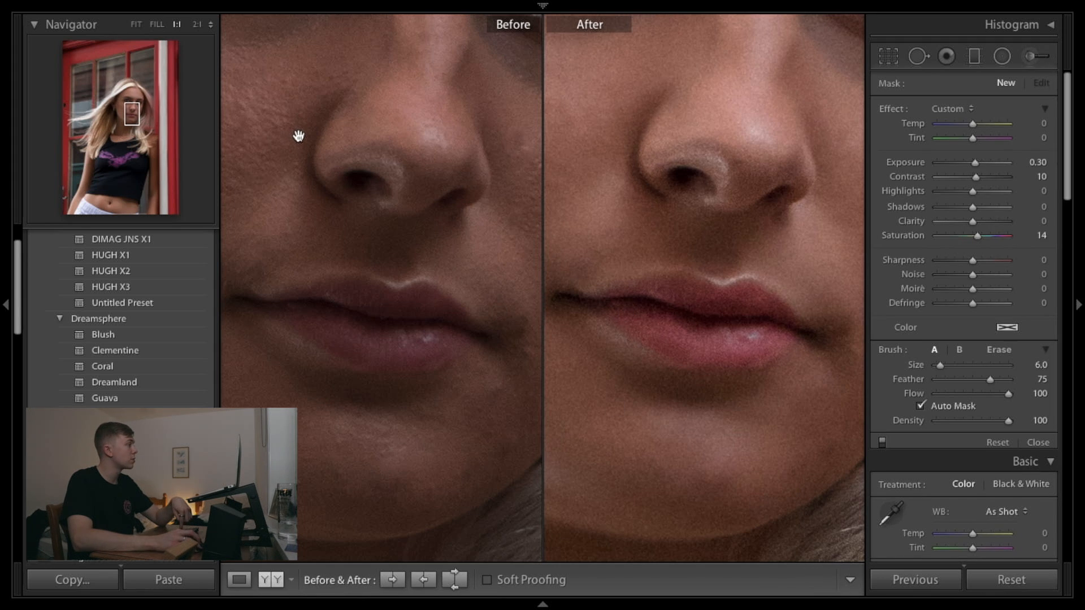